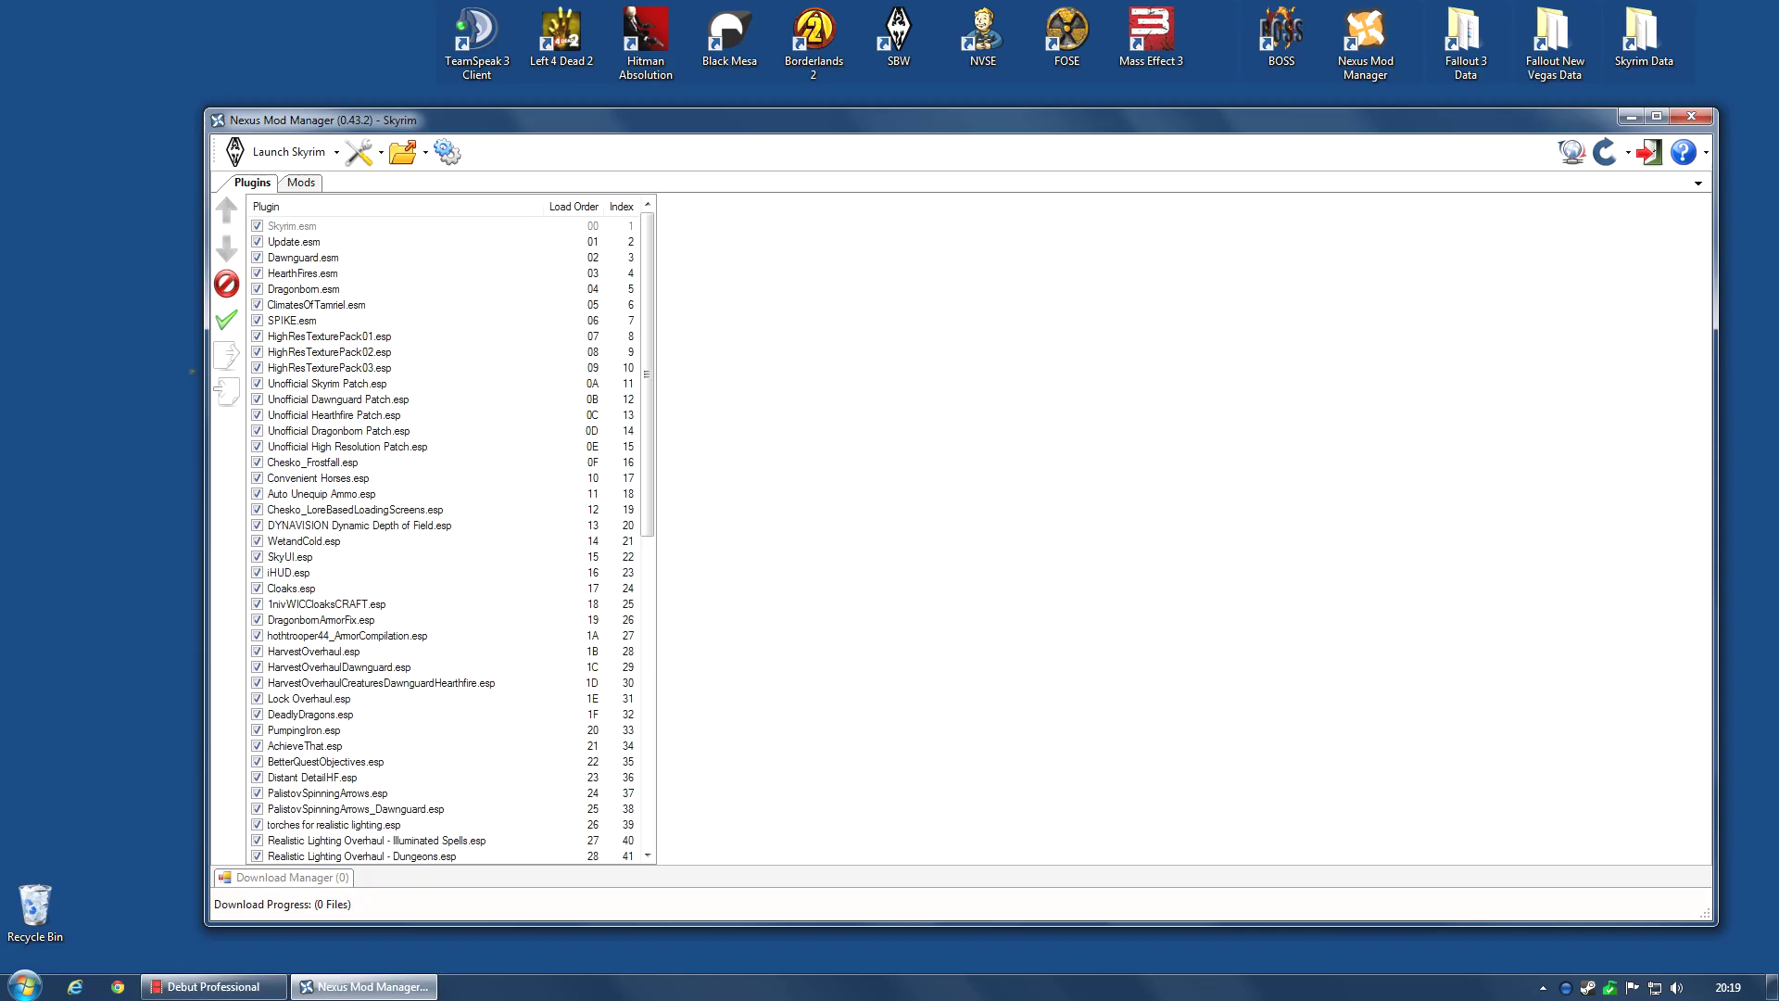
In the installed mods list, deactivate "Pure Waters - 3_Pure Waters 4-3 for Dragonborn".
{"action": "left_click", "coordinate": [303, 182]}
{"action": "scroll", "coordinate": [697, 501], "scroll_direction": "down", "scroll_amount": 9}
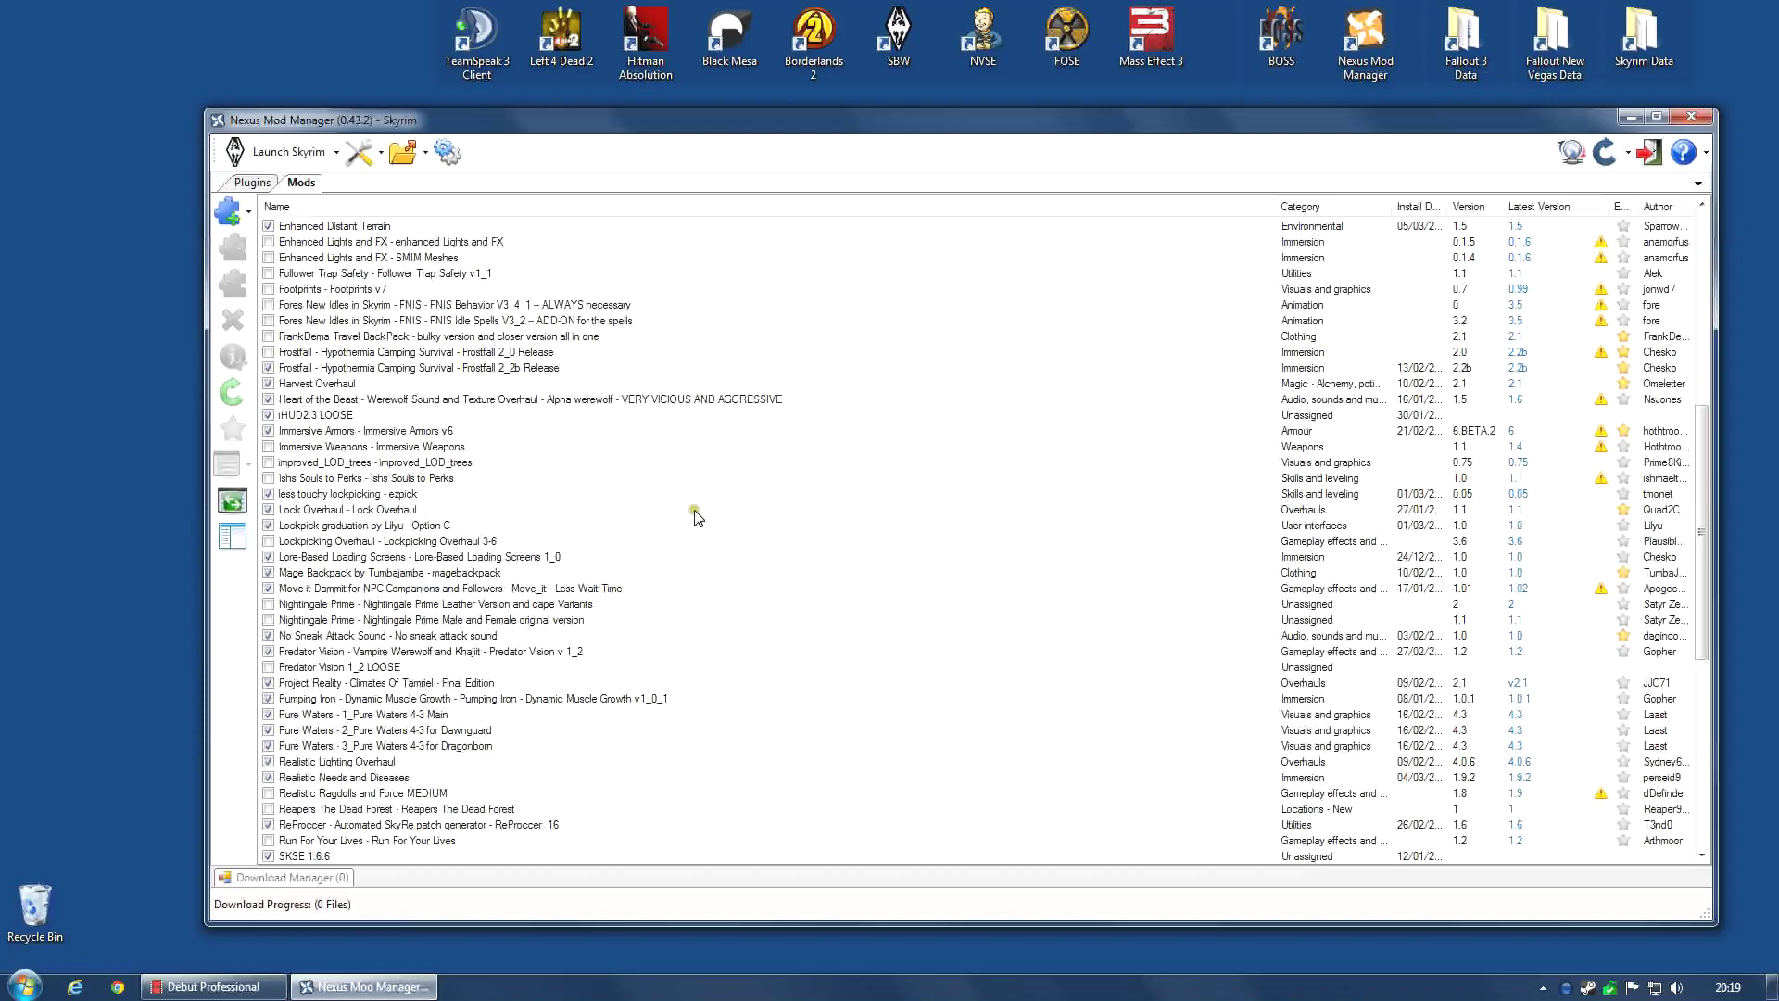
{"action": "scroll", "coordinate": [697, 517], "scroll_direction": "down", "scroll_amount": 3}
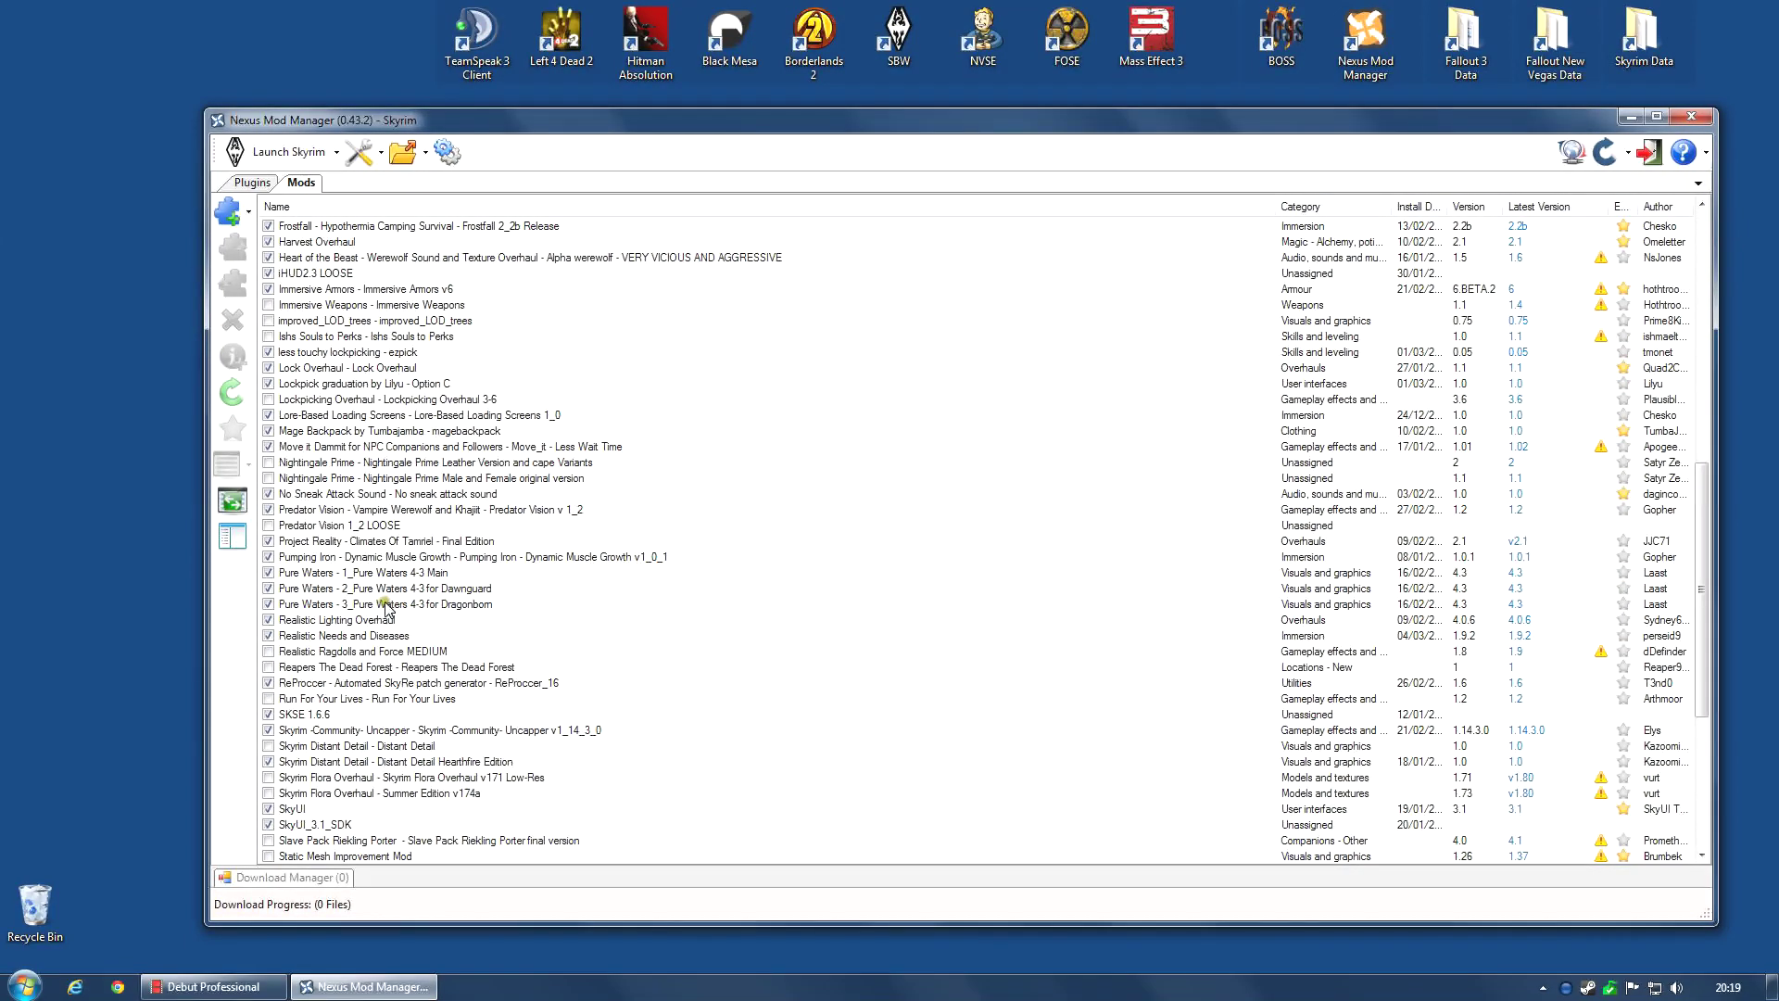
{"action": "left_click", "coordinate": [387, 607]}
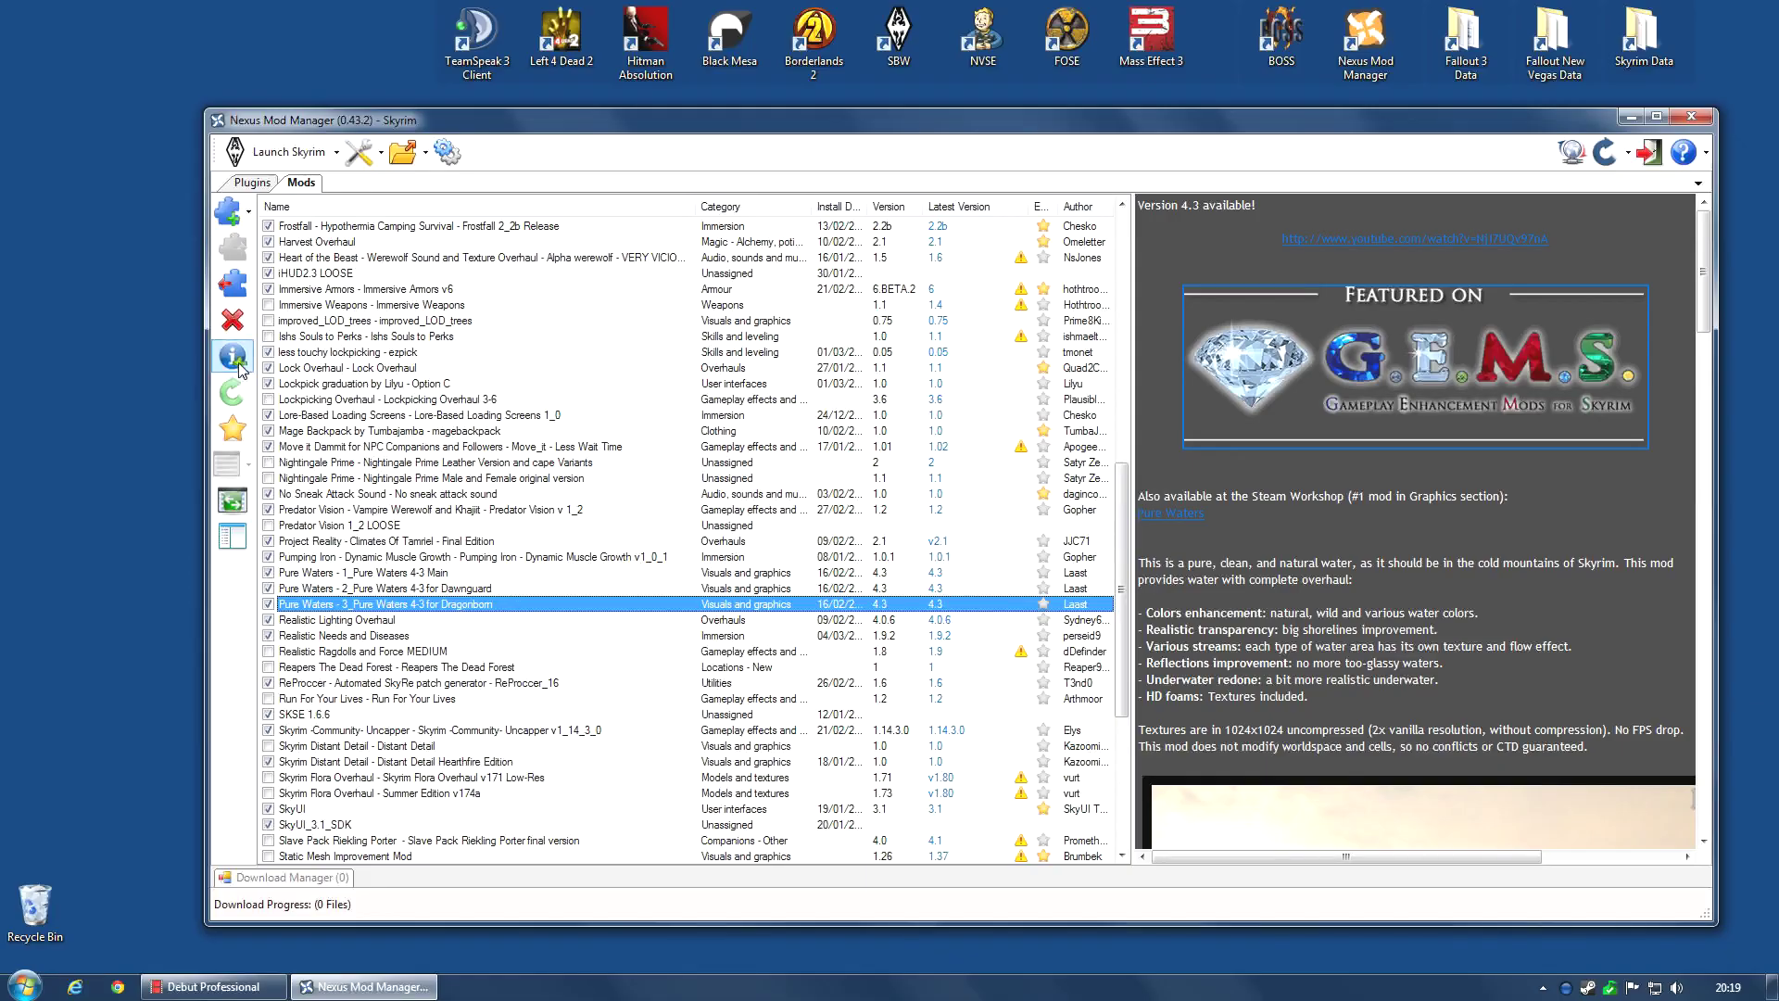
{"action": "left_click", "coordinate": [233, 283]}
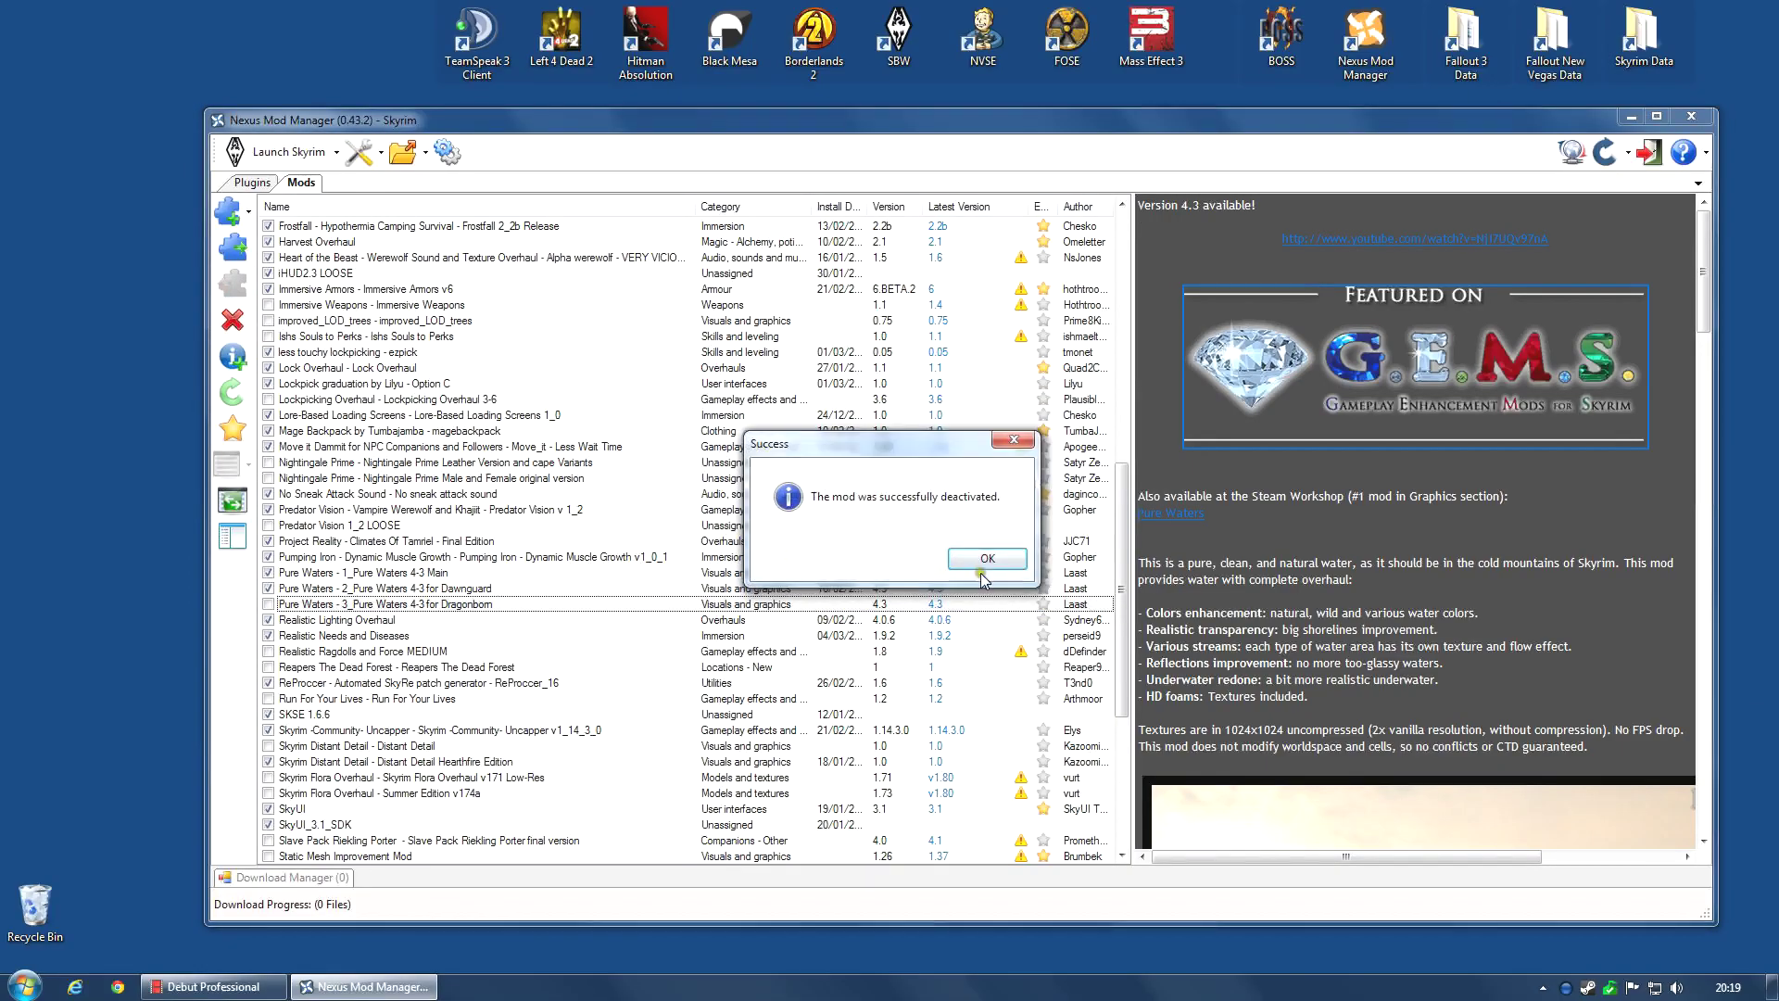
{"action": "left_click", "coordinate": [981, 574]}
Deactivate the remaining Pure Waters mods, "2_Pure Waters 4-3 for Dawnguard" and "1_Pure Waters 4-3 Main".
{"action": "left_click", "coordinate": [386, 588]}
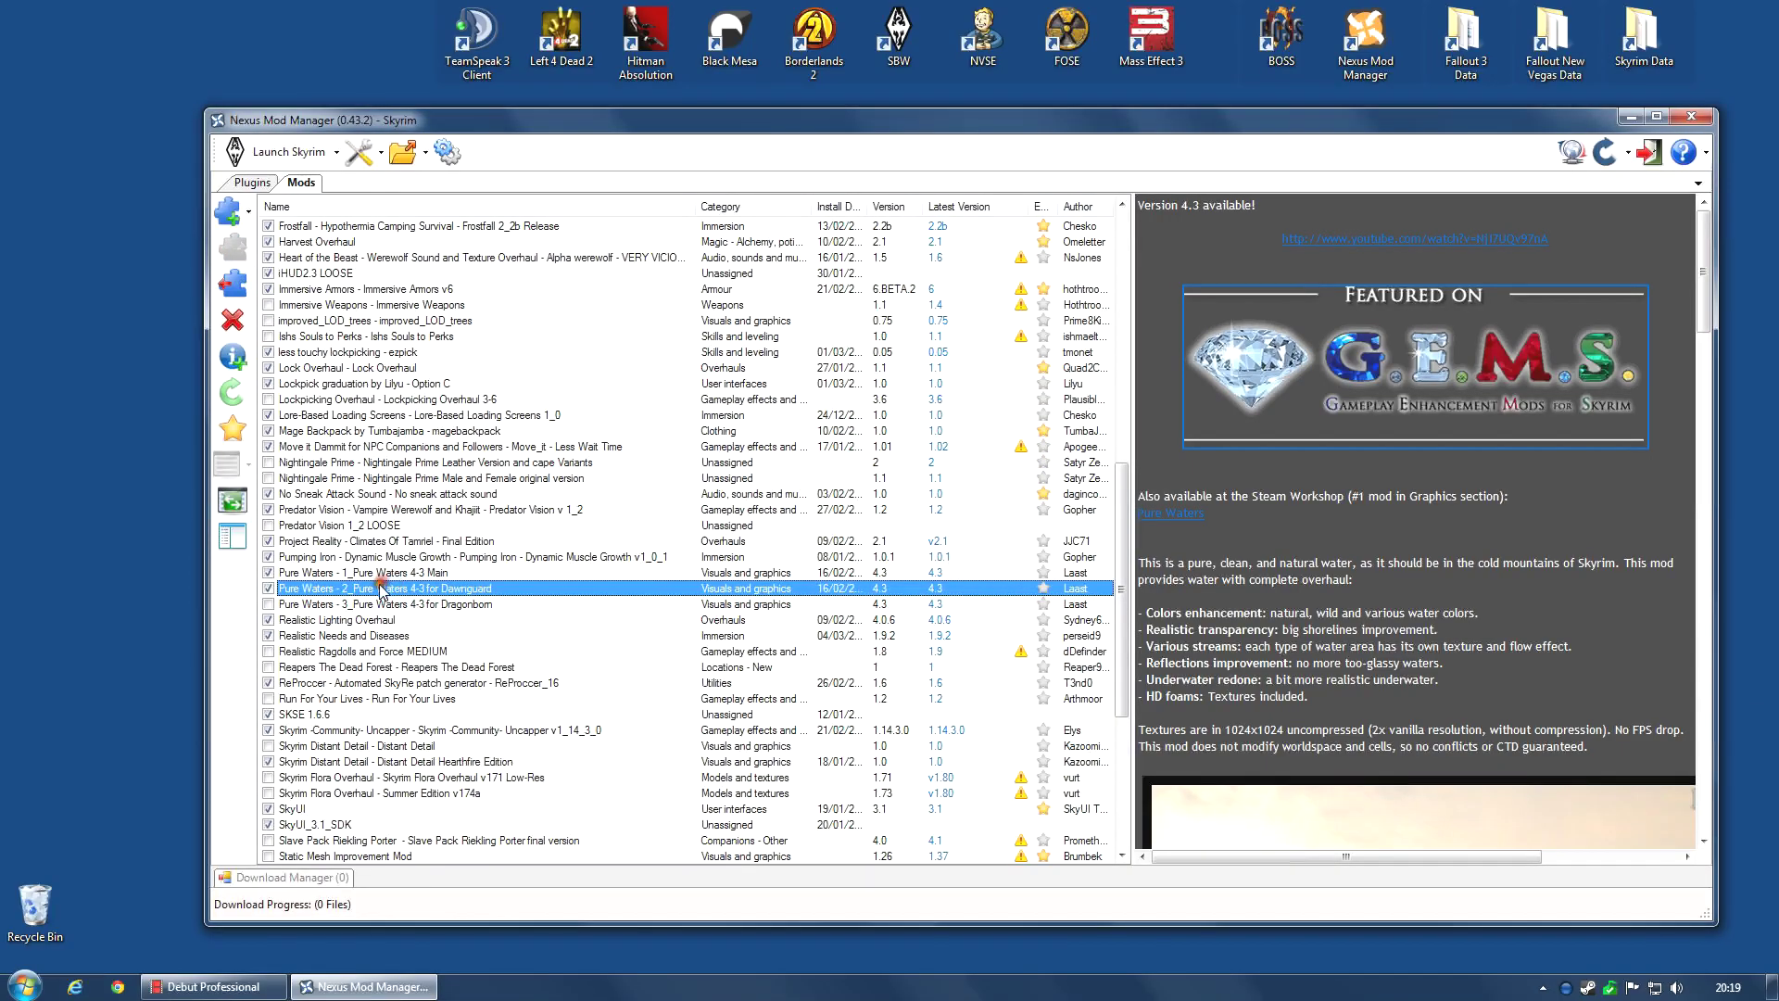
{"action": "left_click", "coordinate": [243, 284]}
{"action": "left_click", "coordinate": [984, 571]}
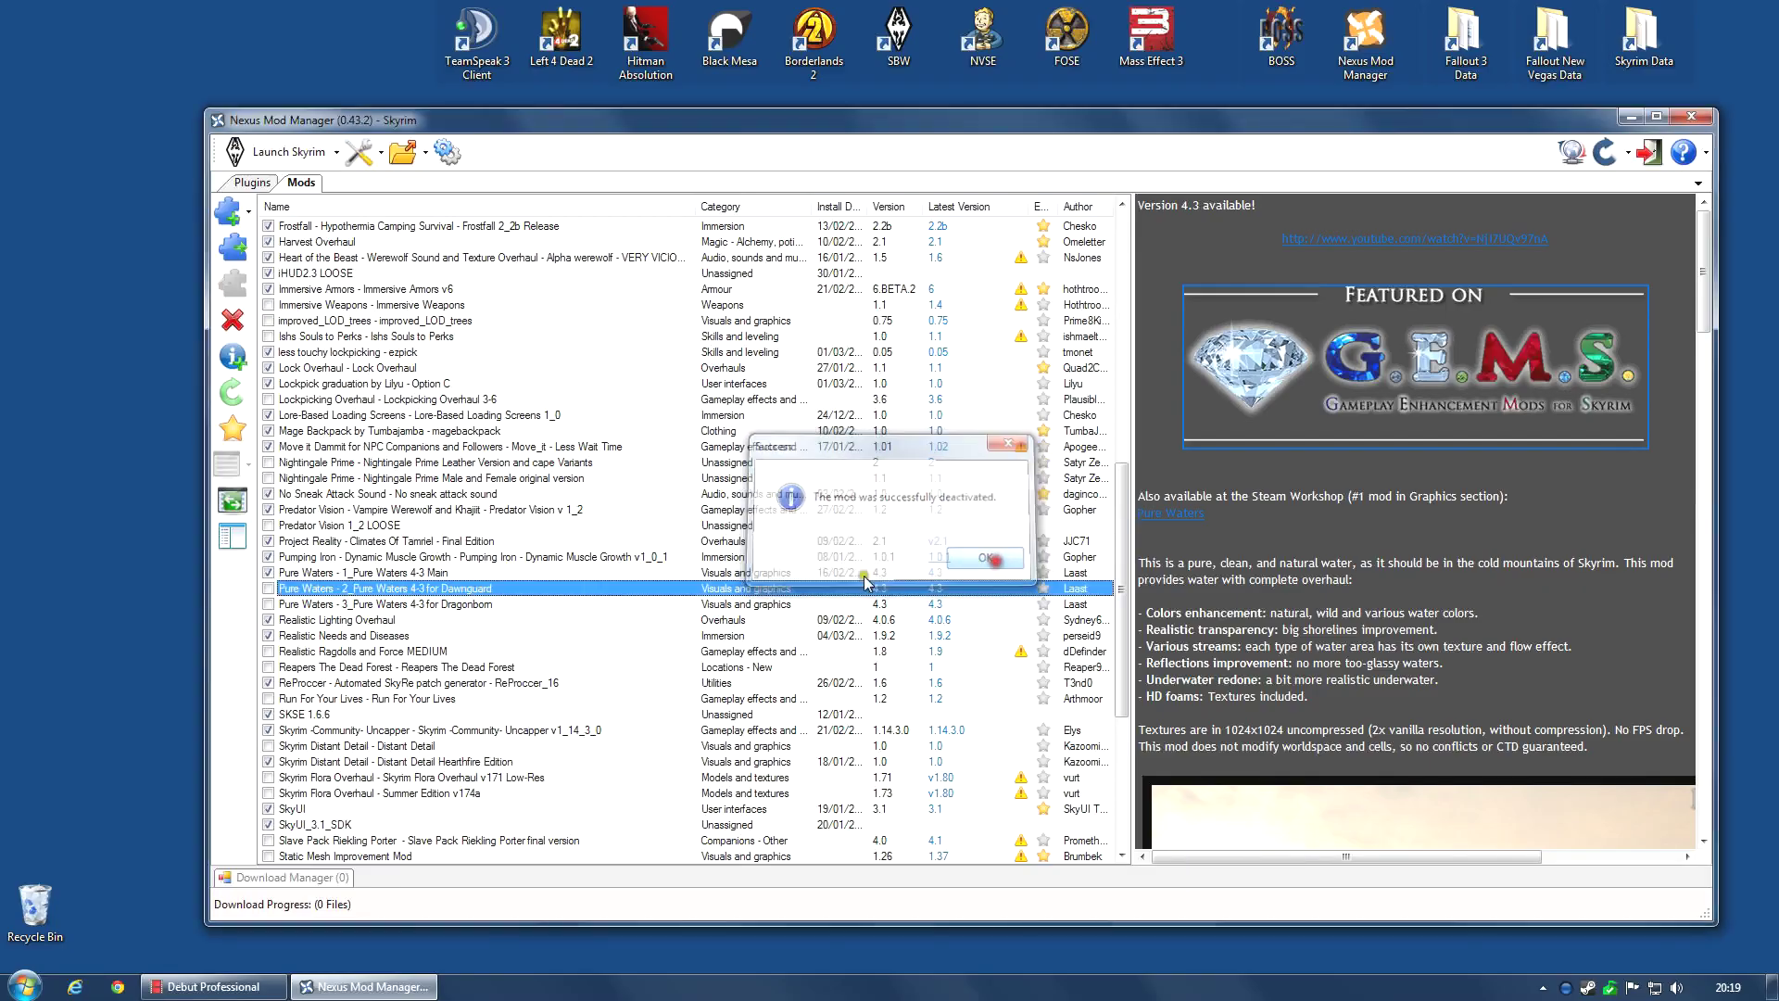
{"action": "left_click", "coordinate": [377, 572]}
{"action": "left_click", "coordinate": [232, 283]}
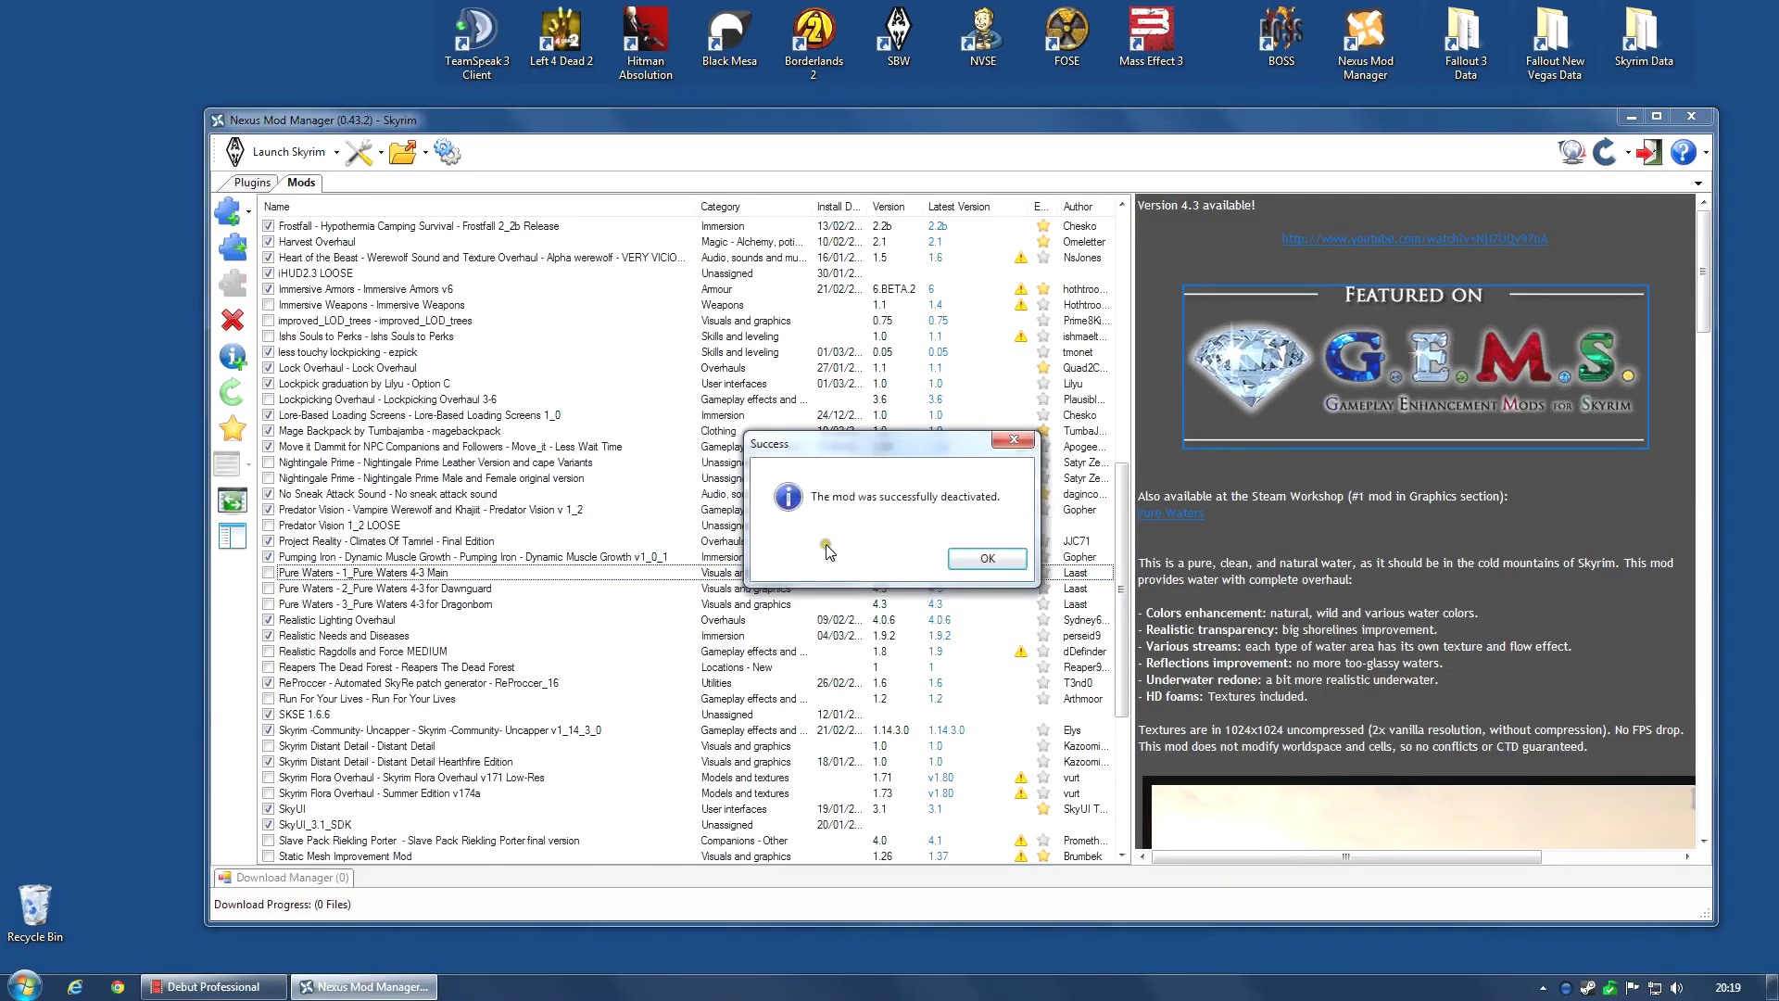
{"action": "left_click", "coordinate": [960, 559]}
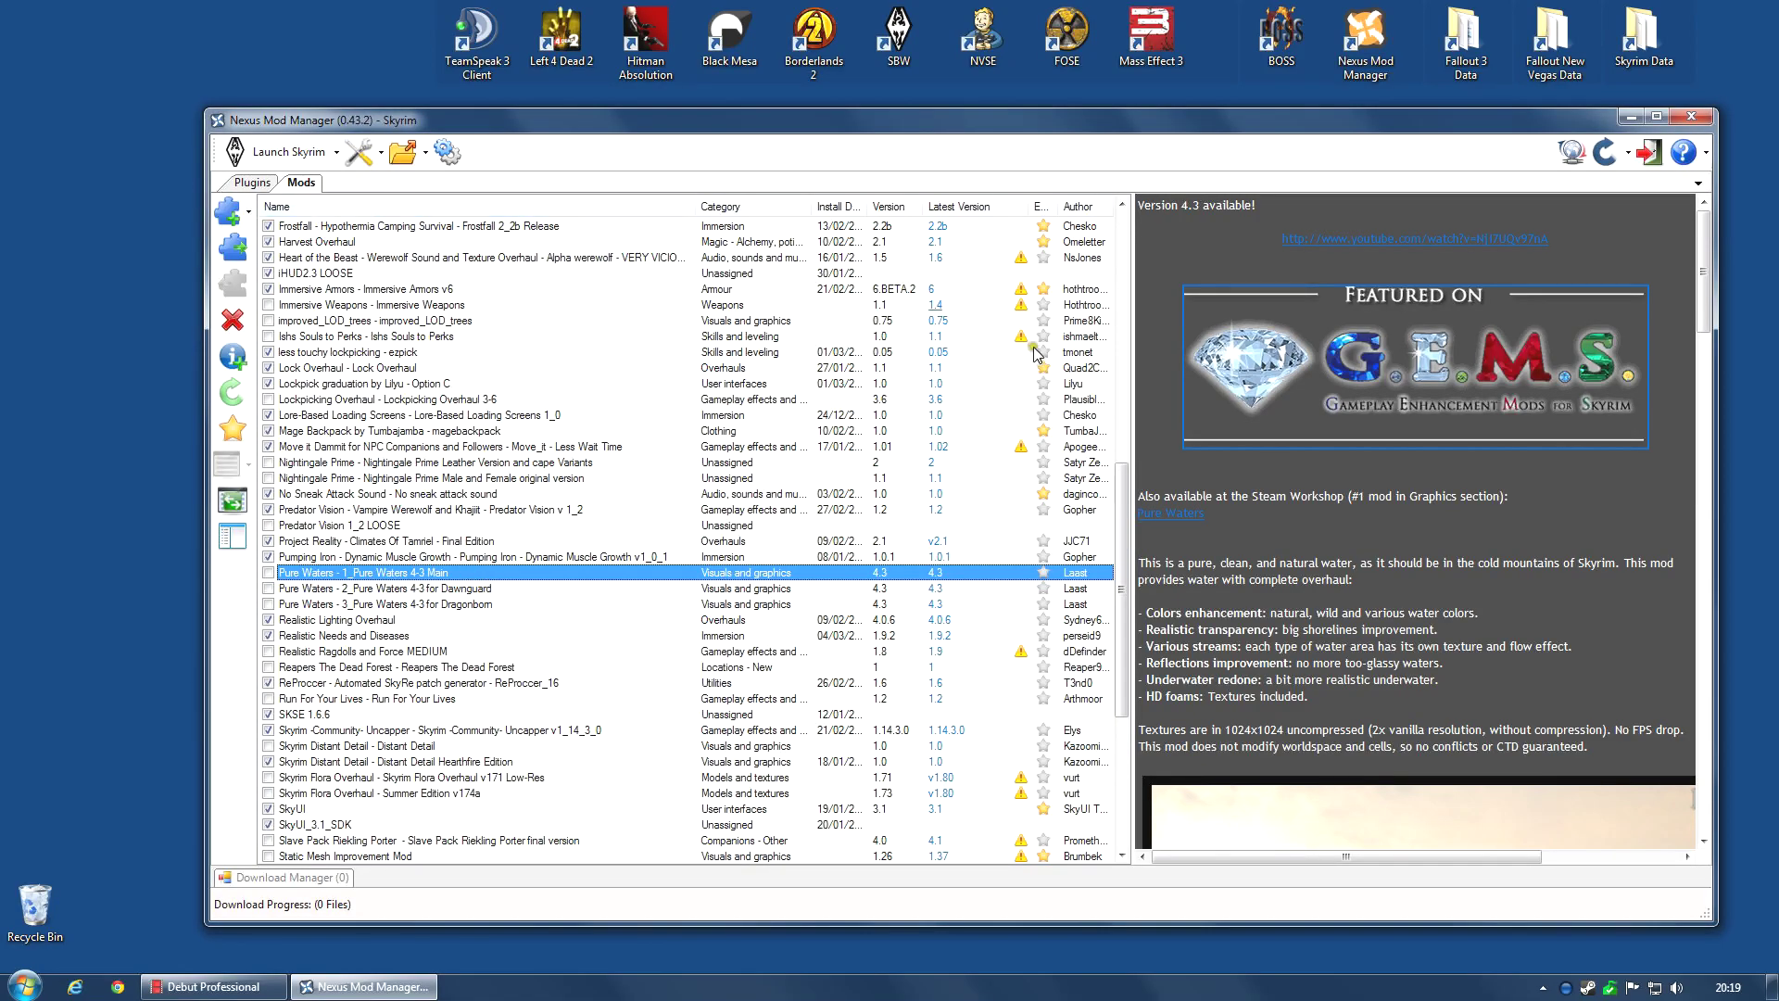
Launch Skyrim through the SKSE shortcut on the desktop to test the changed mod setup.
{"action": "left_click", "coordinate": [1229, 76]}
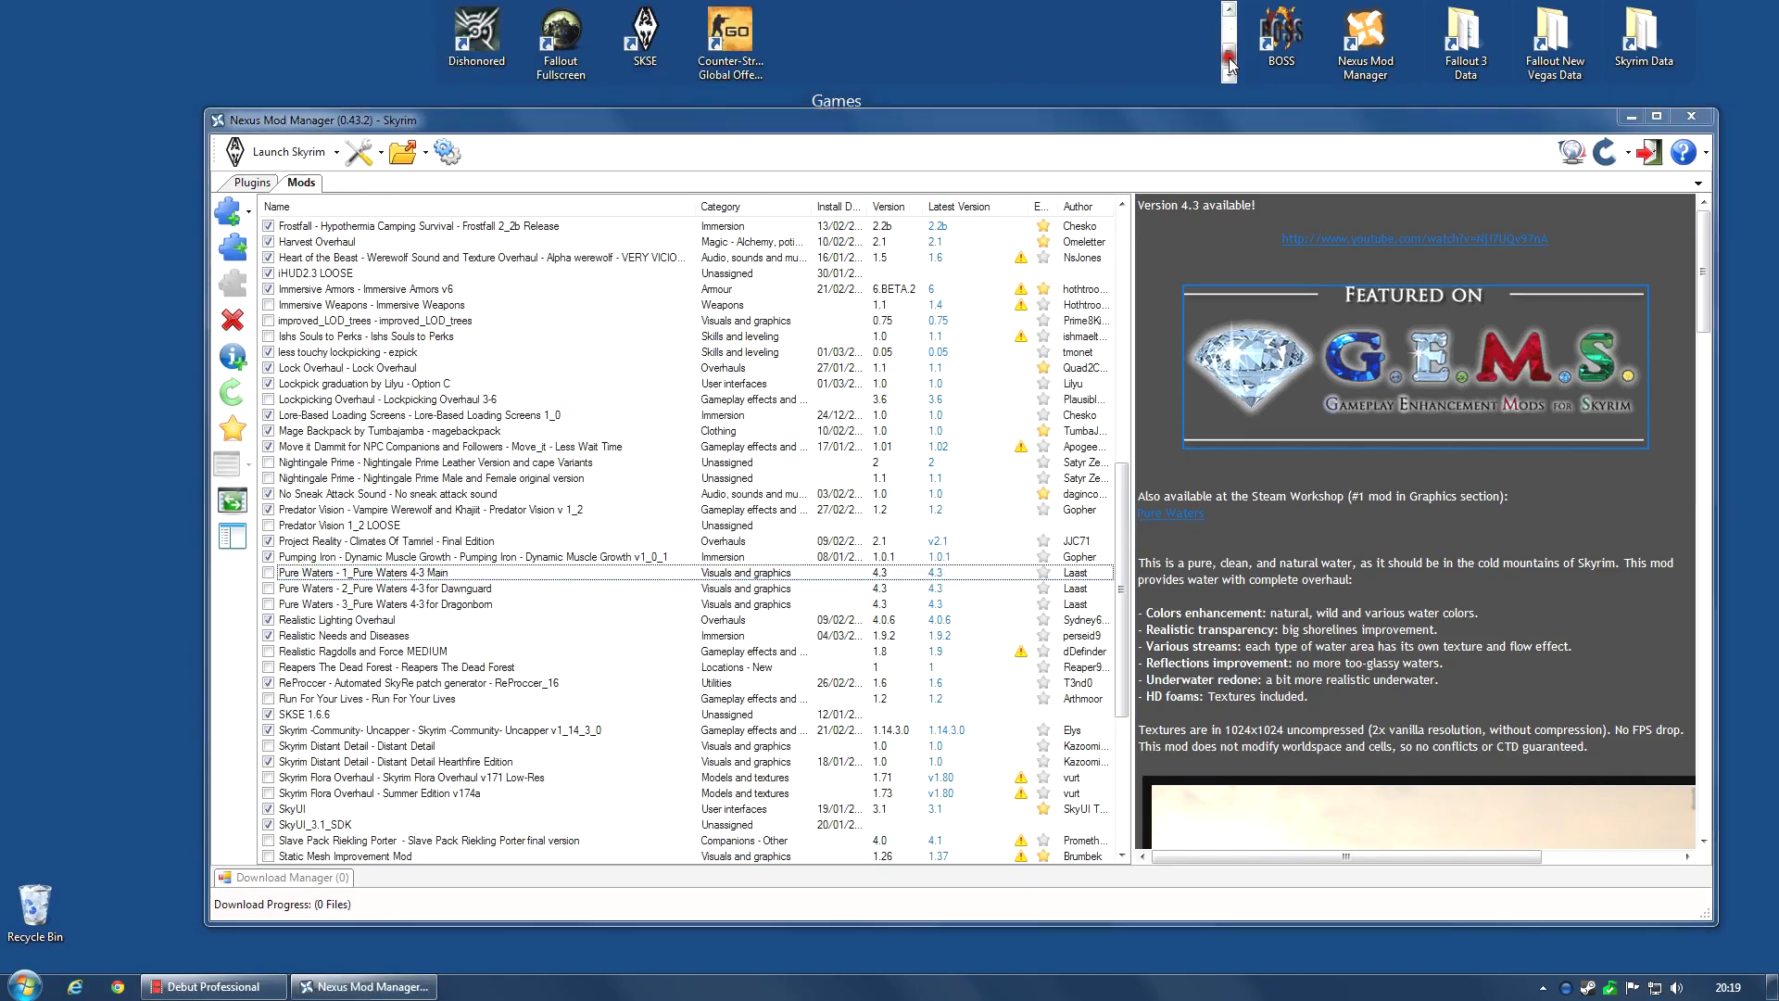
{"action": "double_click", "coordinate": [651, 46]}
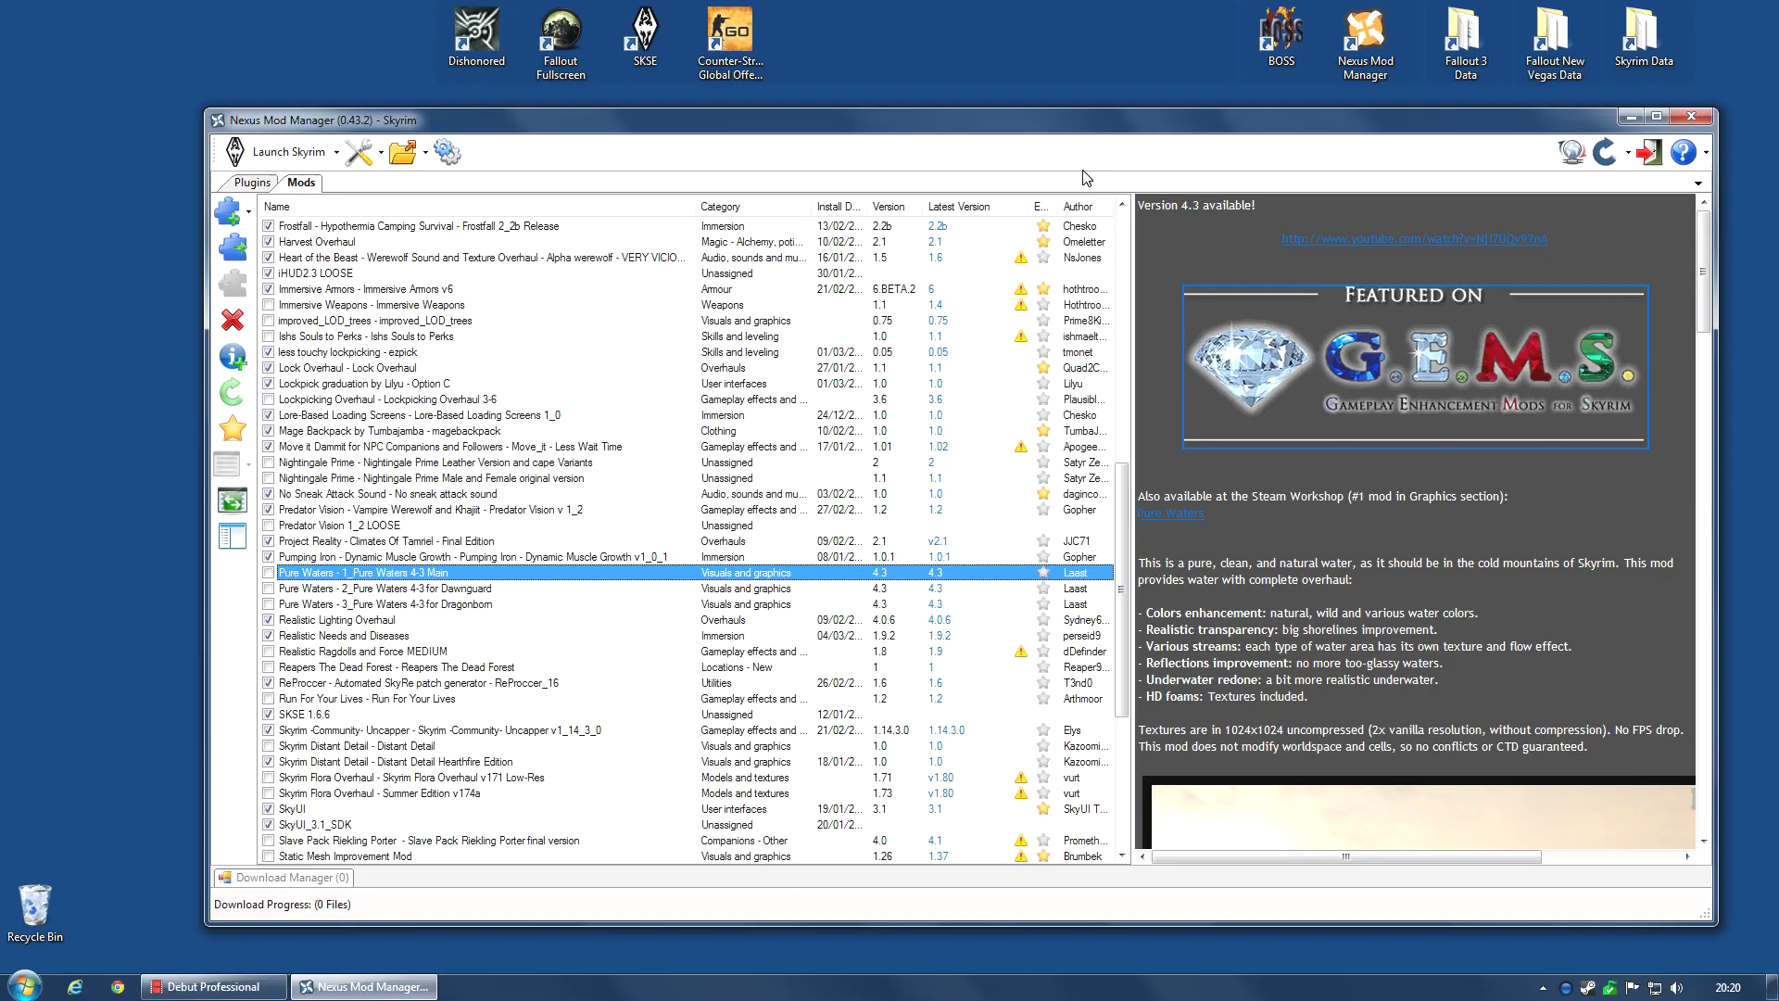
Look through the whole plugin load order and inspect the masters required by individual plugins such as ClimatesOfTamriel.esm.
{"action": "left_click", "coordinate": [252, 182]}
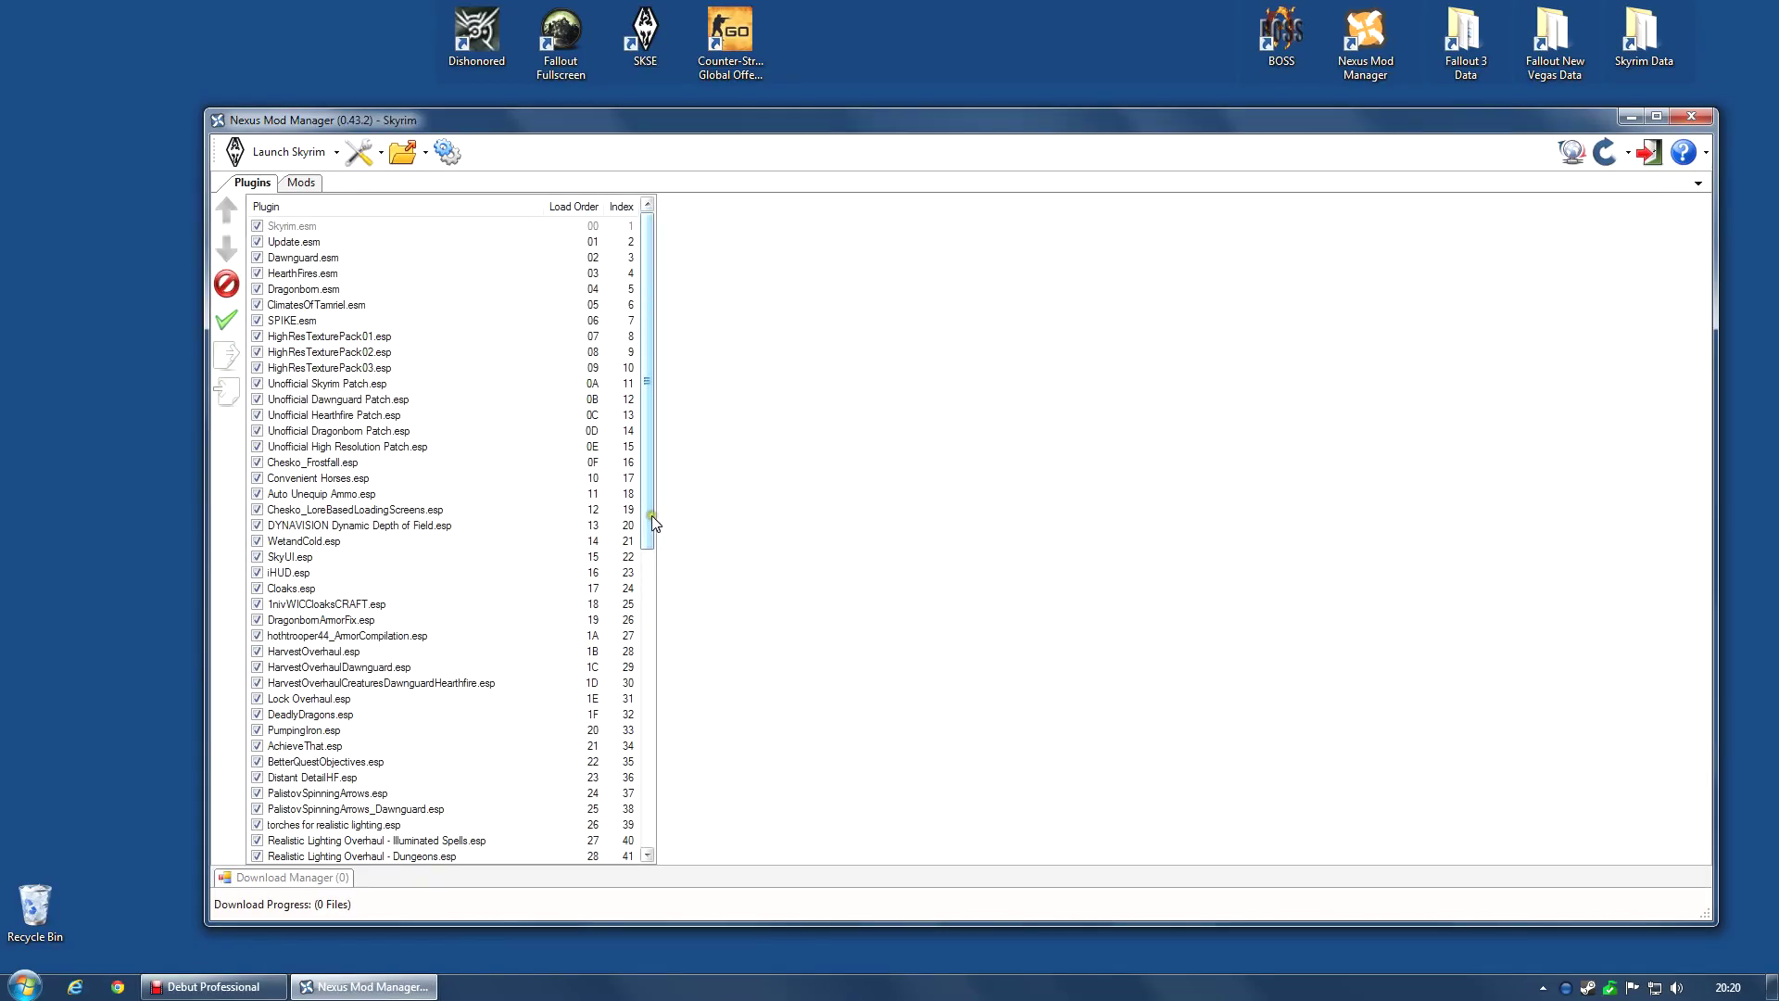
{"action": "left_click_drag", "start_coordinate": [652, 516], "coordinate": [647, 828]}
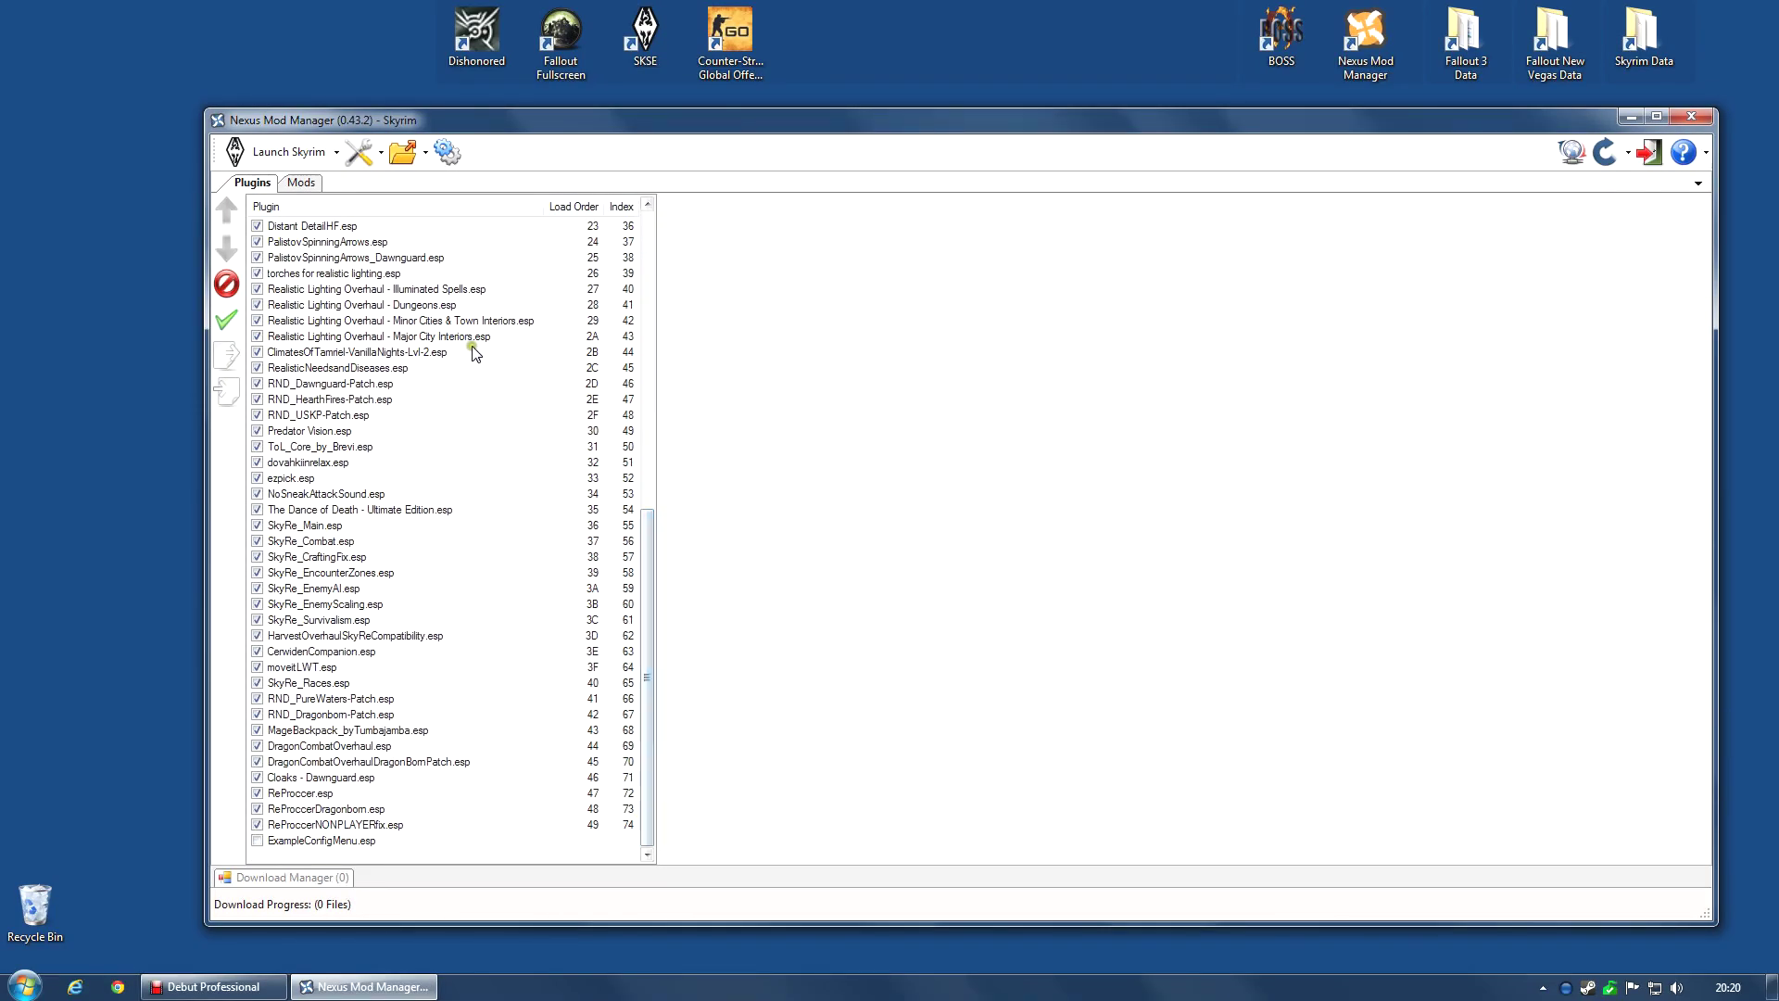
{"action": "left_click", "coordinate": [646, 269]}
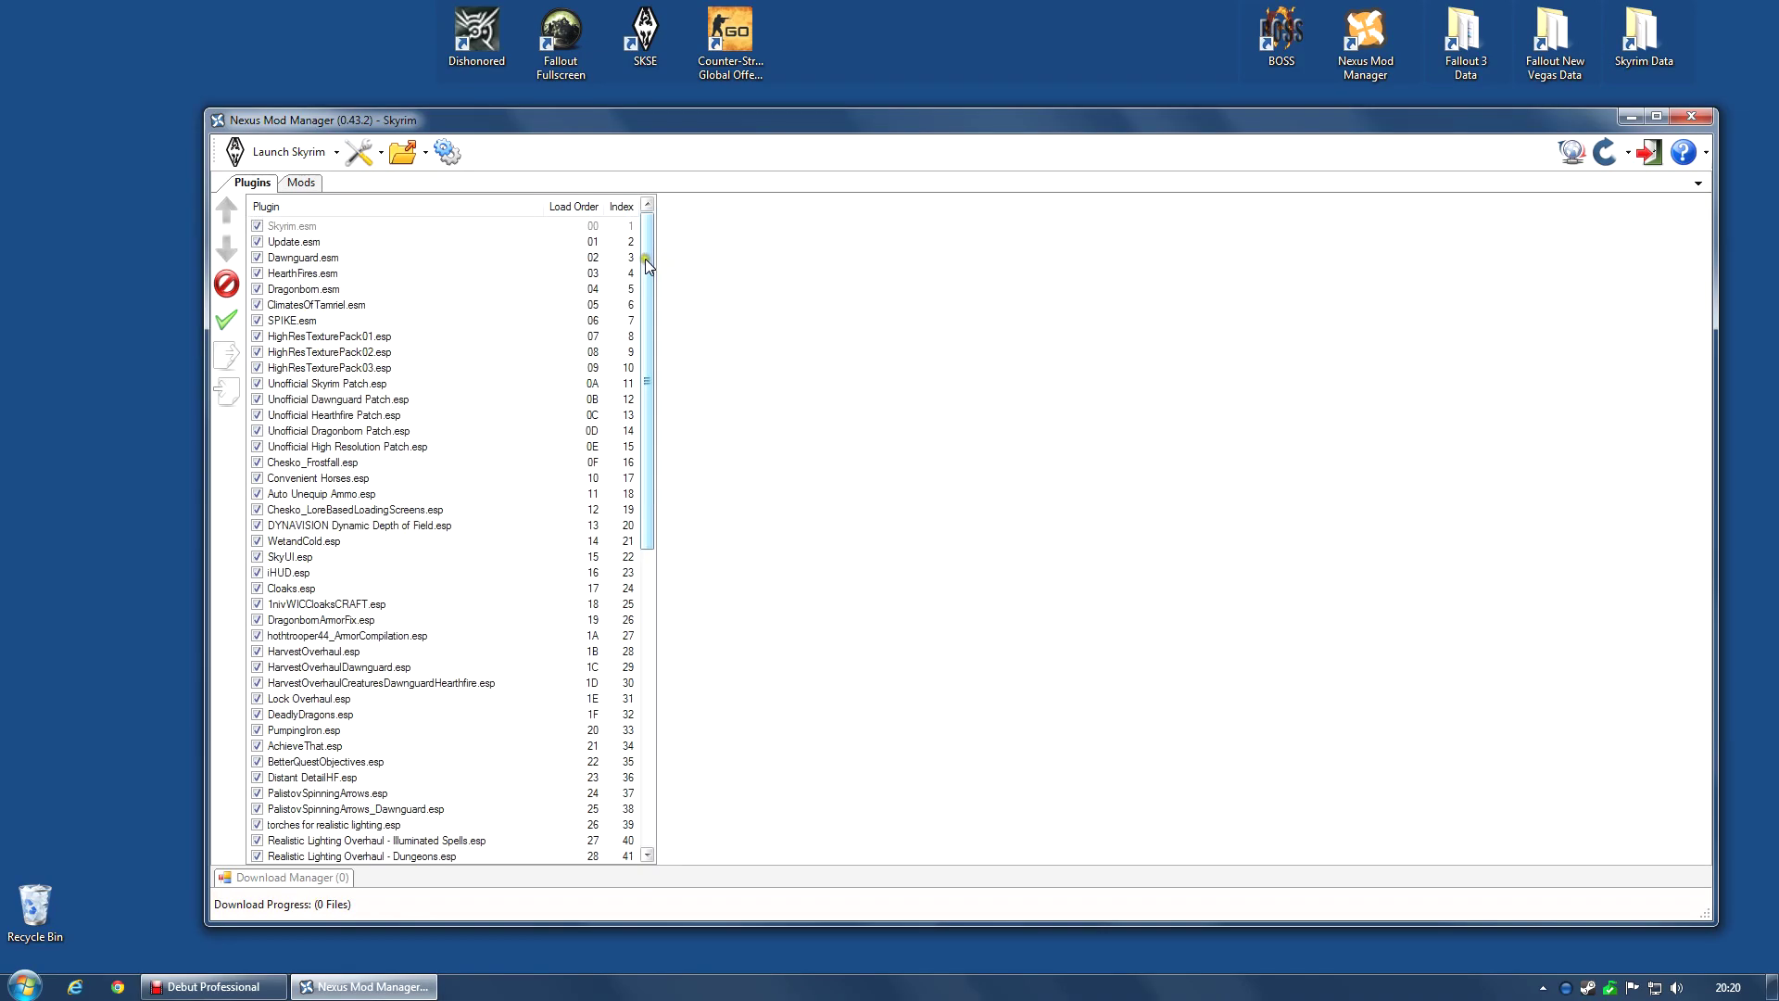
{"action": "left_click", "coordinate": [336, 338]}
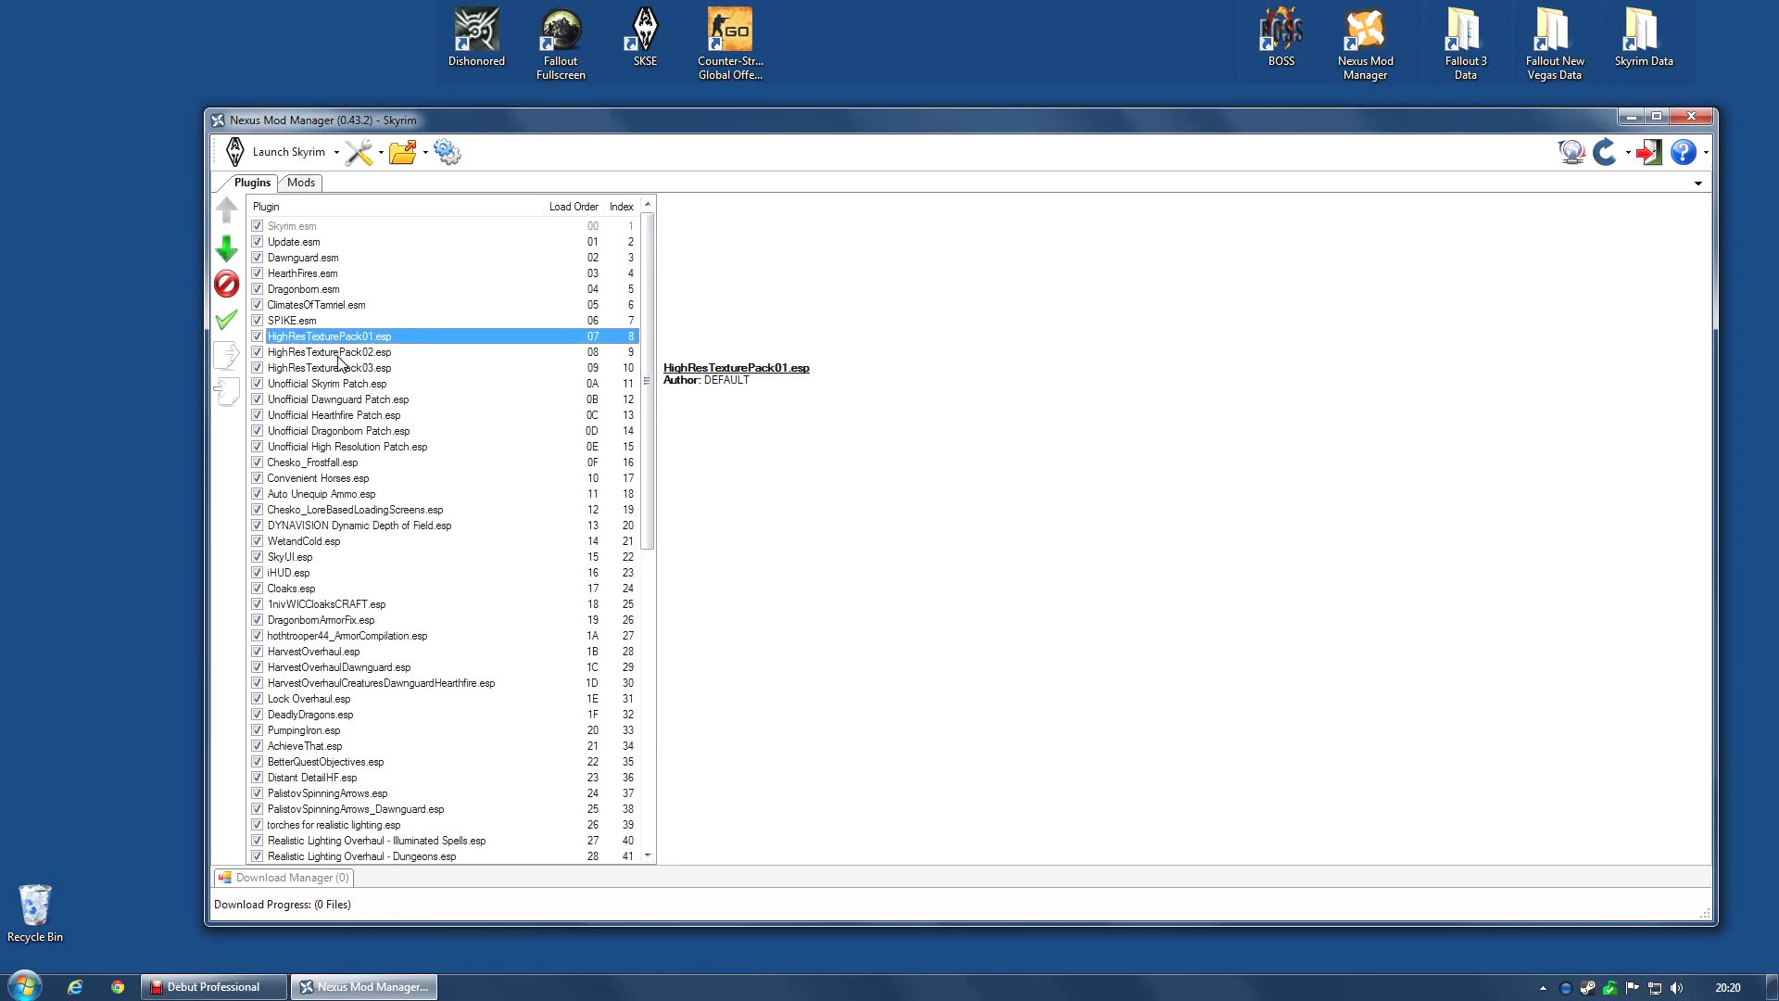
{"action": "left_click", "coordinate": [338, 352]}
{"action": "left_click", "coordinate": [316, 319]}
{"action": "left_click", "coordinate": [315, 308]}
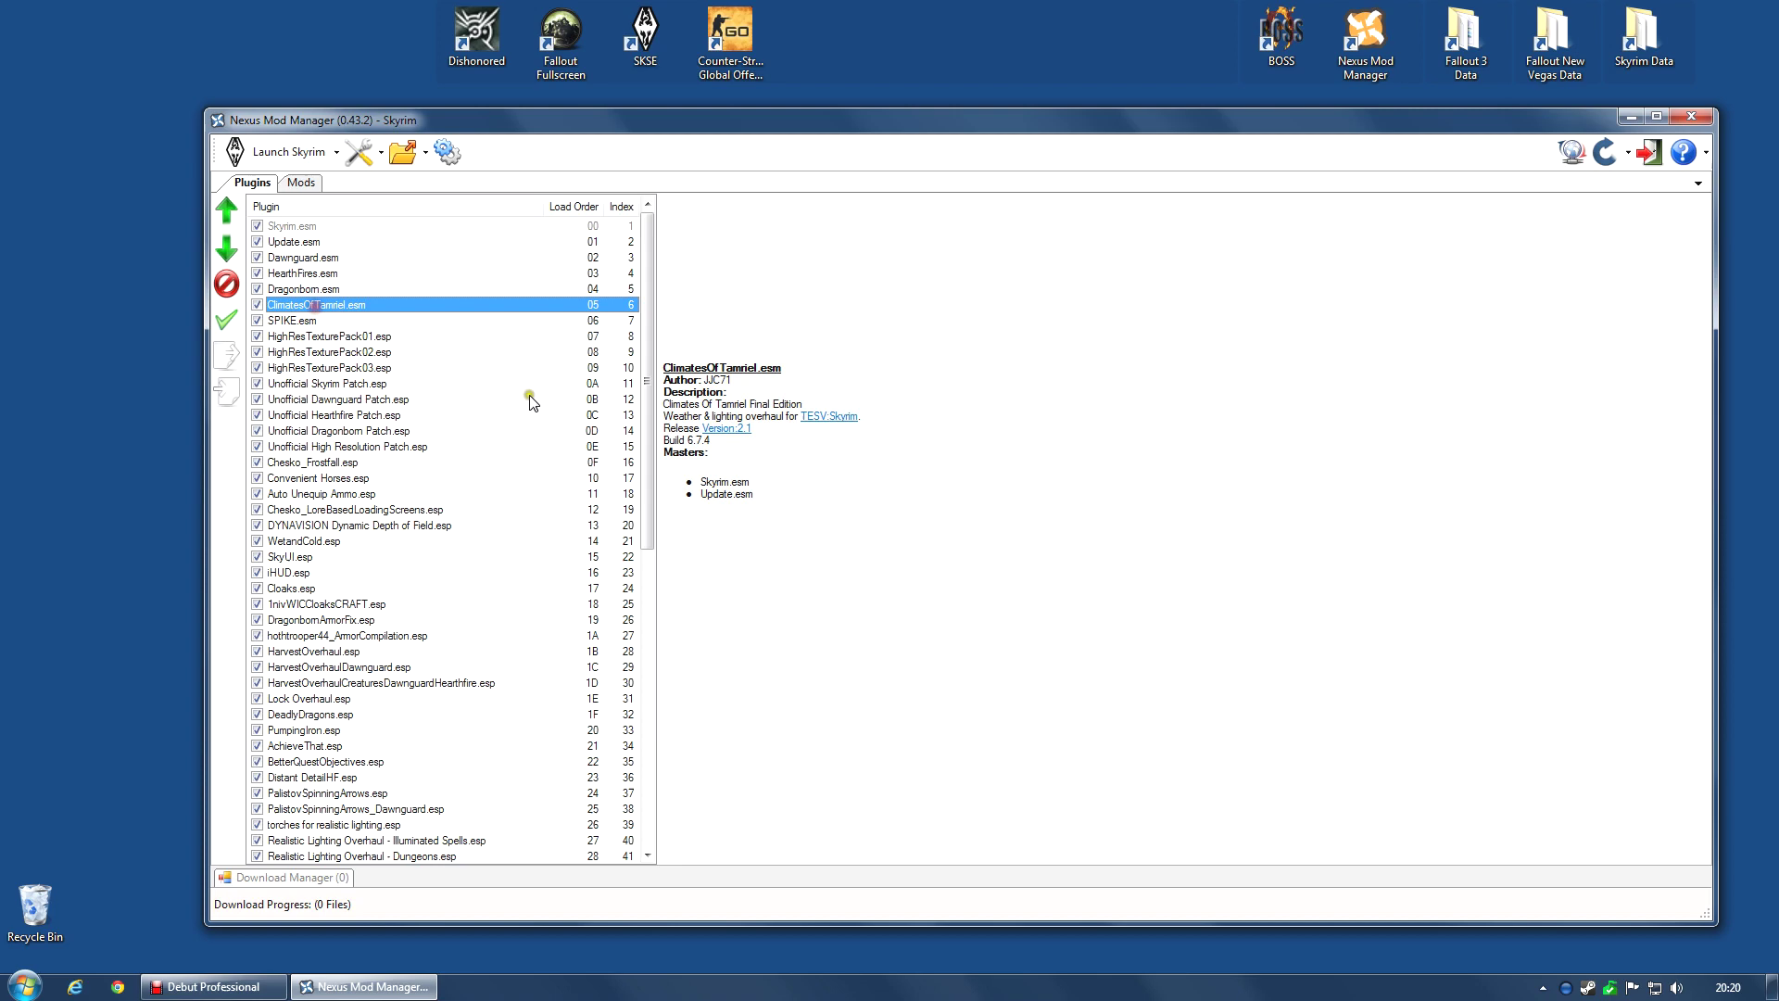
{"action": "left_click_drag", "start_coordinate": [646, 468], "coordinate": [706, 447]}
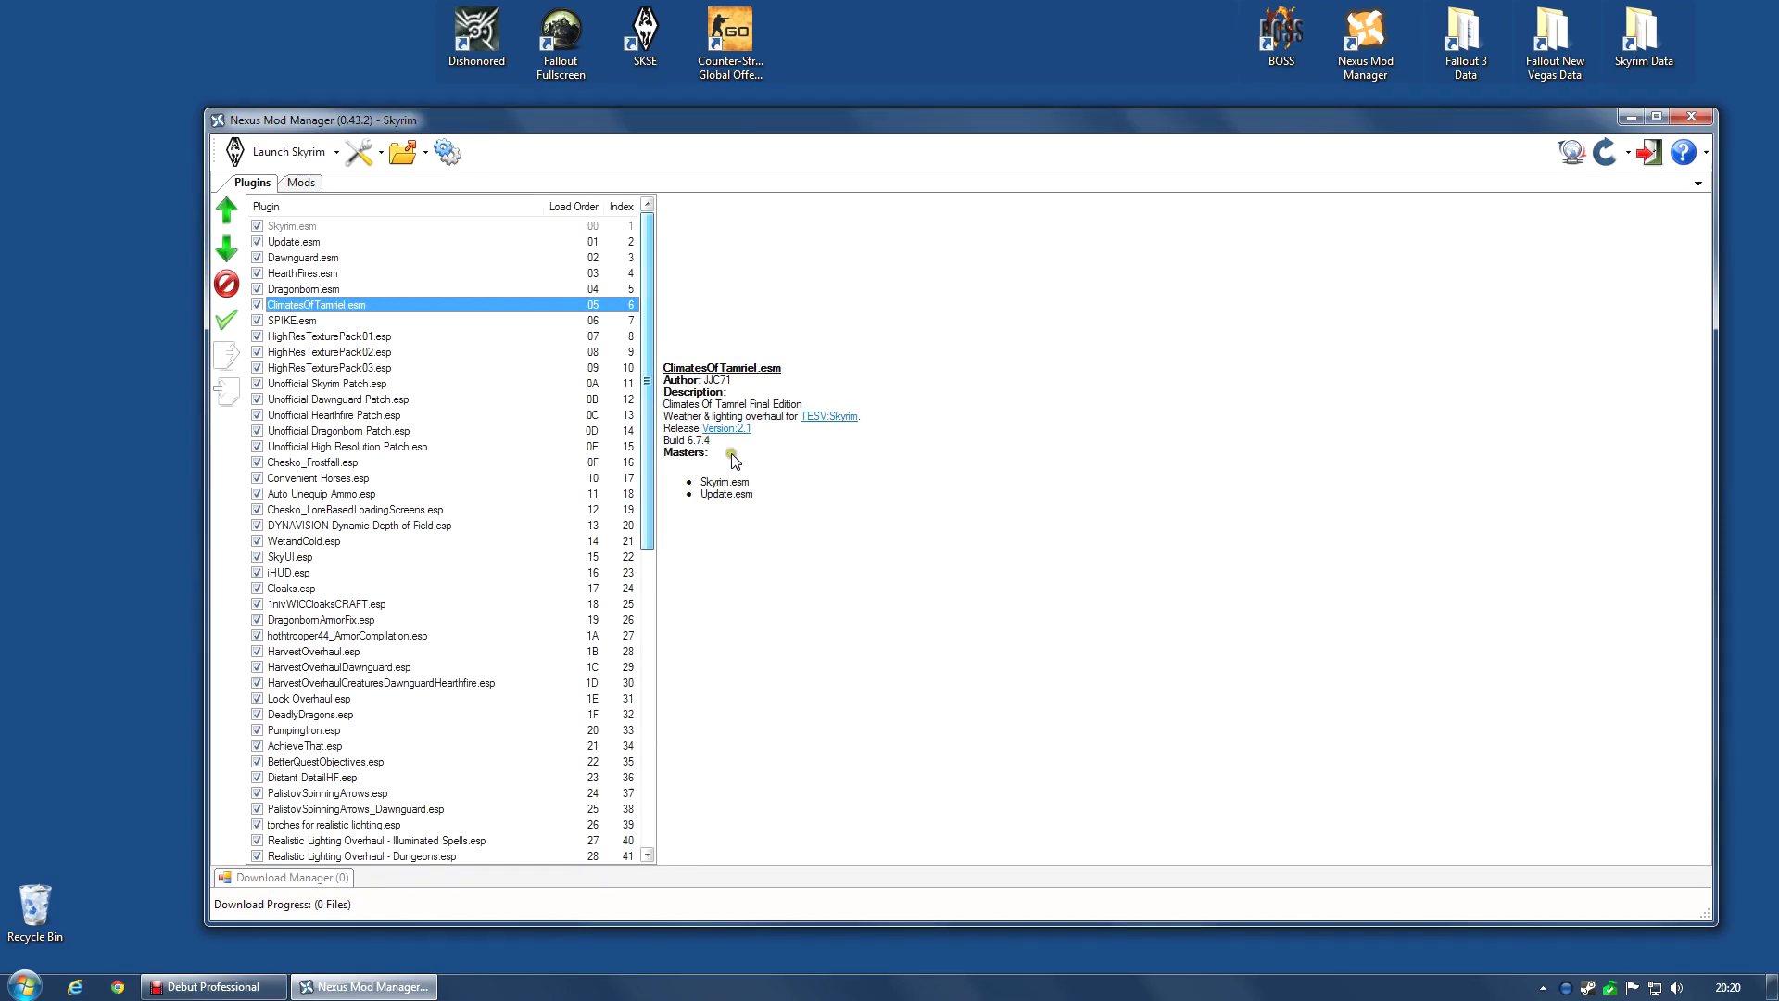
{"action": "left_click", "coordinate": [1024, 451]}
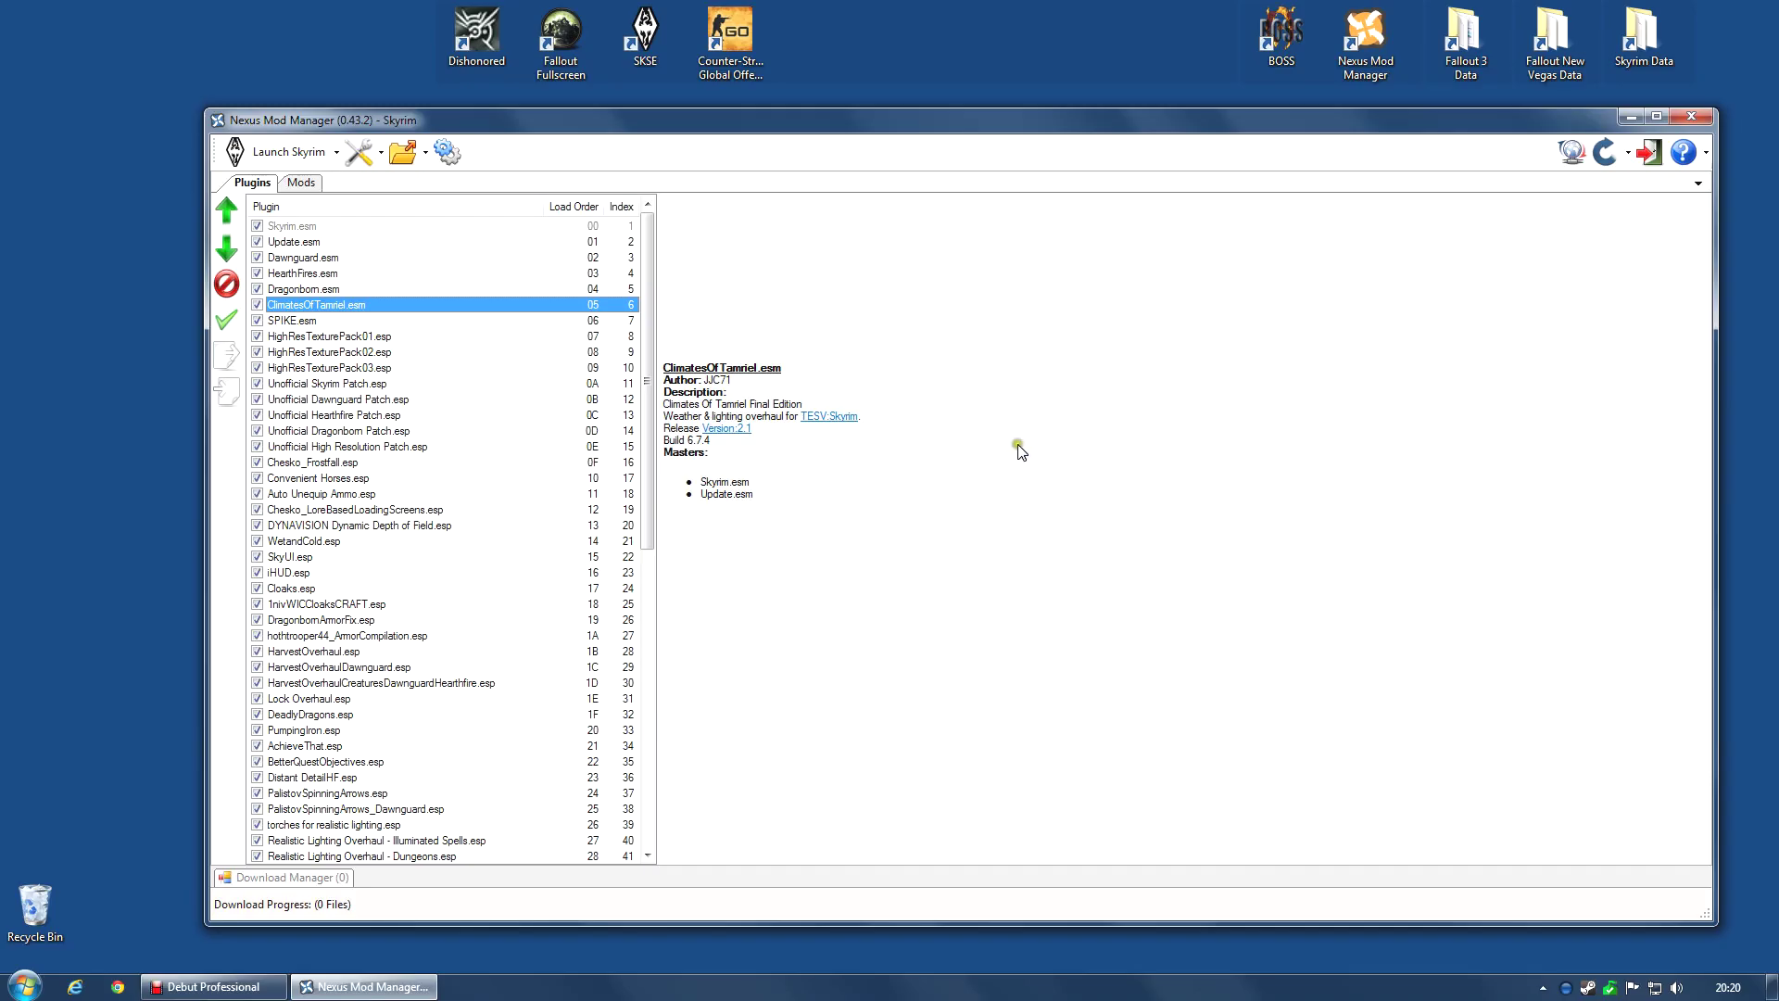
{"action": "left_click", "coordinate": [1170, 409]}
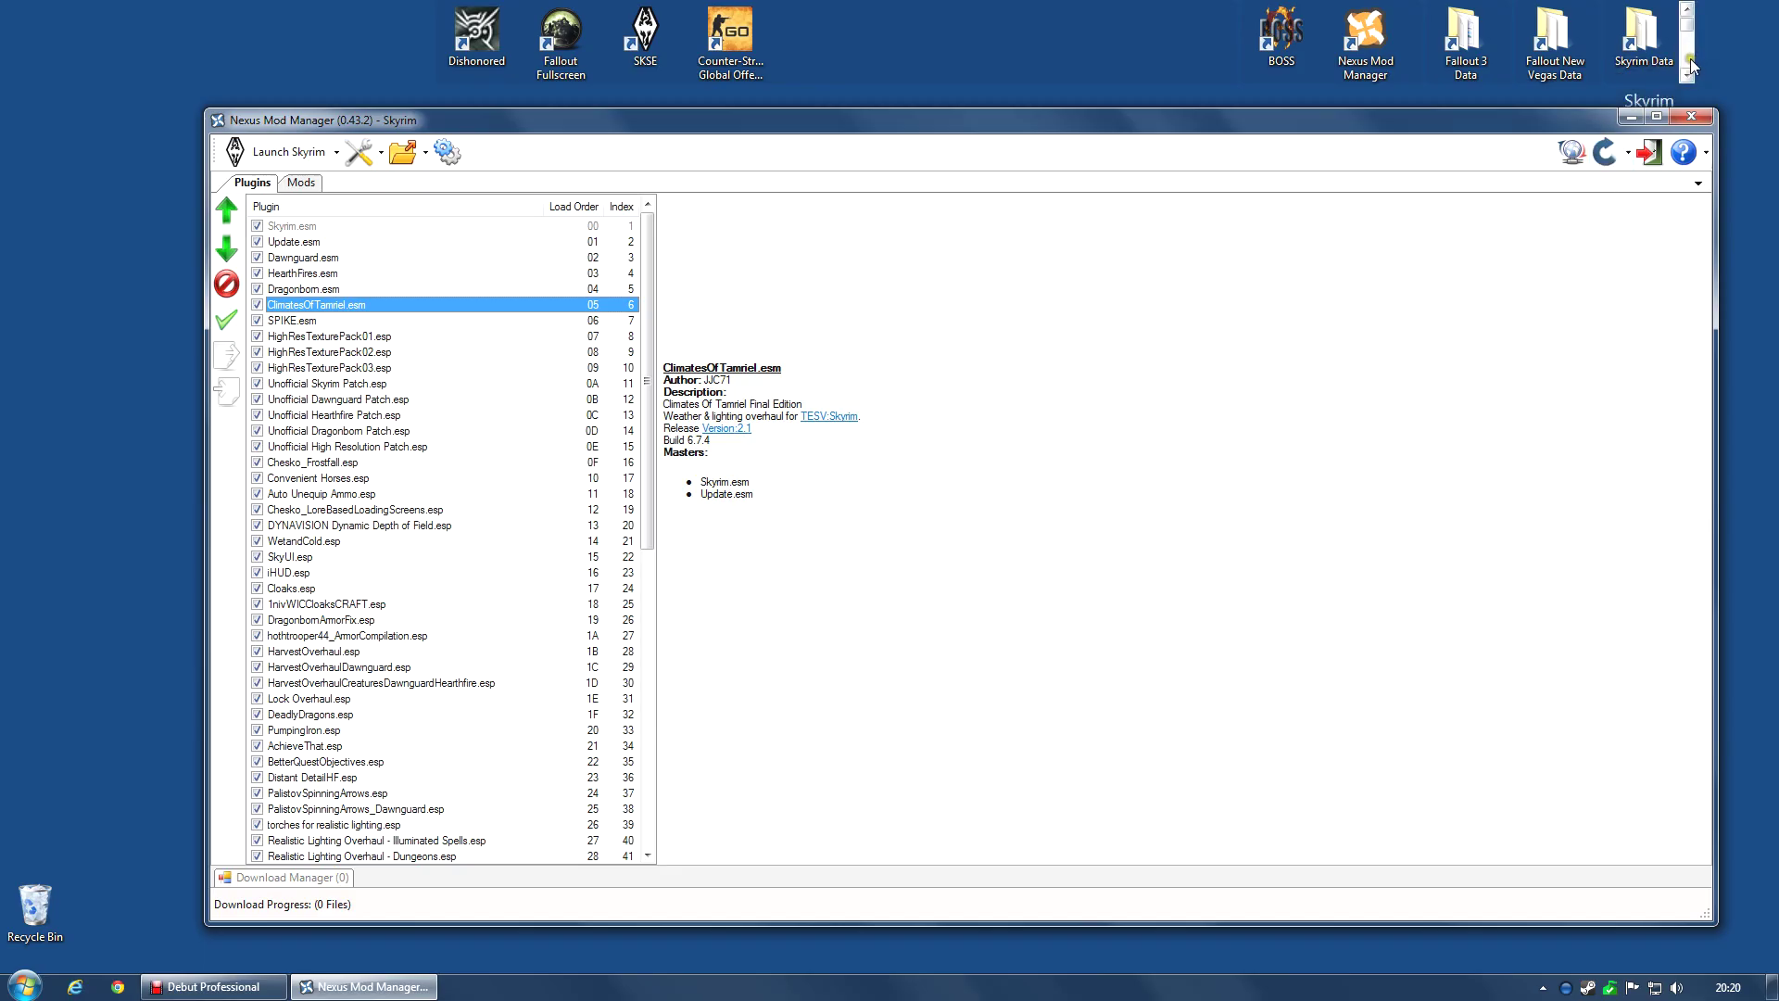
Start TES5Edit from the desktop, load all active plugins of the current load order, and dismiss the loading message.
{"action": "left_click", "coordinate": [1688, 76]}
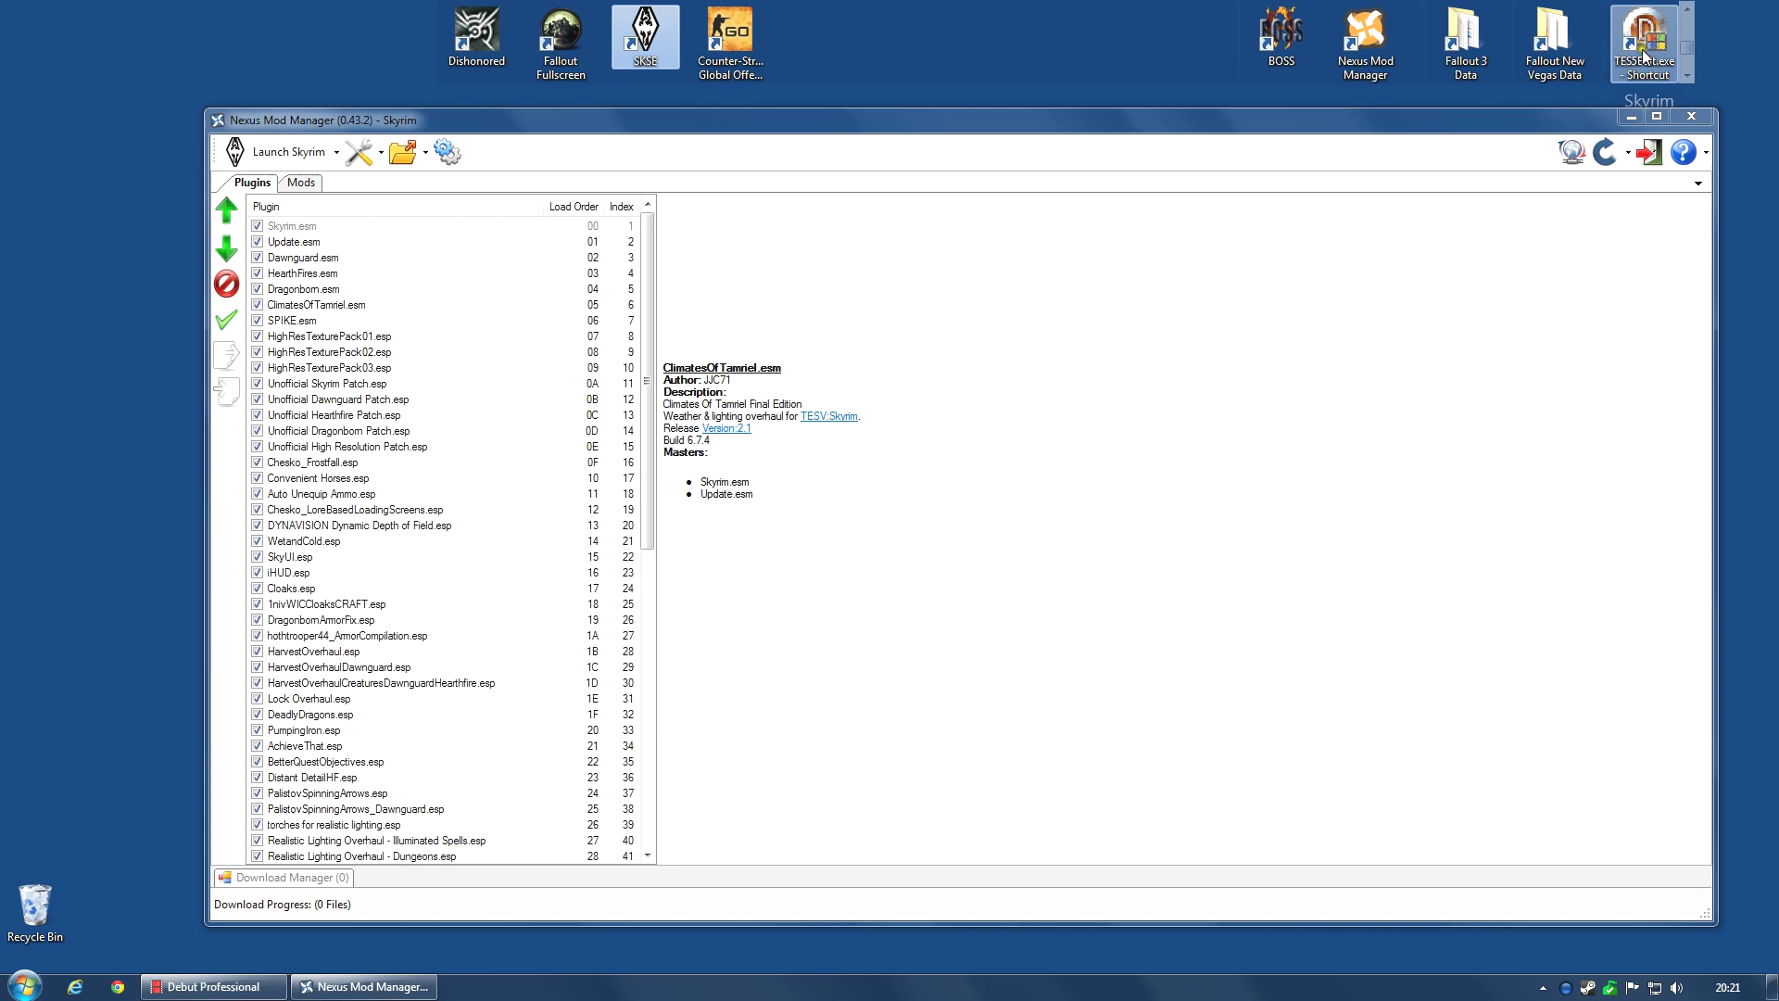
{"action": "double_click", "coordinate": [1649, 53]}
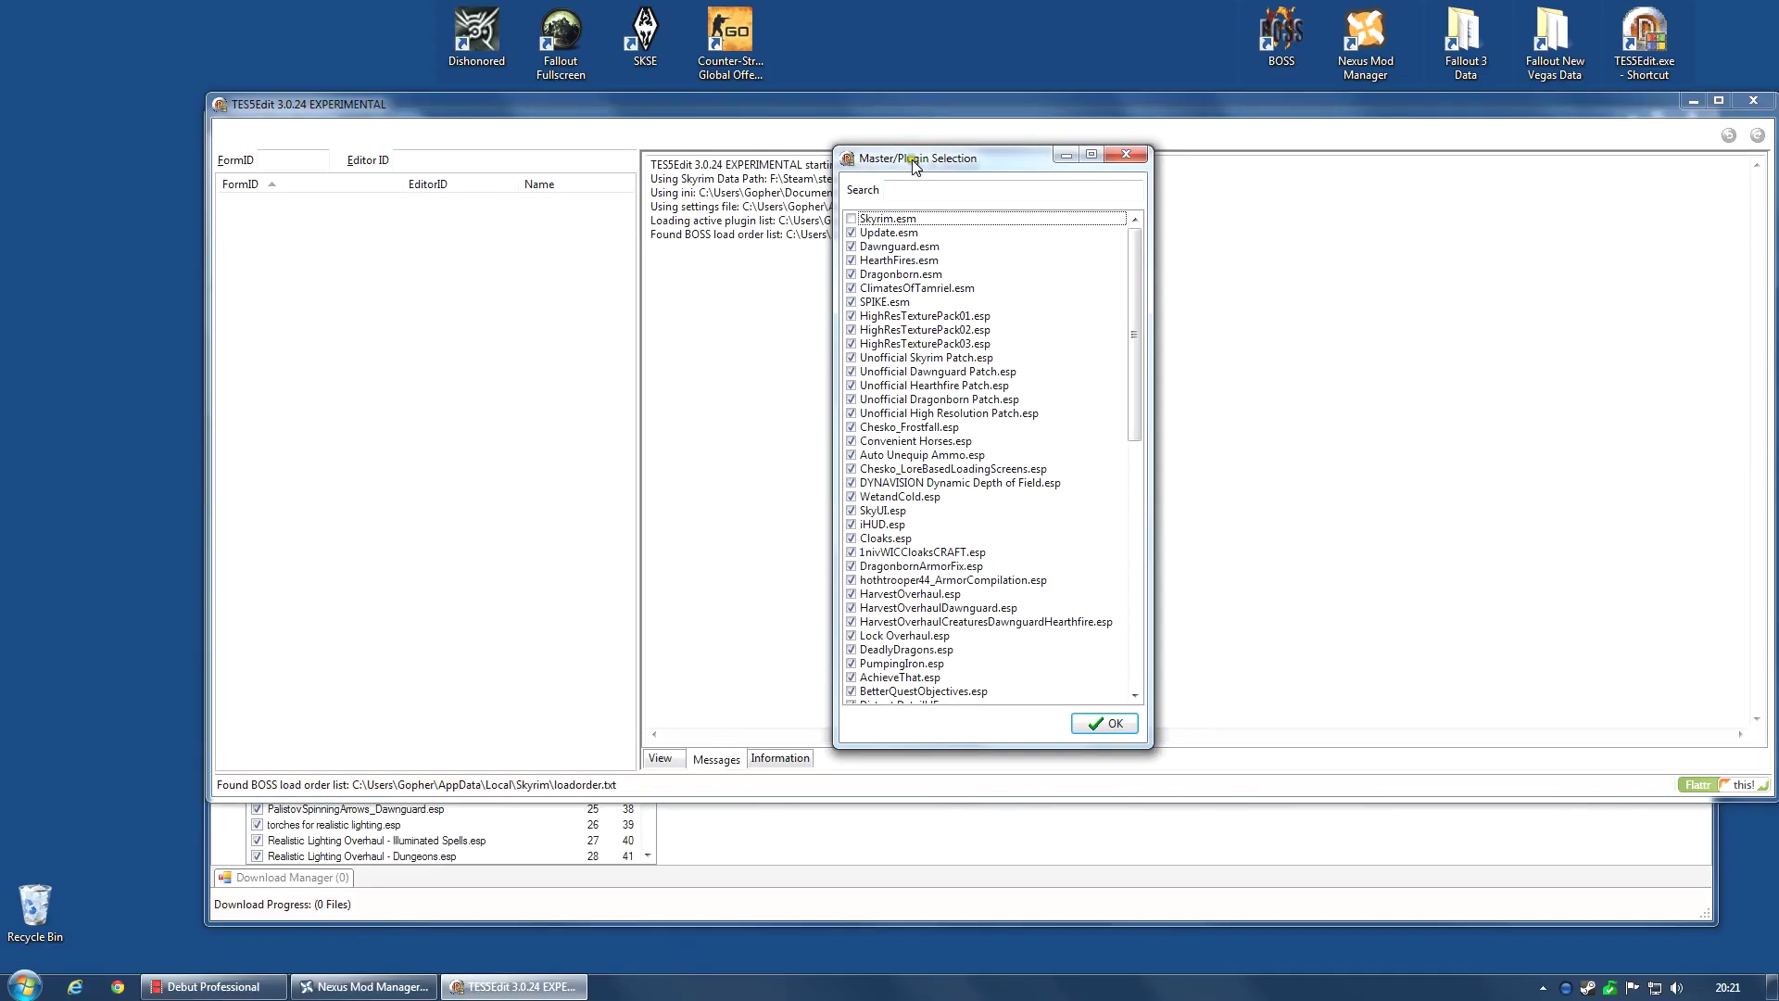
{"action": "left_click_drag", "start_coordinate": [1138, 282], "coordinate": [989, 593]}
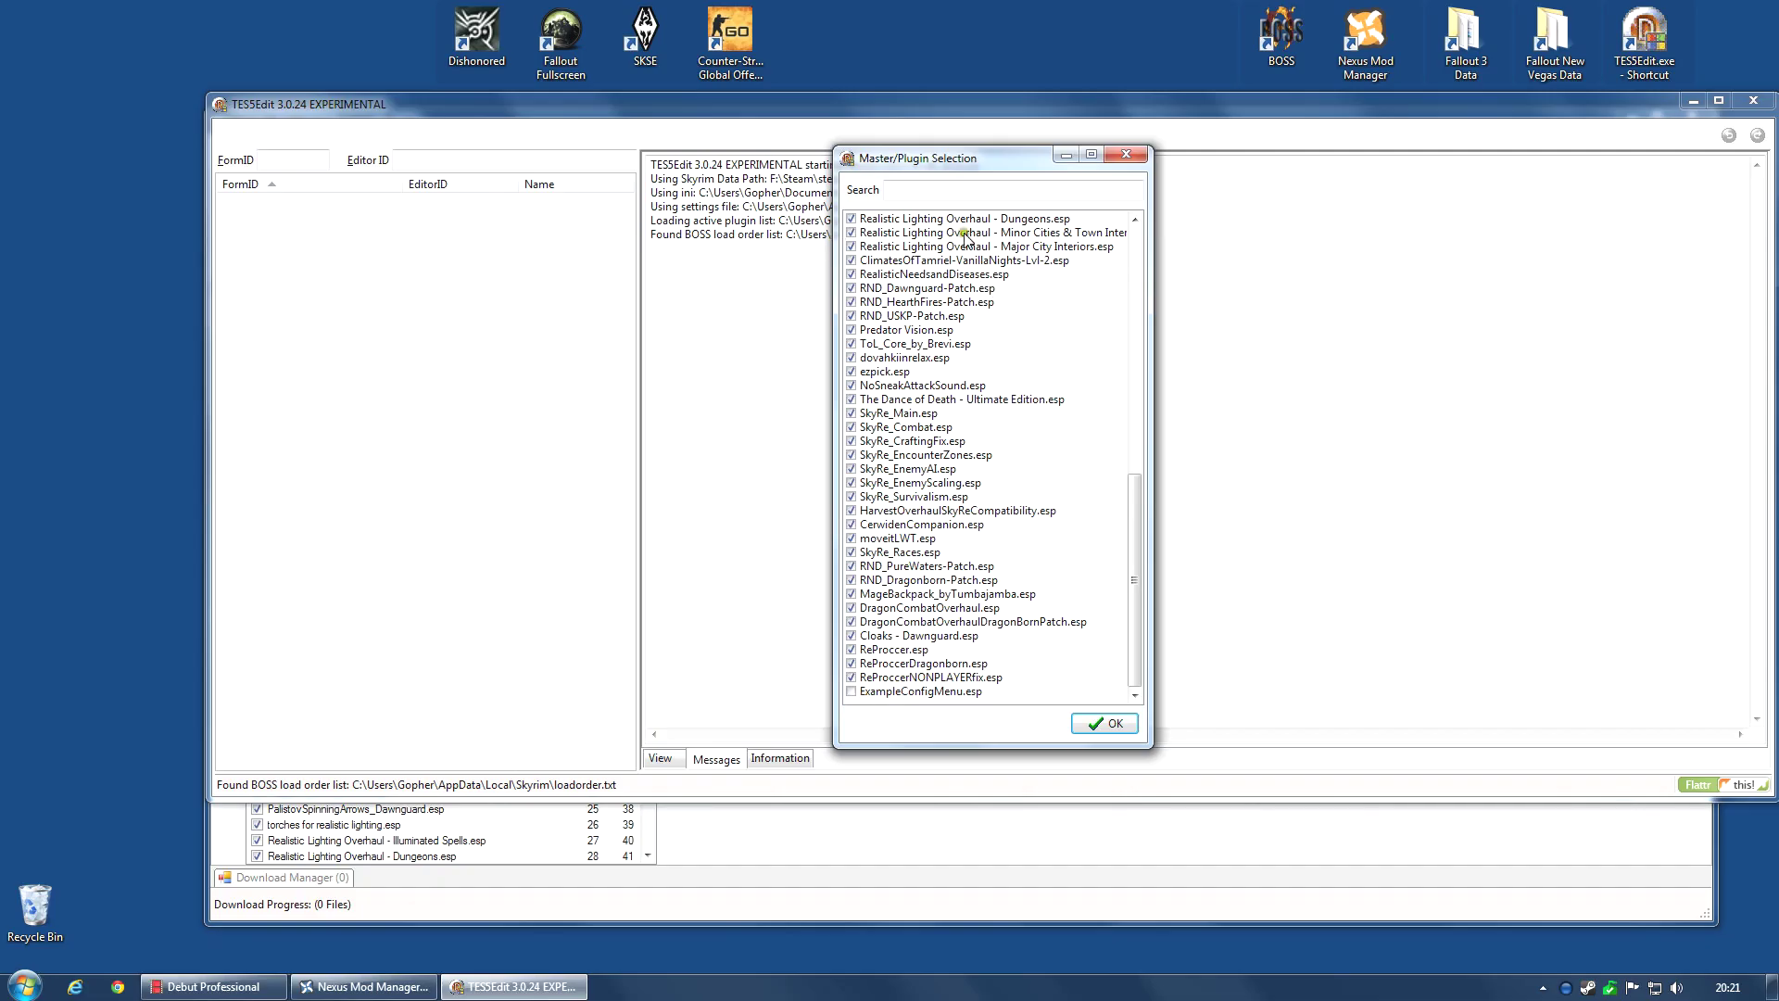
{"action": "left_click_drag", "start_coordinate": [1132, 317], "coordinate": [1154, 561]}
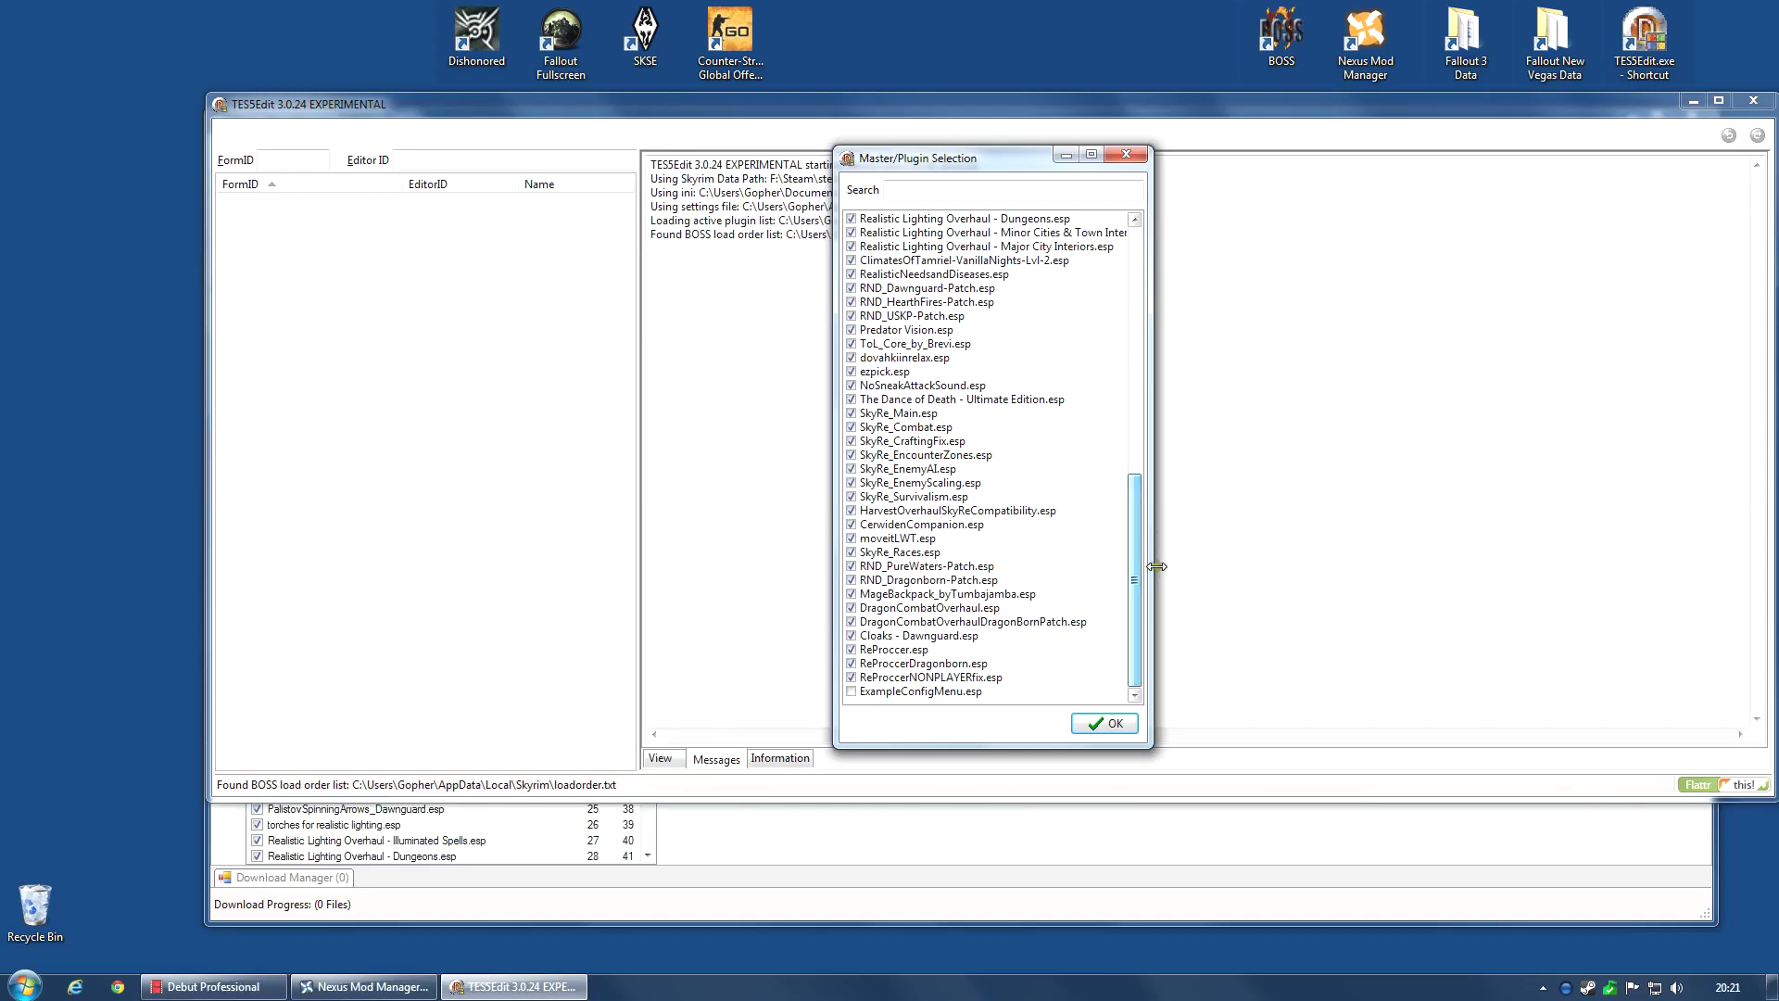
{"action": "left_click", "coordinate": [1096, 723]}
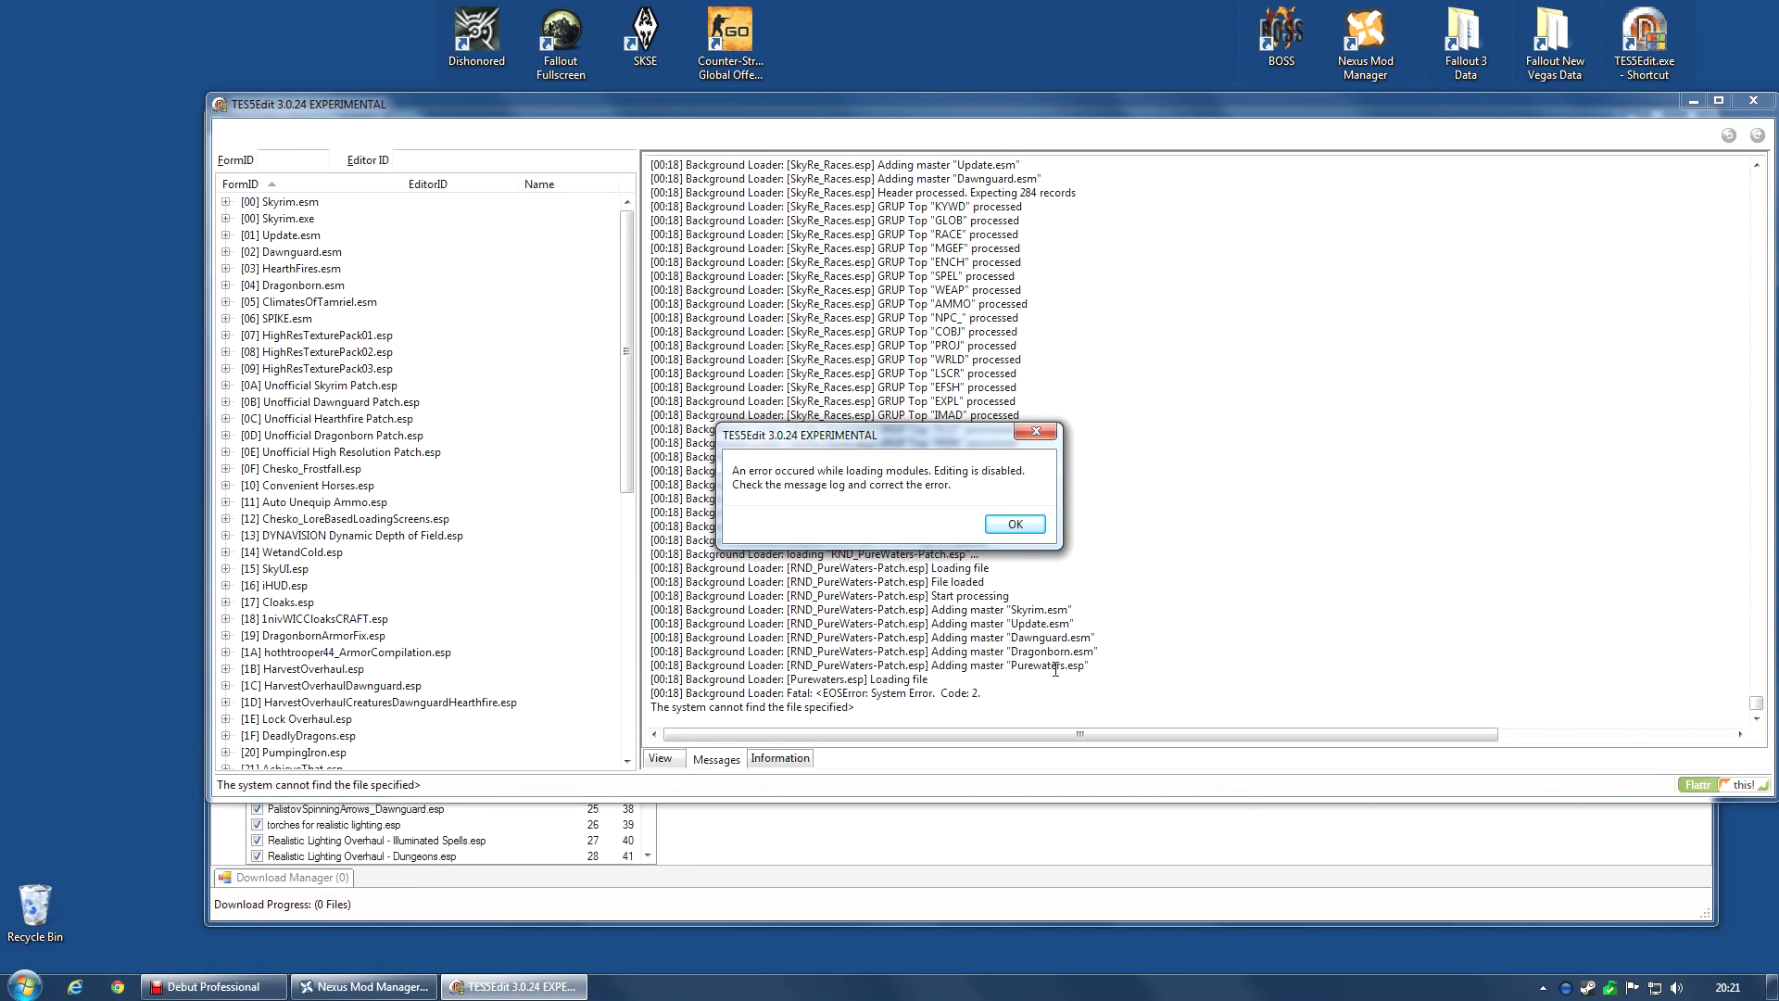
{"action": "left_click", "coordinate": [995, 523]}
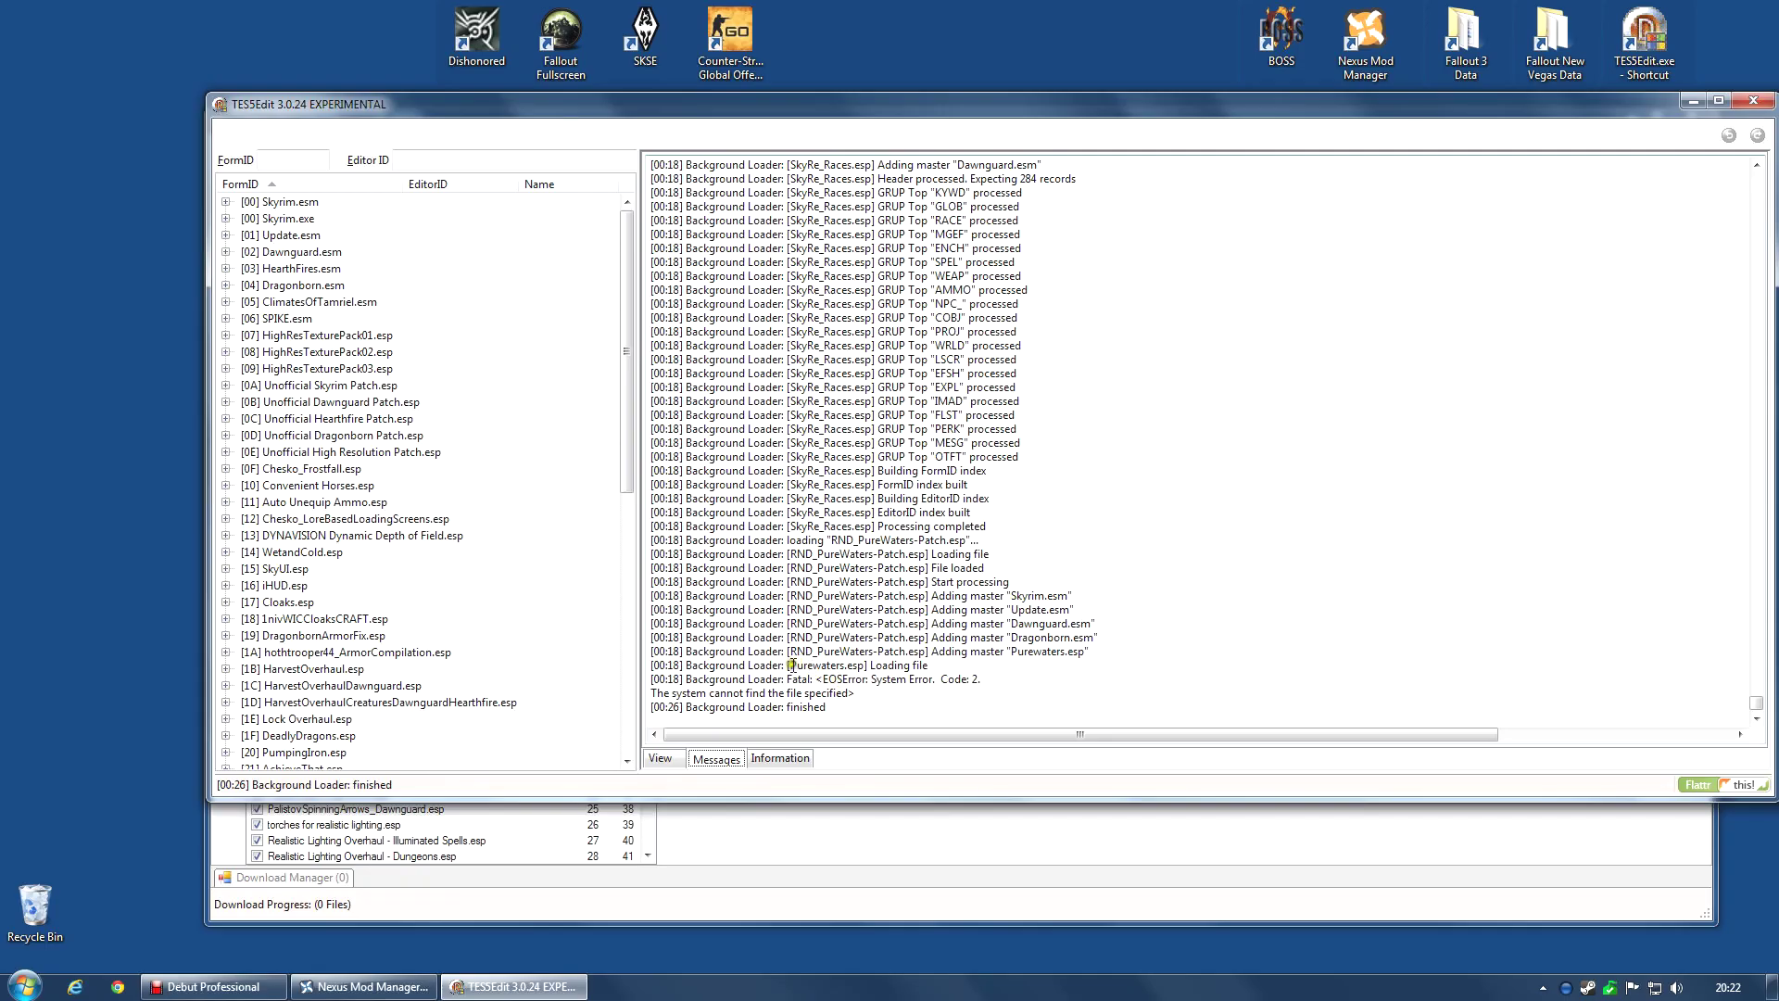
Examine the end of the TES5Edit message log and the loaded plugin list to identify which plugin and master stopped the loading.
{"action": "left_click_drag", "start_coordinate": [790, 665], "coordinate": [655, 690]}
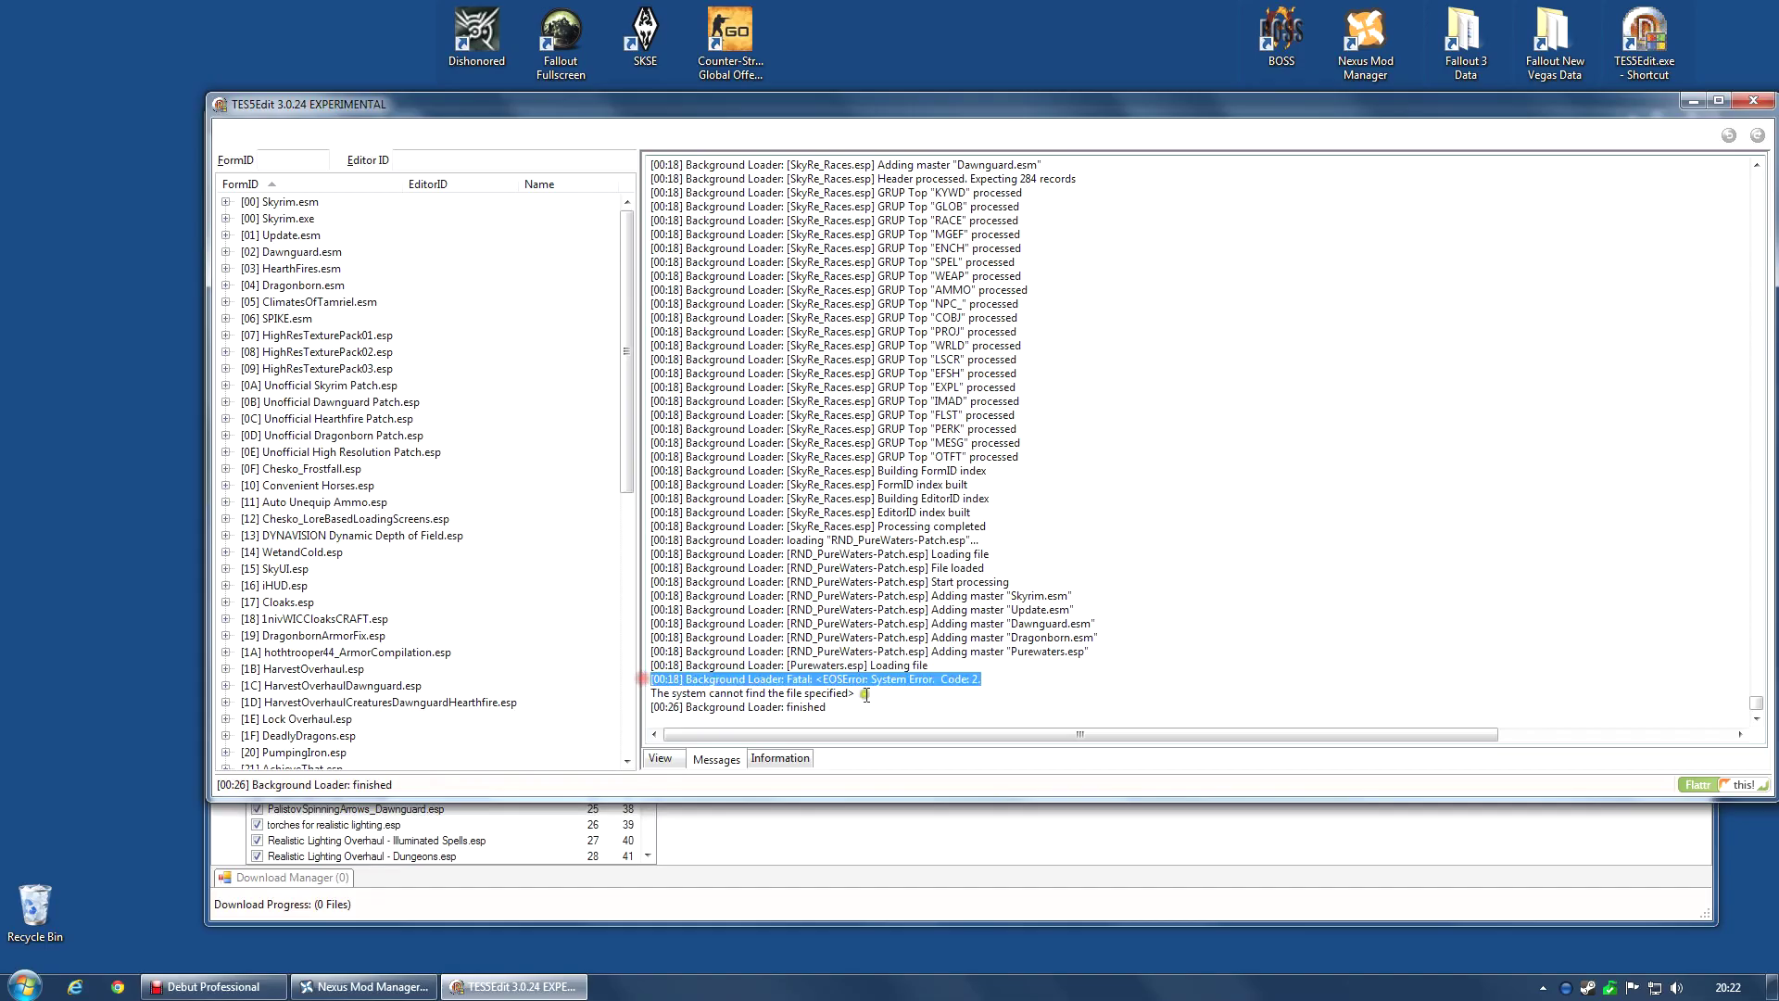
{"action": "left_click_drag", "start_coordinate": [828, 706], "coordinate": [646, 543]}
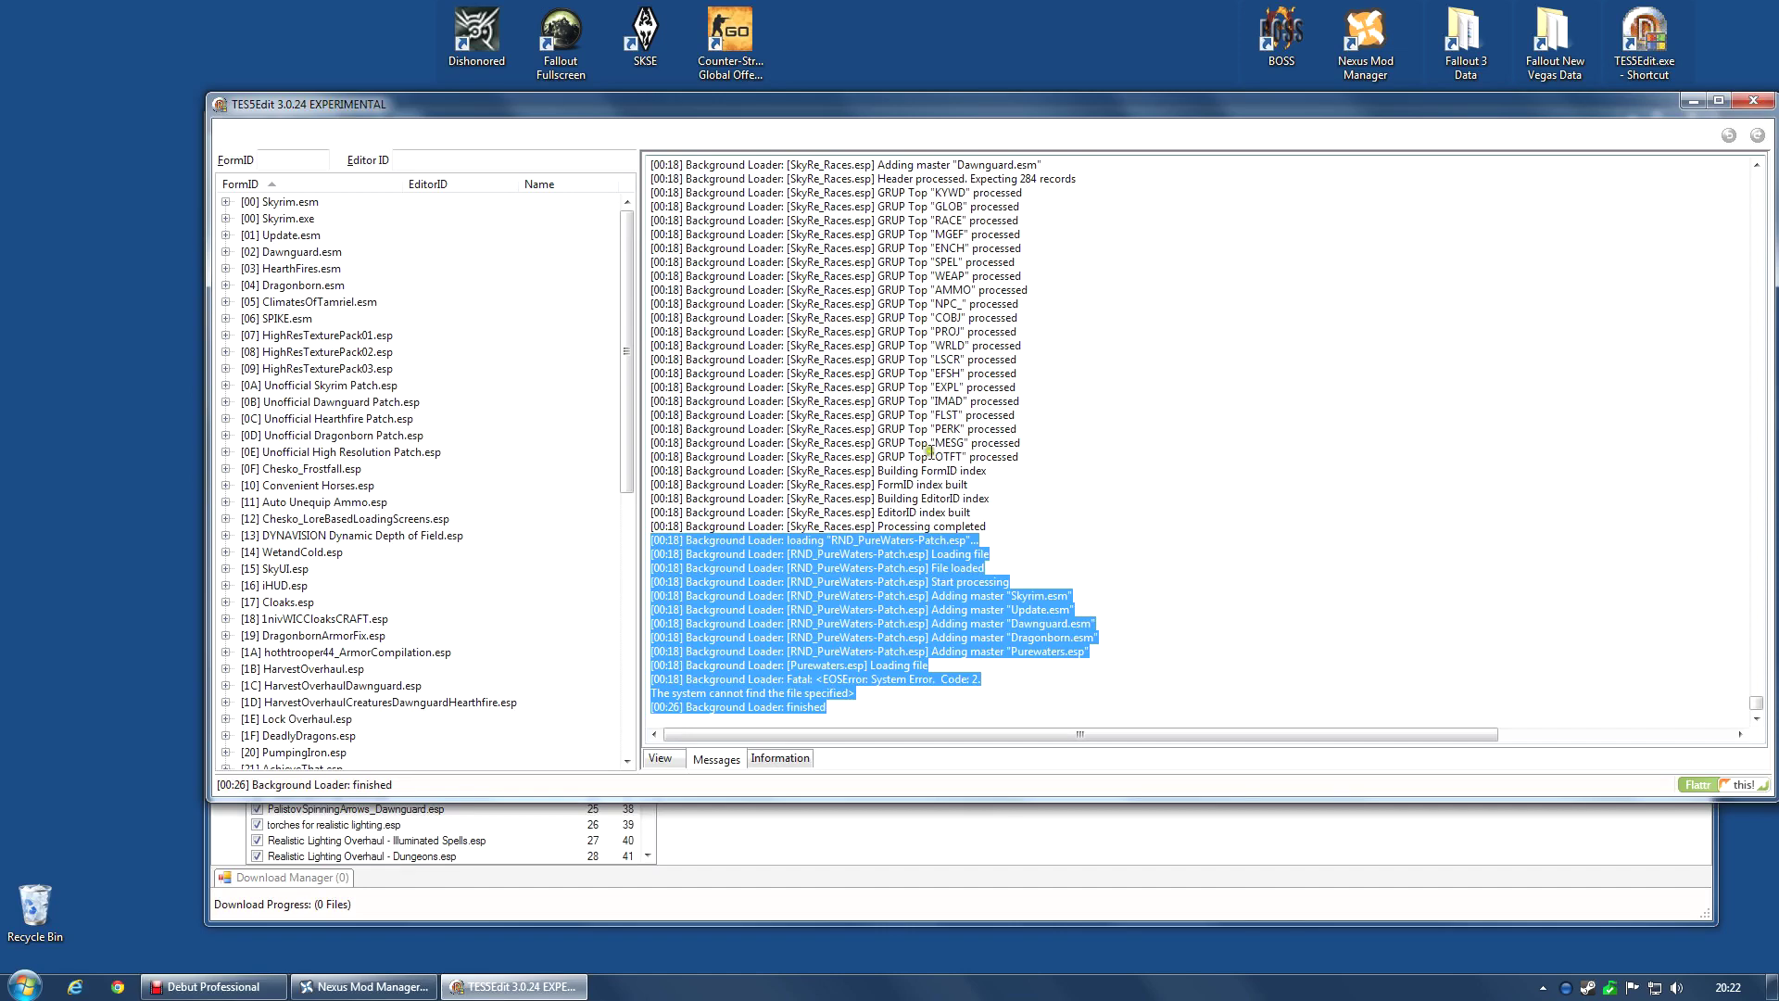
{"action": "scroll", "coordinate": [1059, 520], "scroll_direction": "down", "scroll_amount": 1}
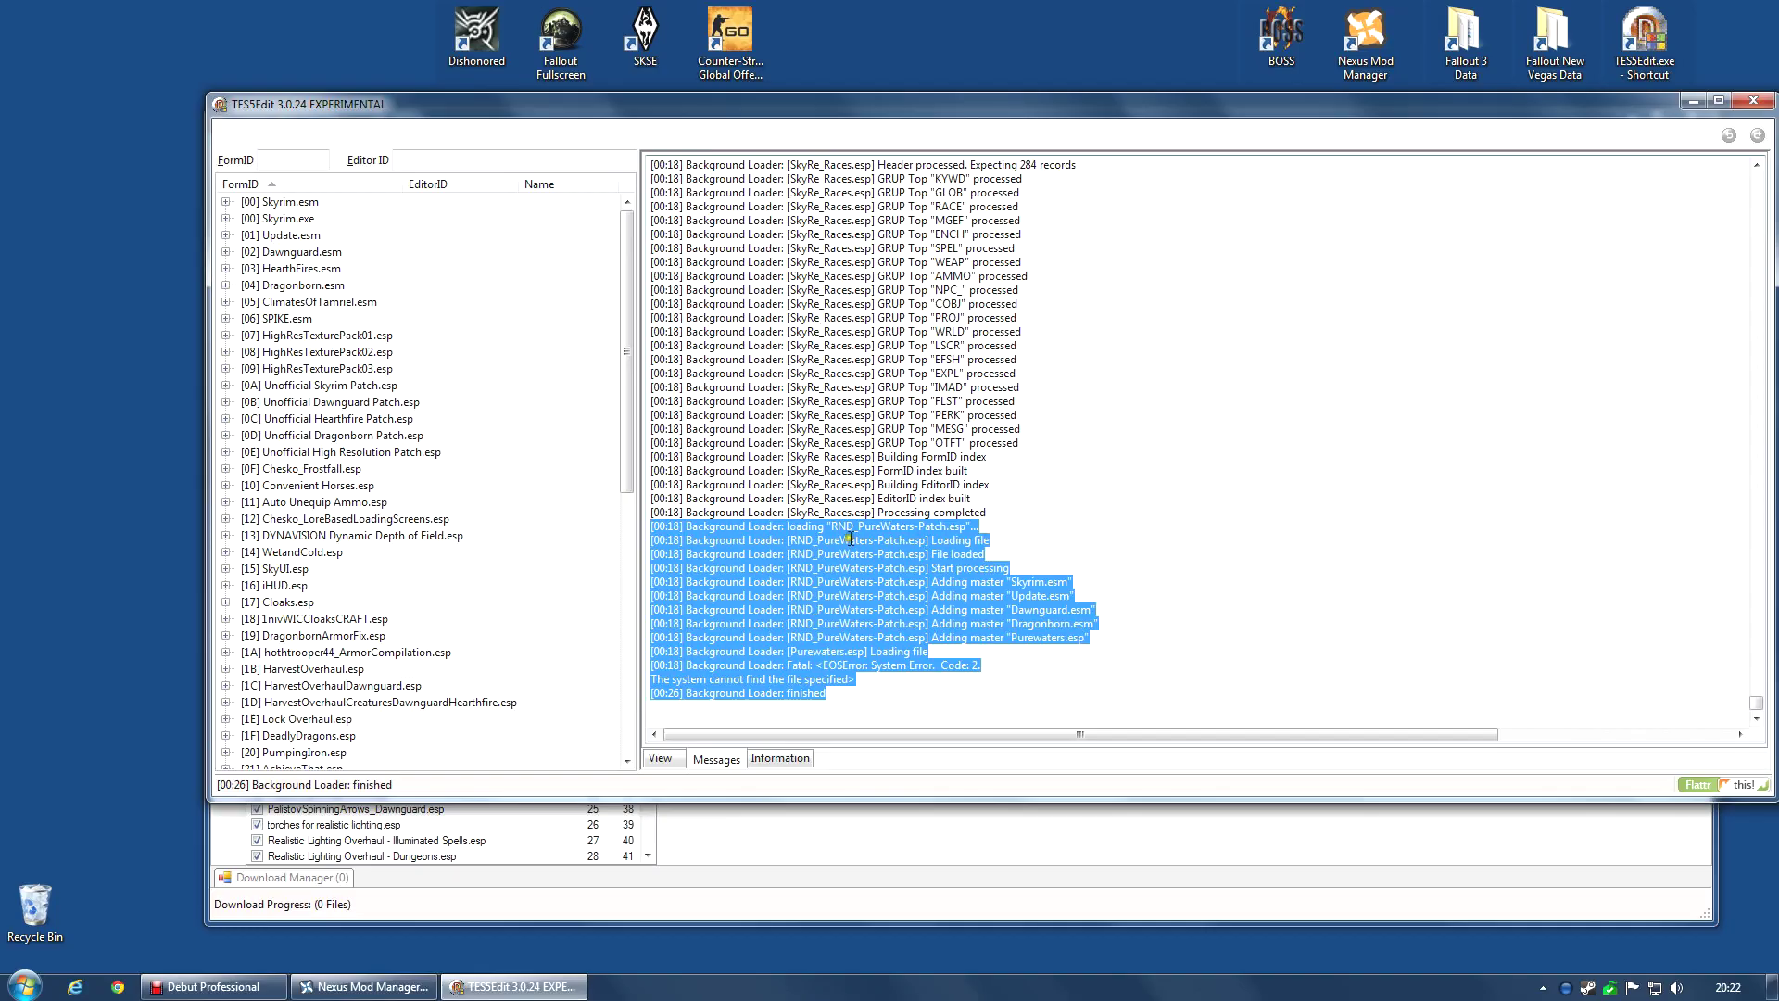
{"action": "left_click_drag", "start_coordinate": [833, 530], "coordinate": [604, 519]}
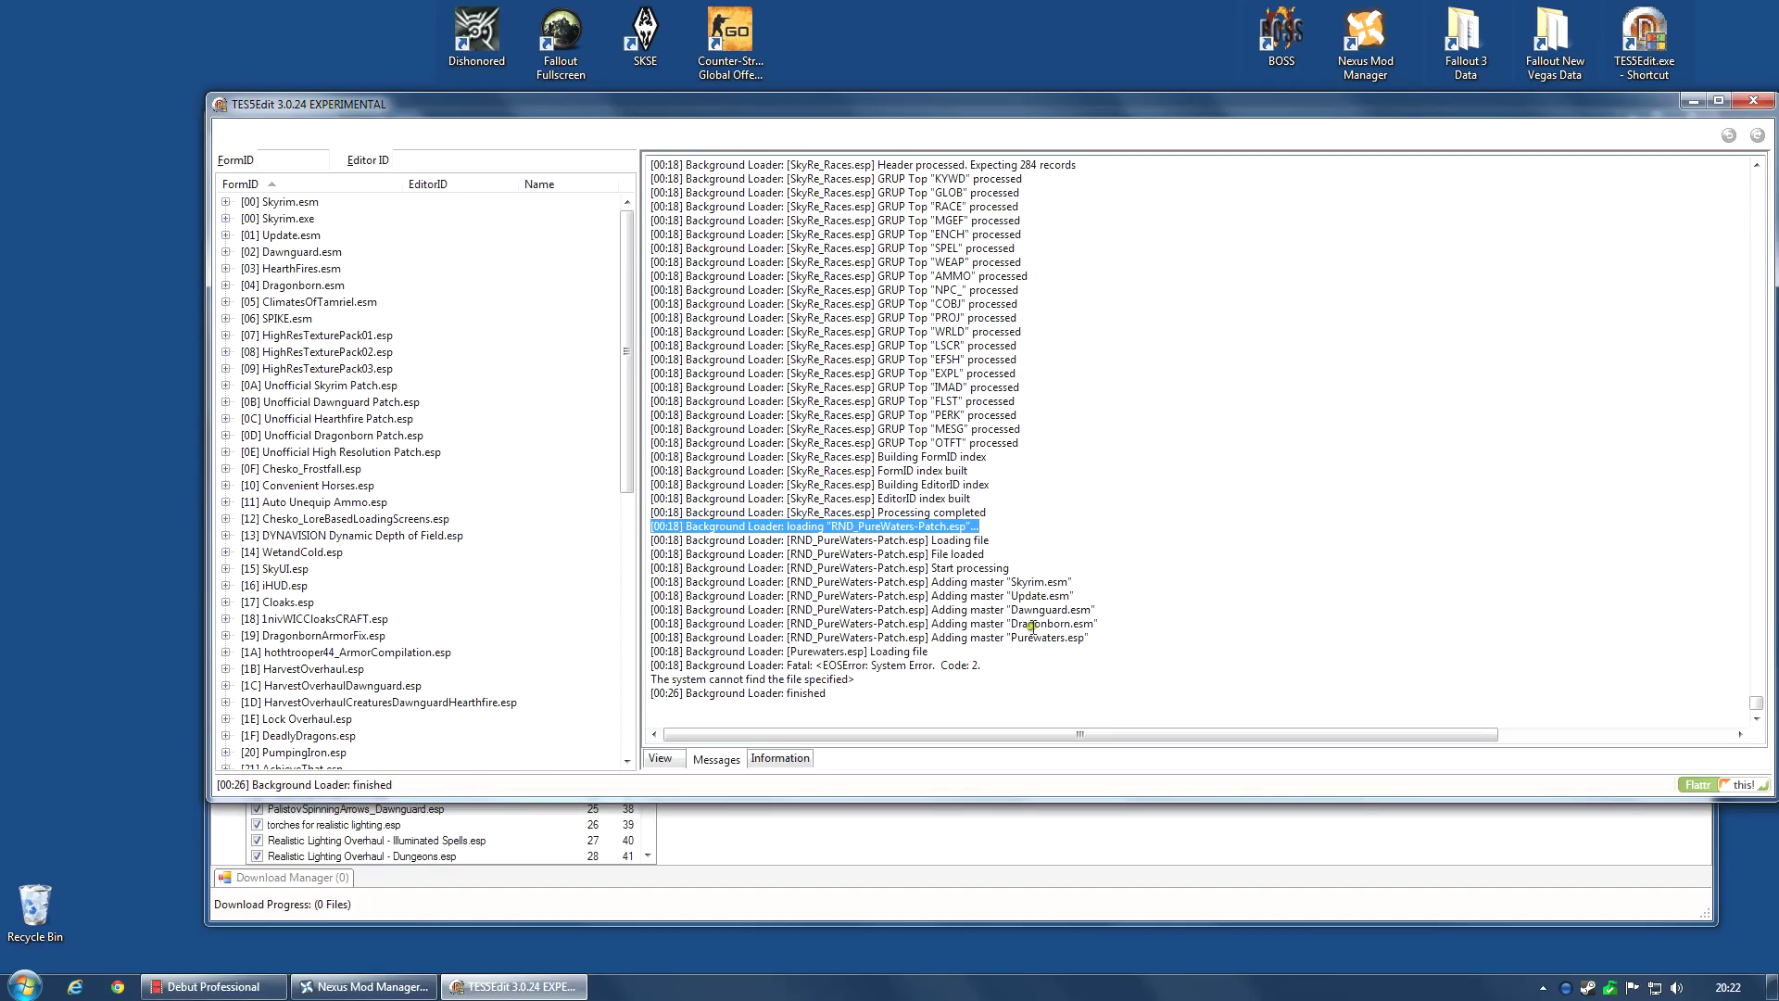
{"action": "left_click_drag", "start_coordinate": [1095, 637], "coordinate": [651, 638]}
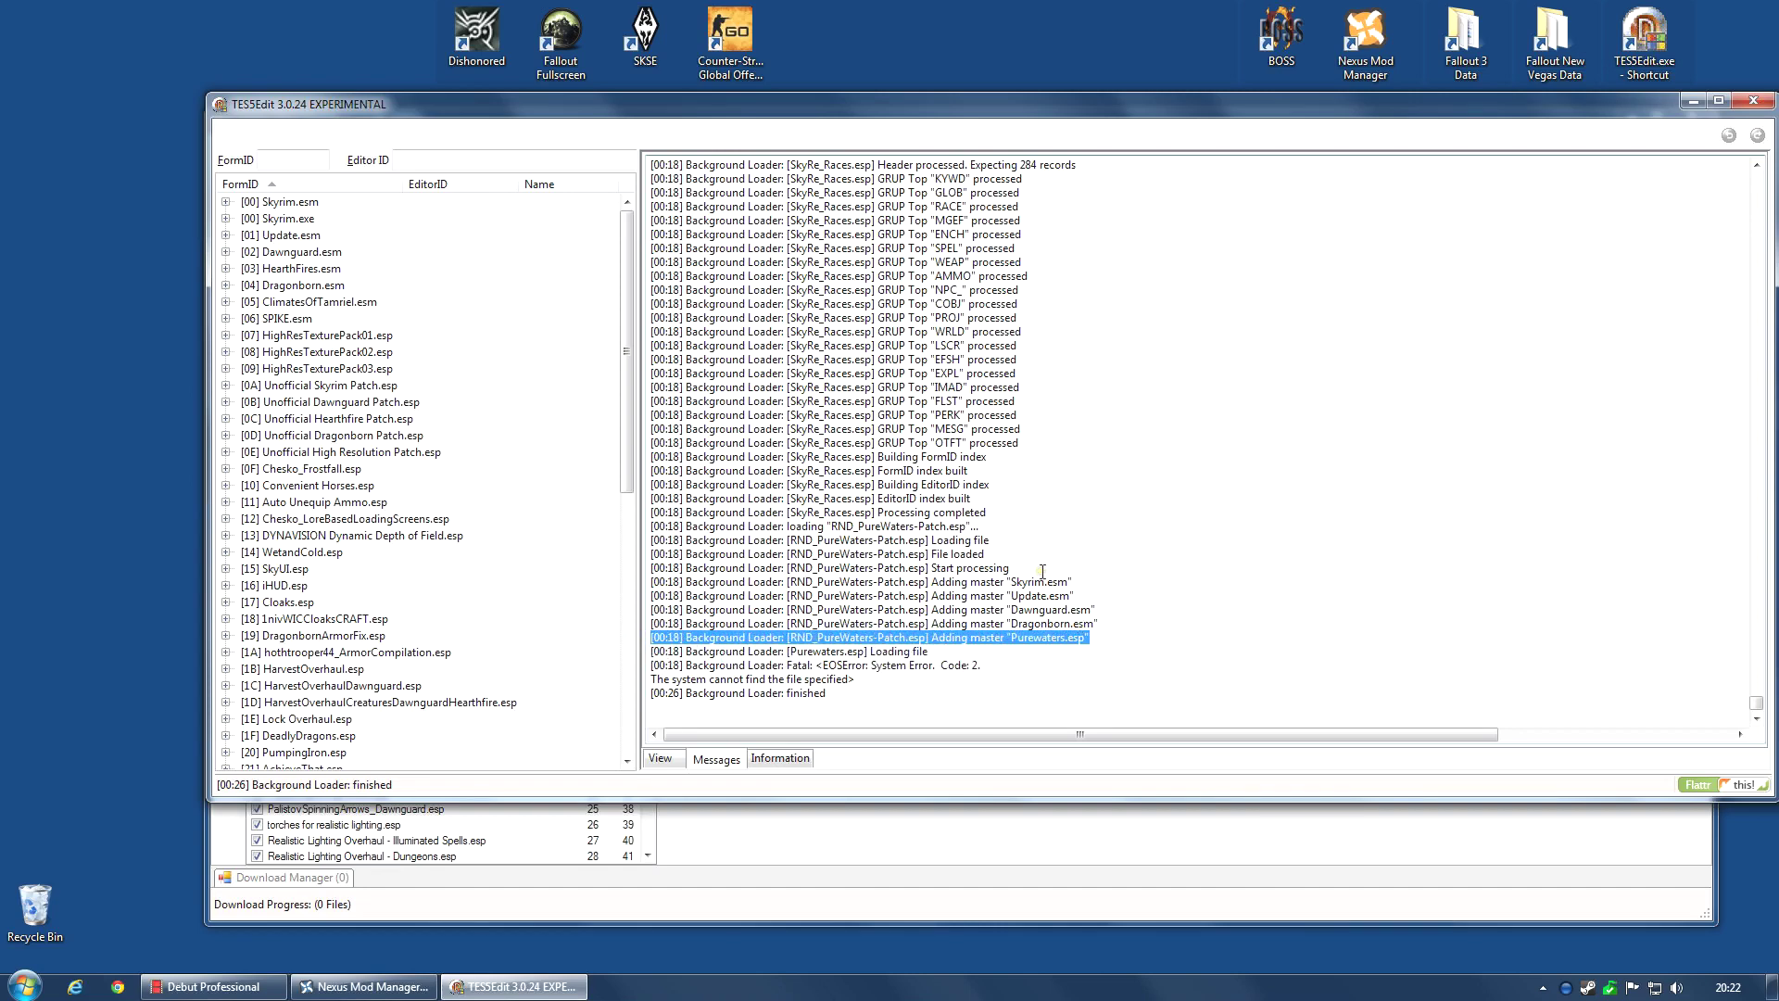
{"action": "left_click", "coordinate": [629, 622]}
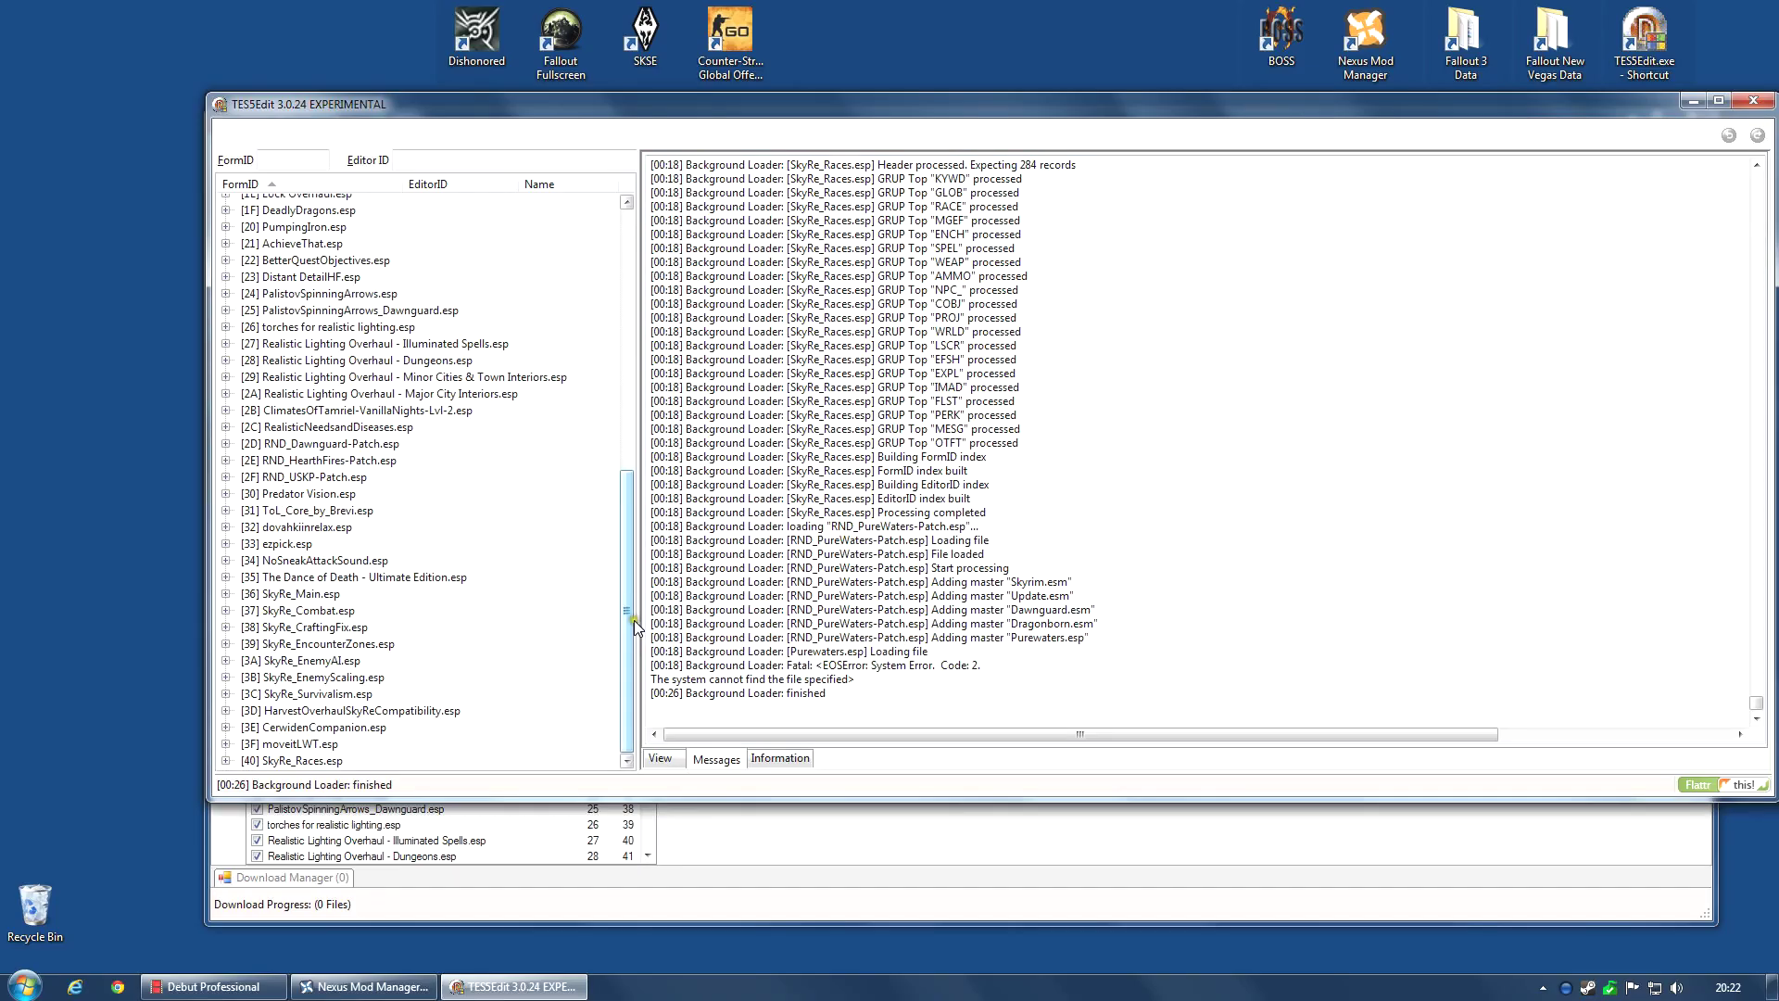
Minimize TES5Edit and disable RND_PureWaters-Patch.esp in the Nexus Mod Manager plugin list.
{"action": "left_click", "coordinate": [1693, 100]}
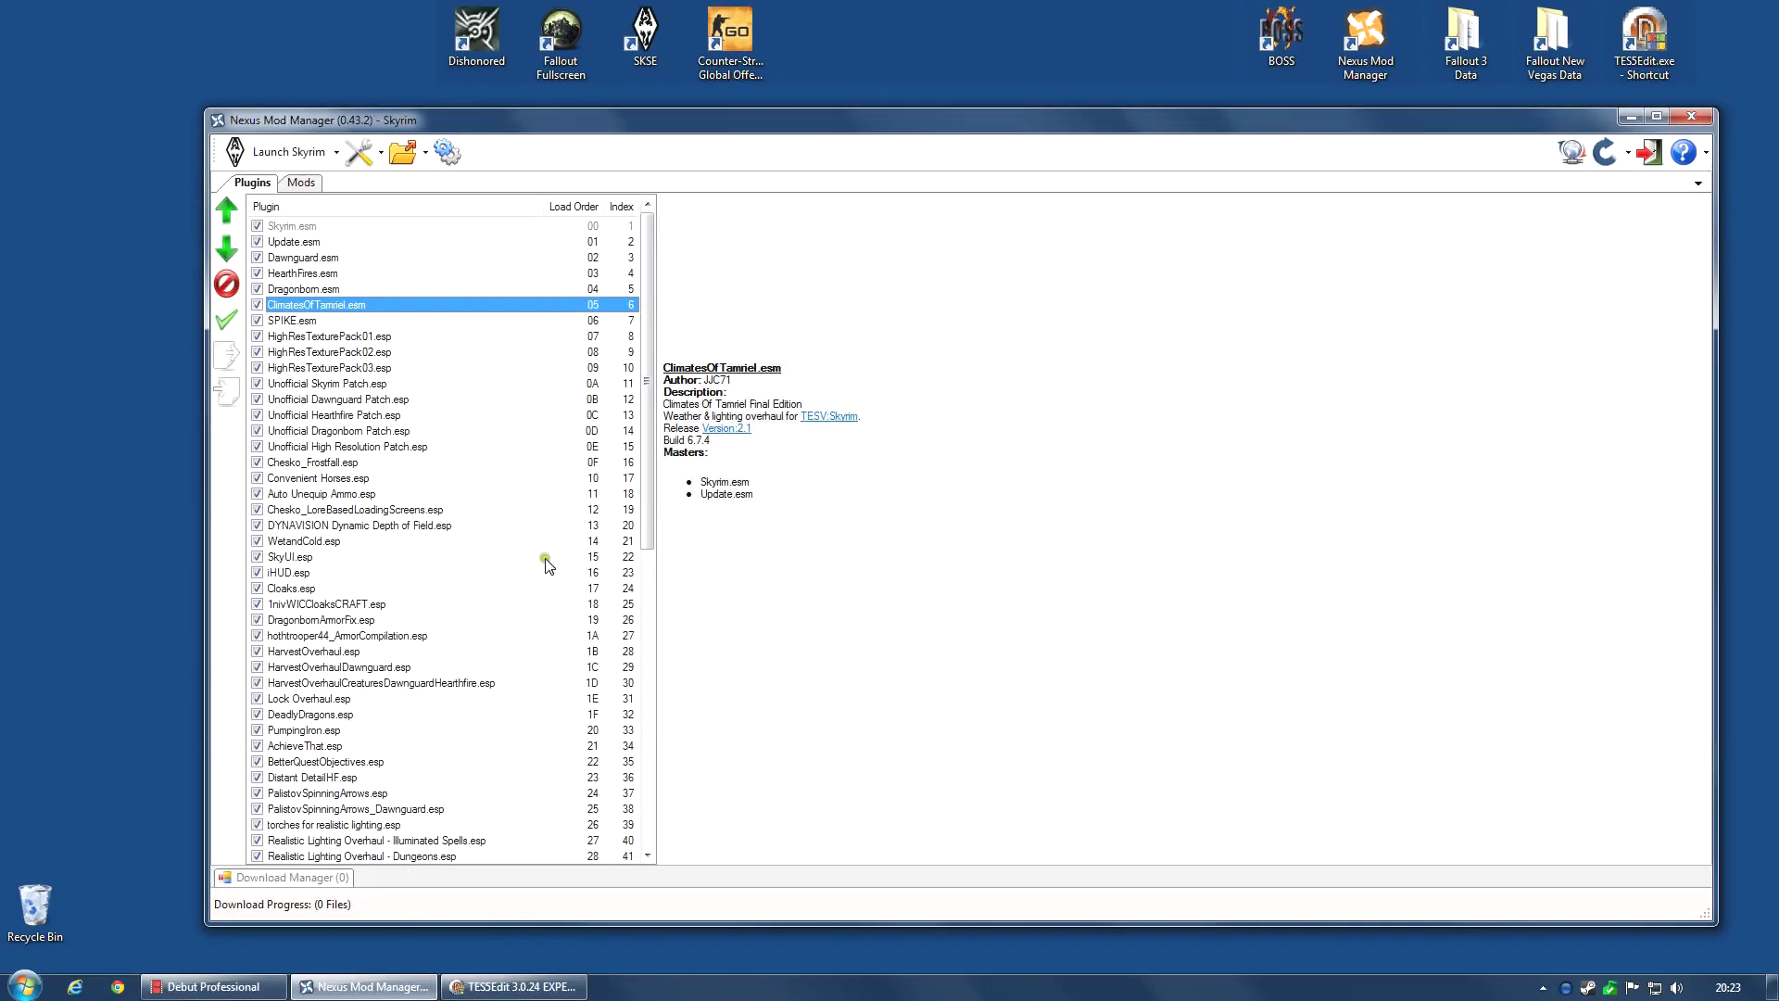
{"action": "left_click_drag", "start_coordinate": [652, 521], "coordinate": [655, 730]}
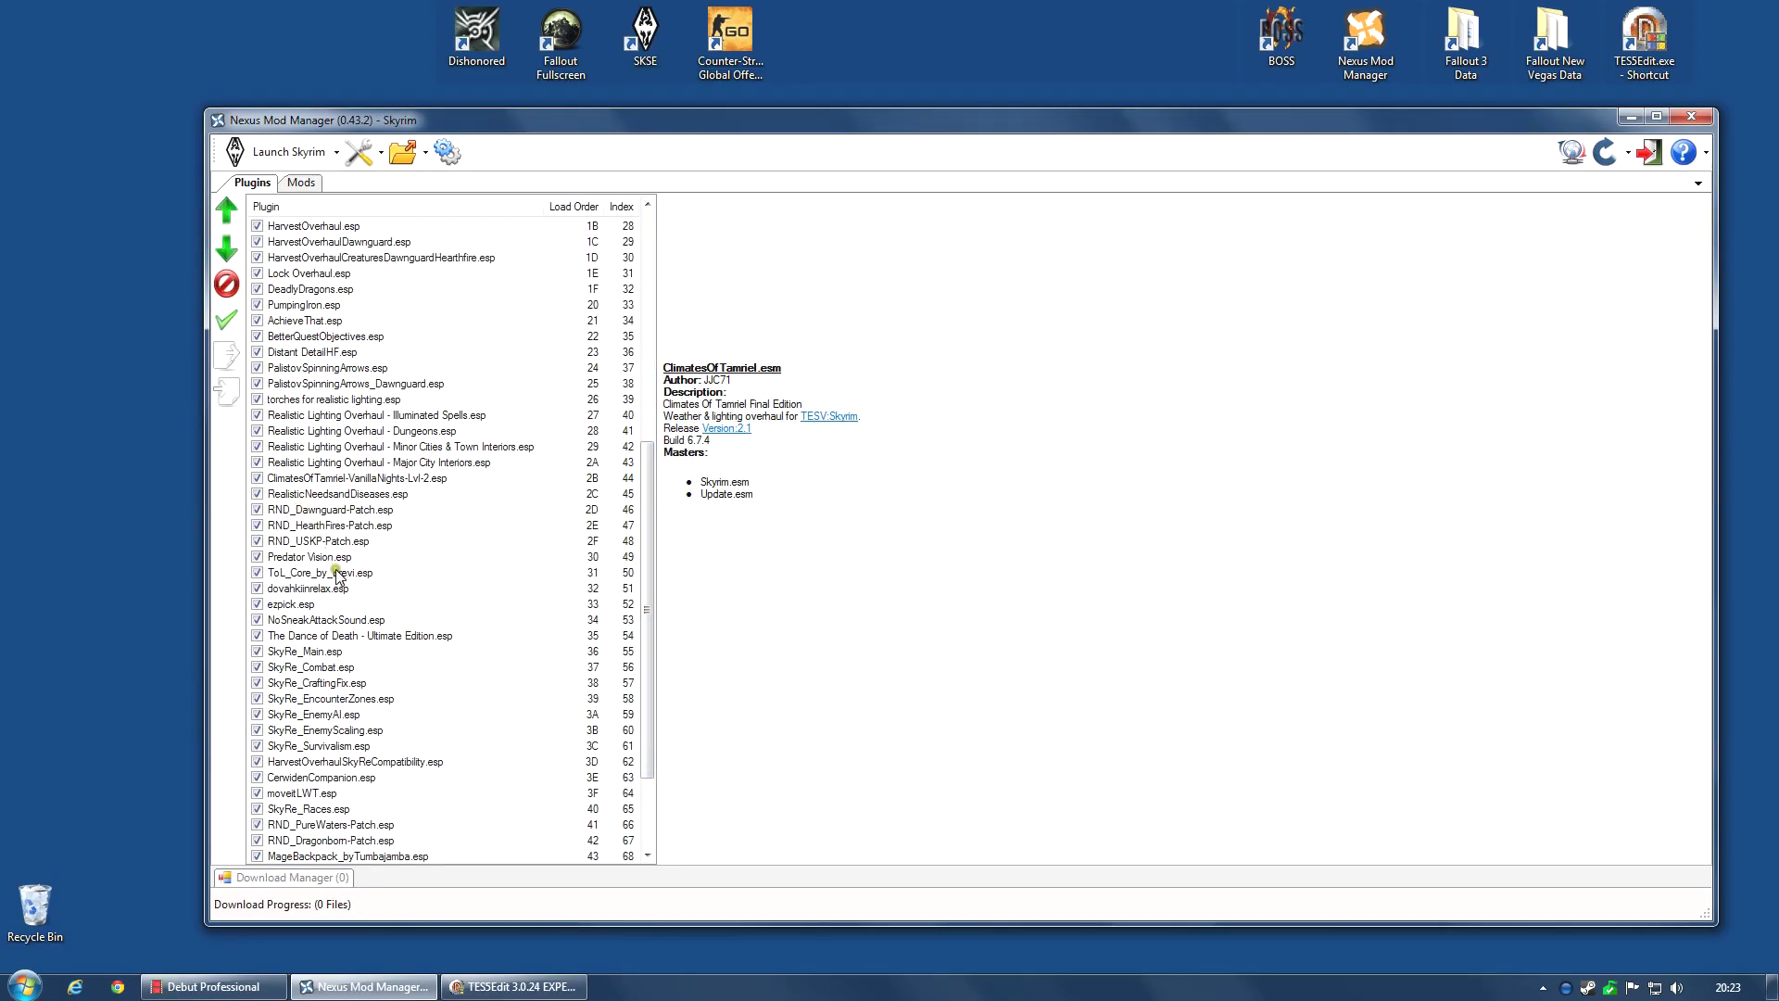
{"action": "scroll", "coordinate": [369, 635], "scroll_direction": "down", "scroll_amount": 3}
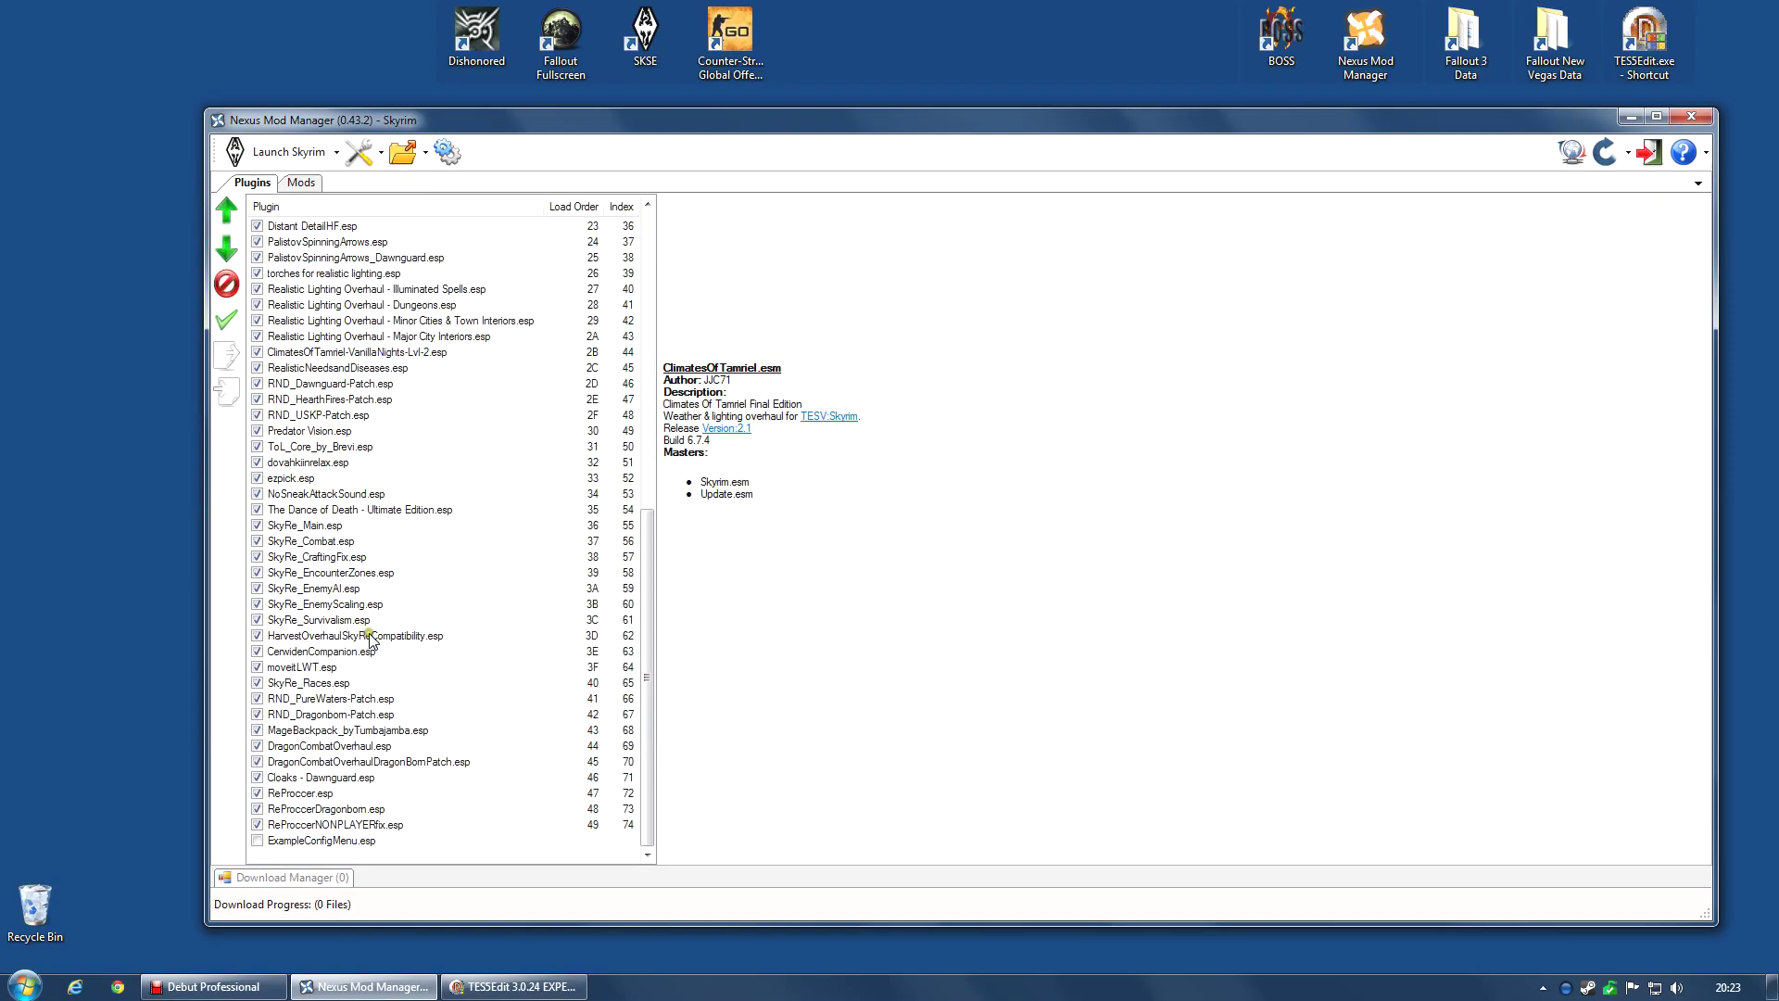
{"action": "left_click", "coordinate": [330, 700]}
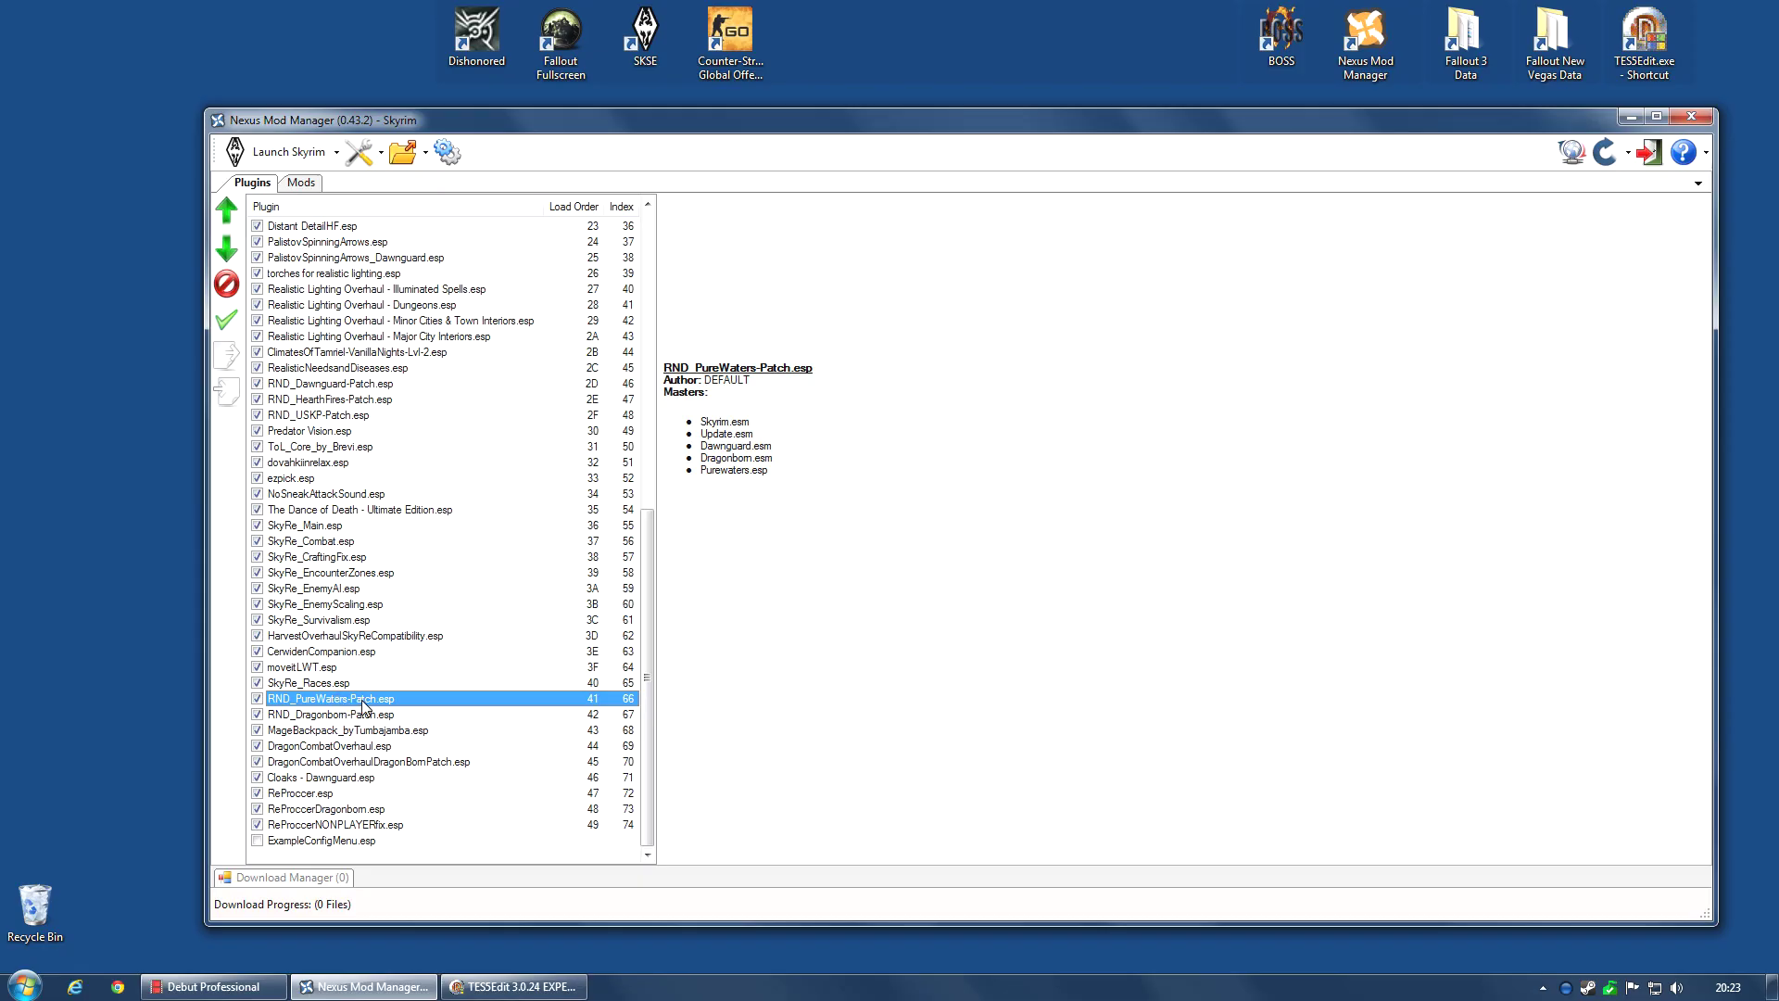
{"action": "left_click", "coordinate": [257, 699]}
Relaunch Skyrim through the SKSE shortcut to test the corrected load order.
{"action": "double_click", "coordinate": [627, 53]}
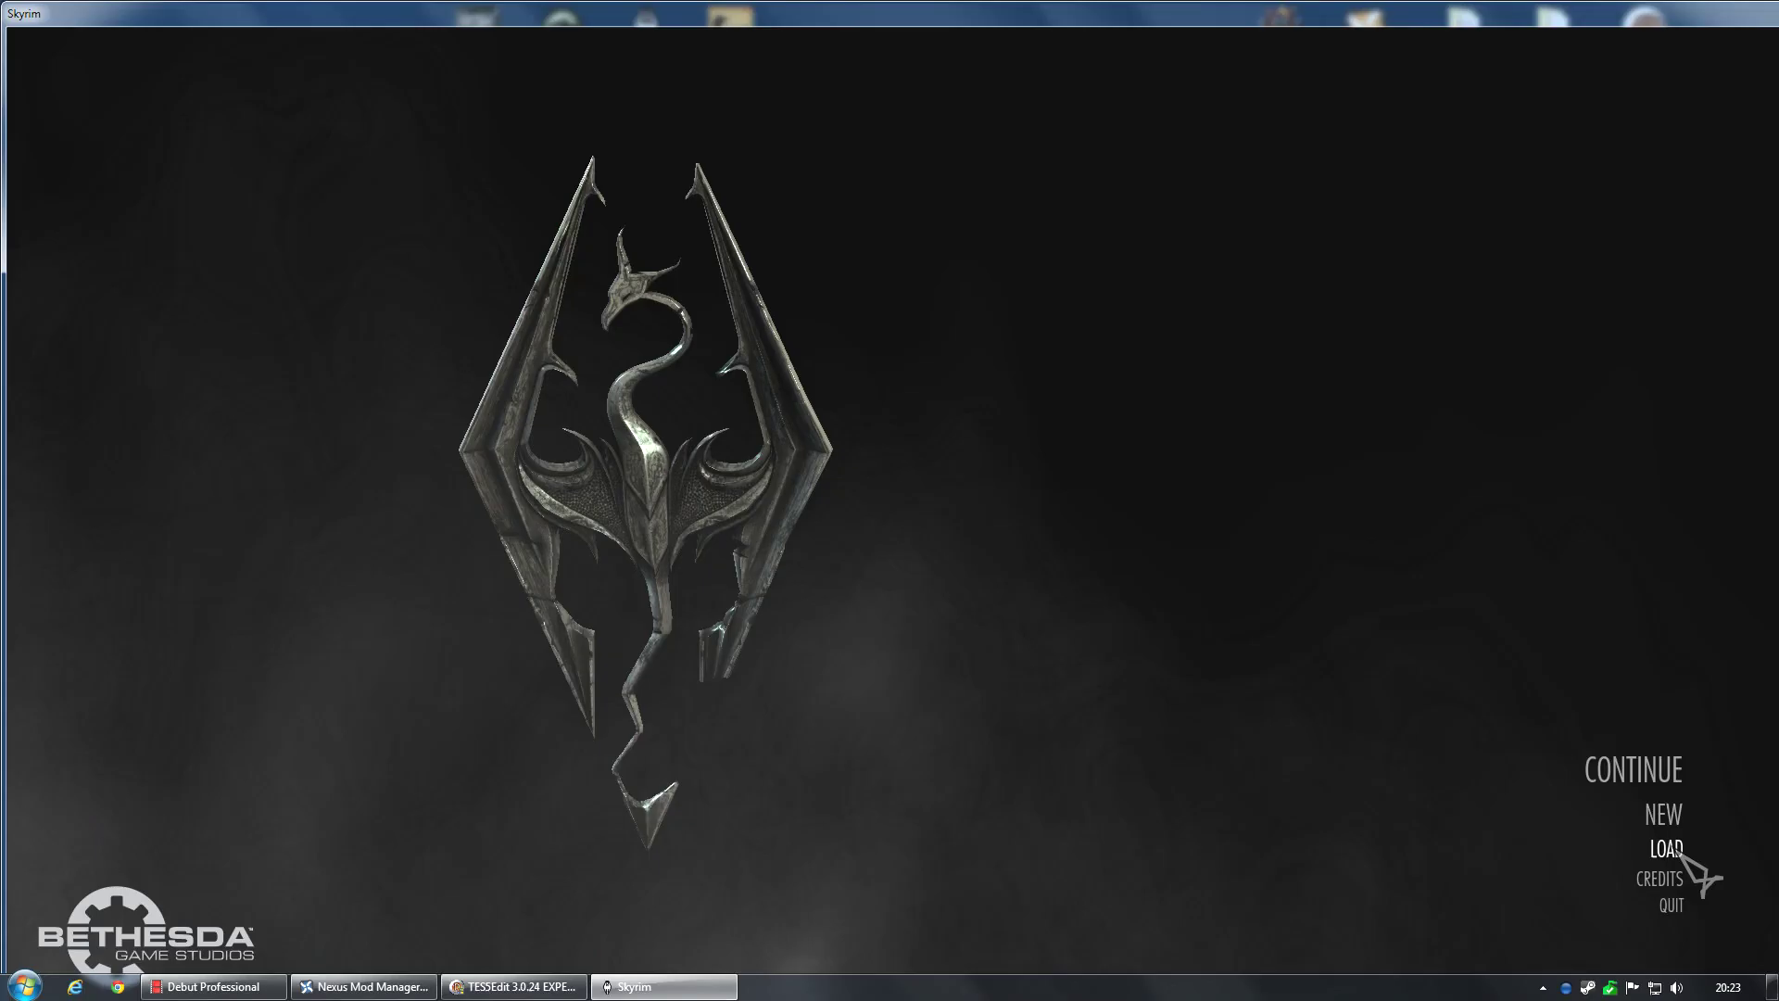
Quit Skyrim to the desktop, confirming the exit, and return to Nexus Mod Manager.
{"action": "left_click", "coordinate": [1673, 906]}
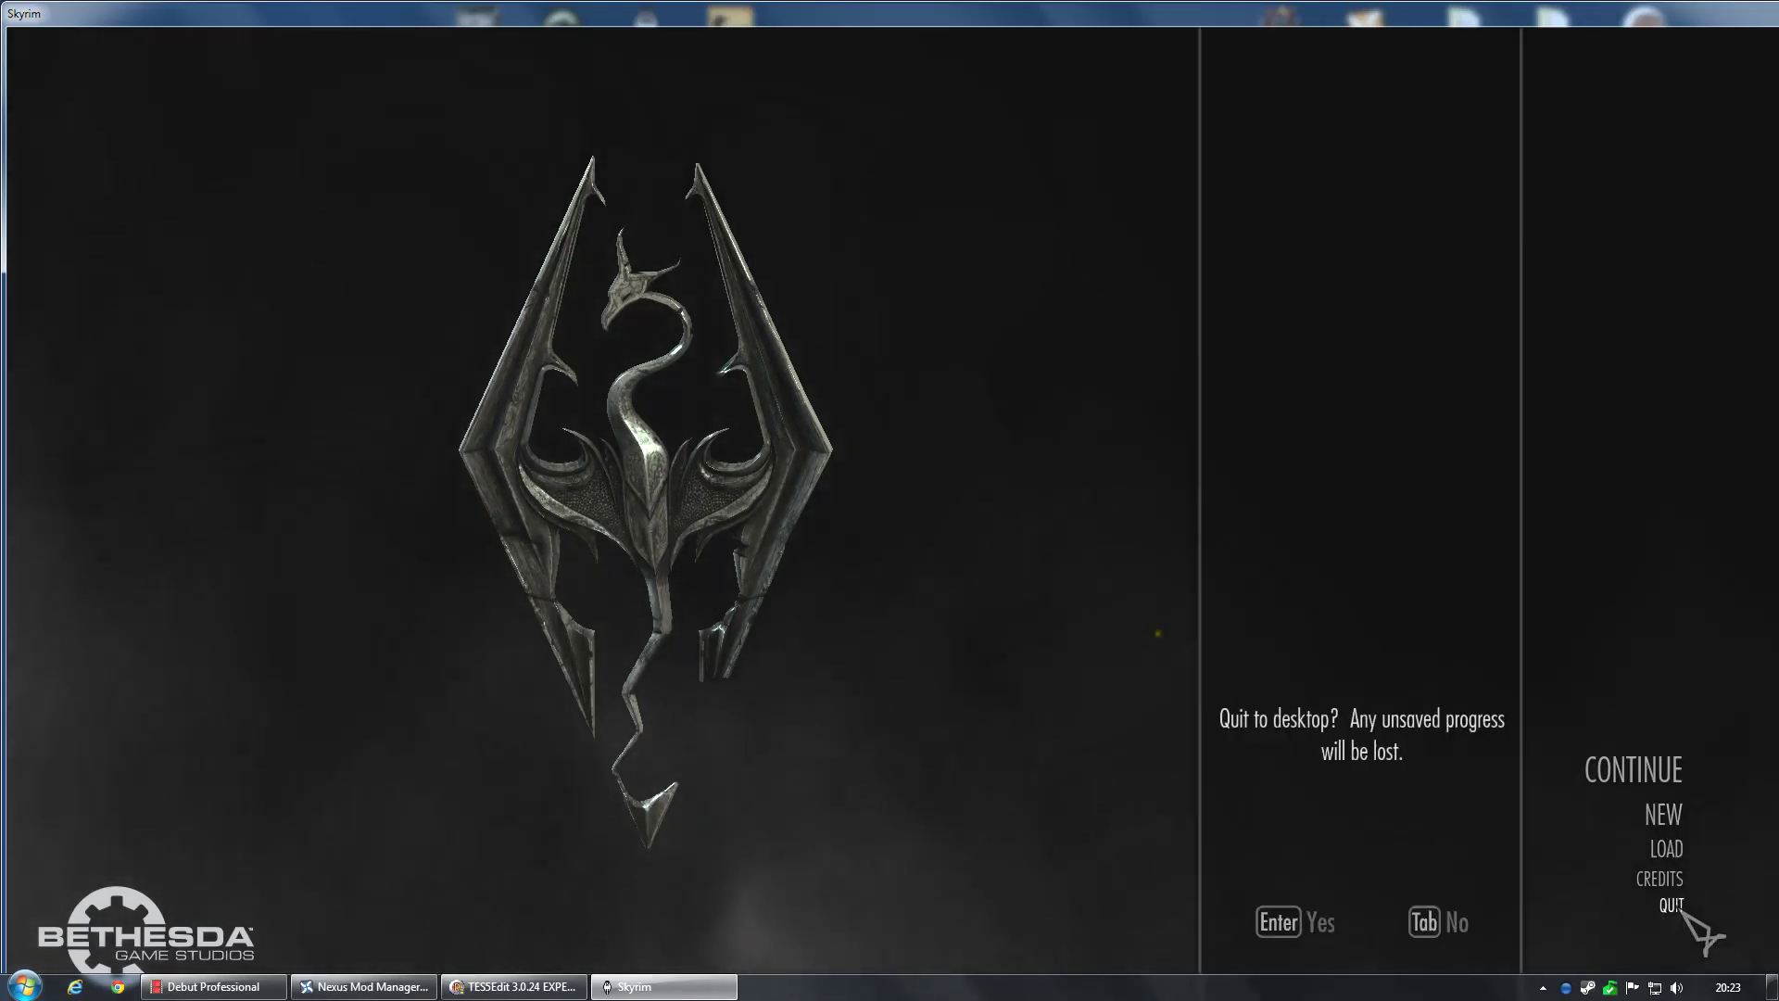
{"action": "left_click", "coordinate": [1240, 921]}
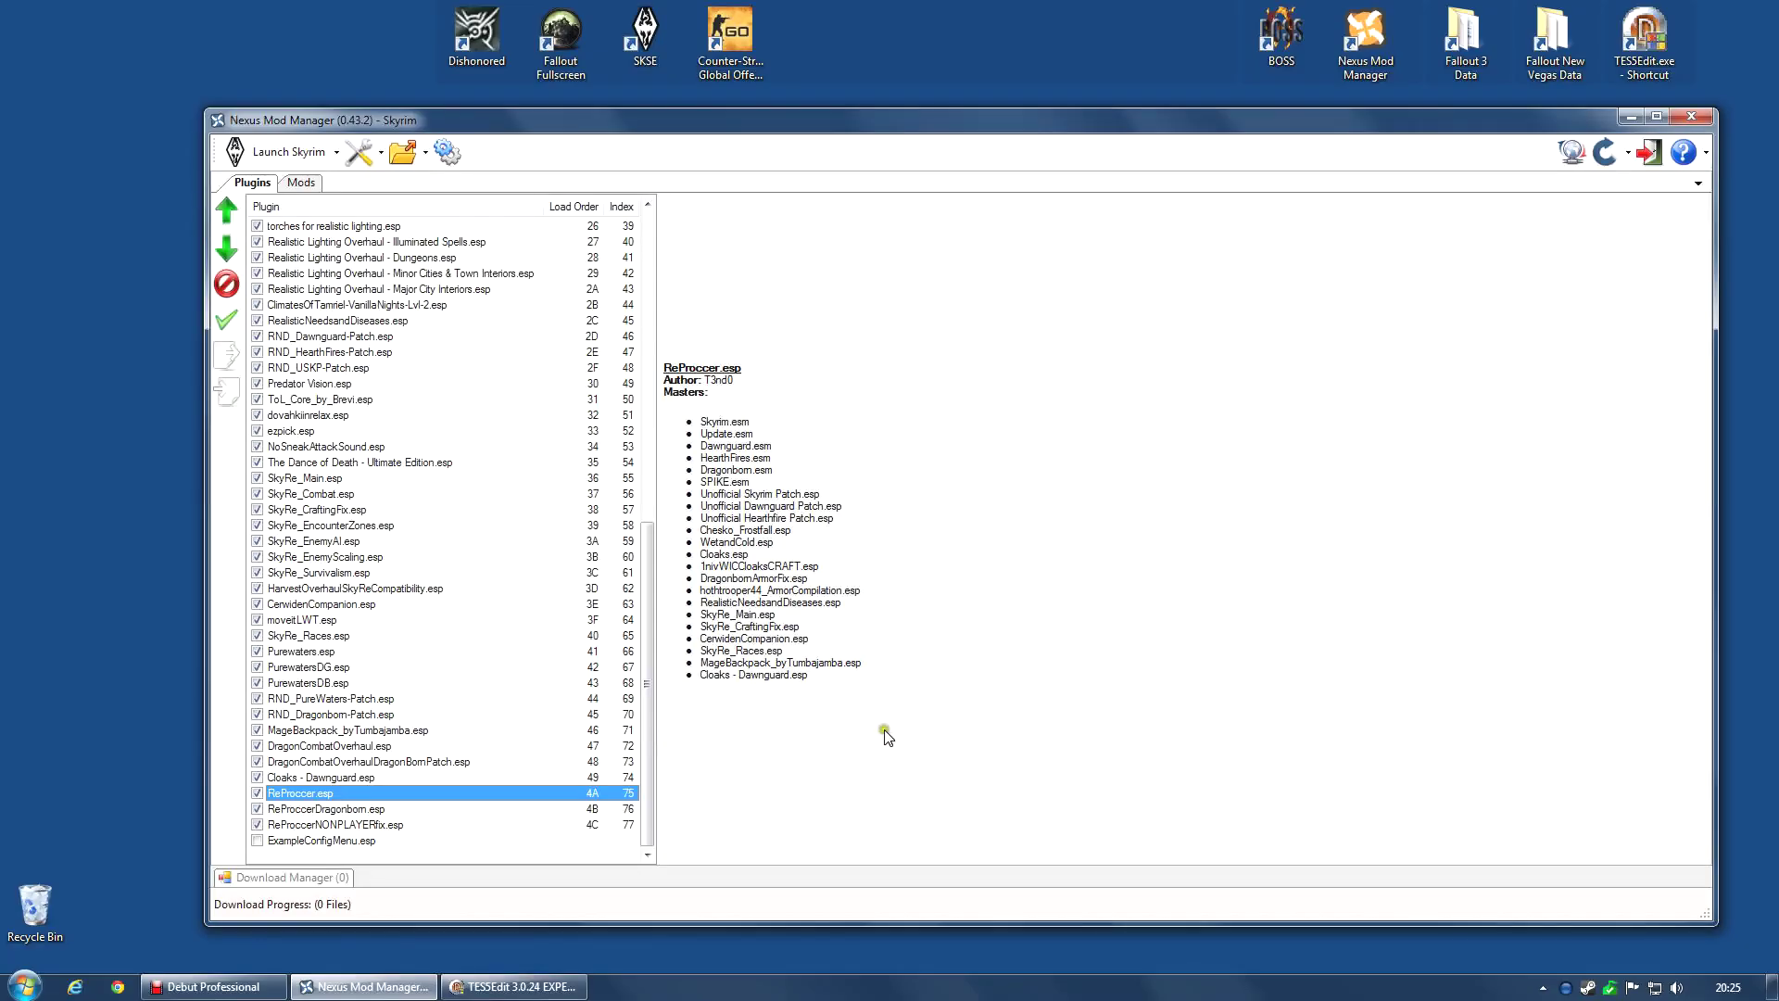
{"action": "left_click", "coordinate": [1180, 733]}
Deactivate the Mage Backpack by Tumbajamba mod in the list of installed mods and dismiss the resulting message.
{"action": "left_click", "coordinate": [304, 184]}
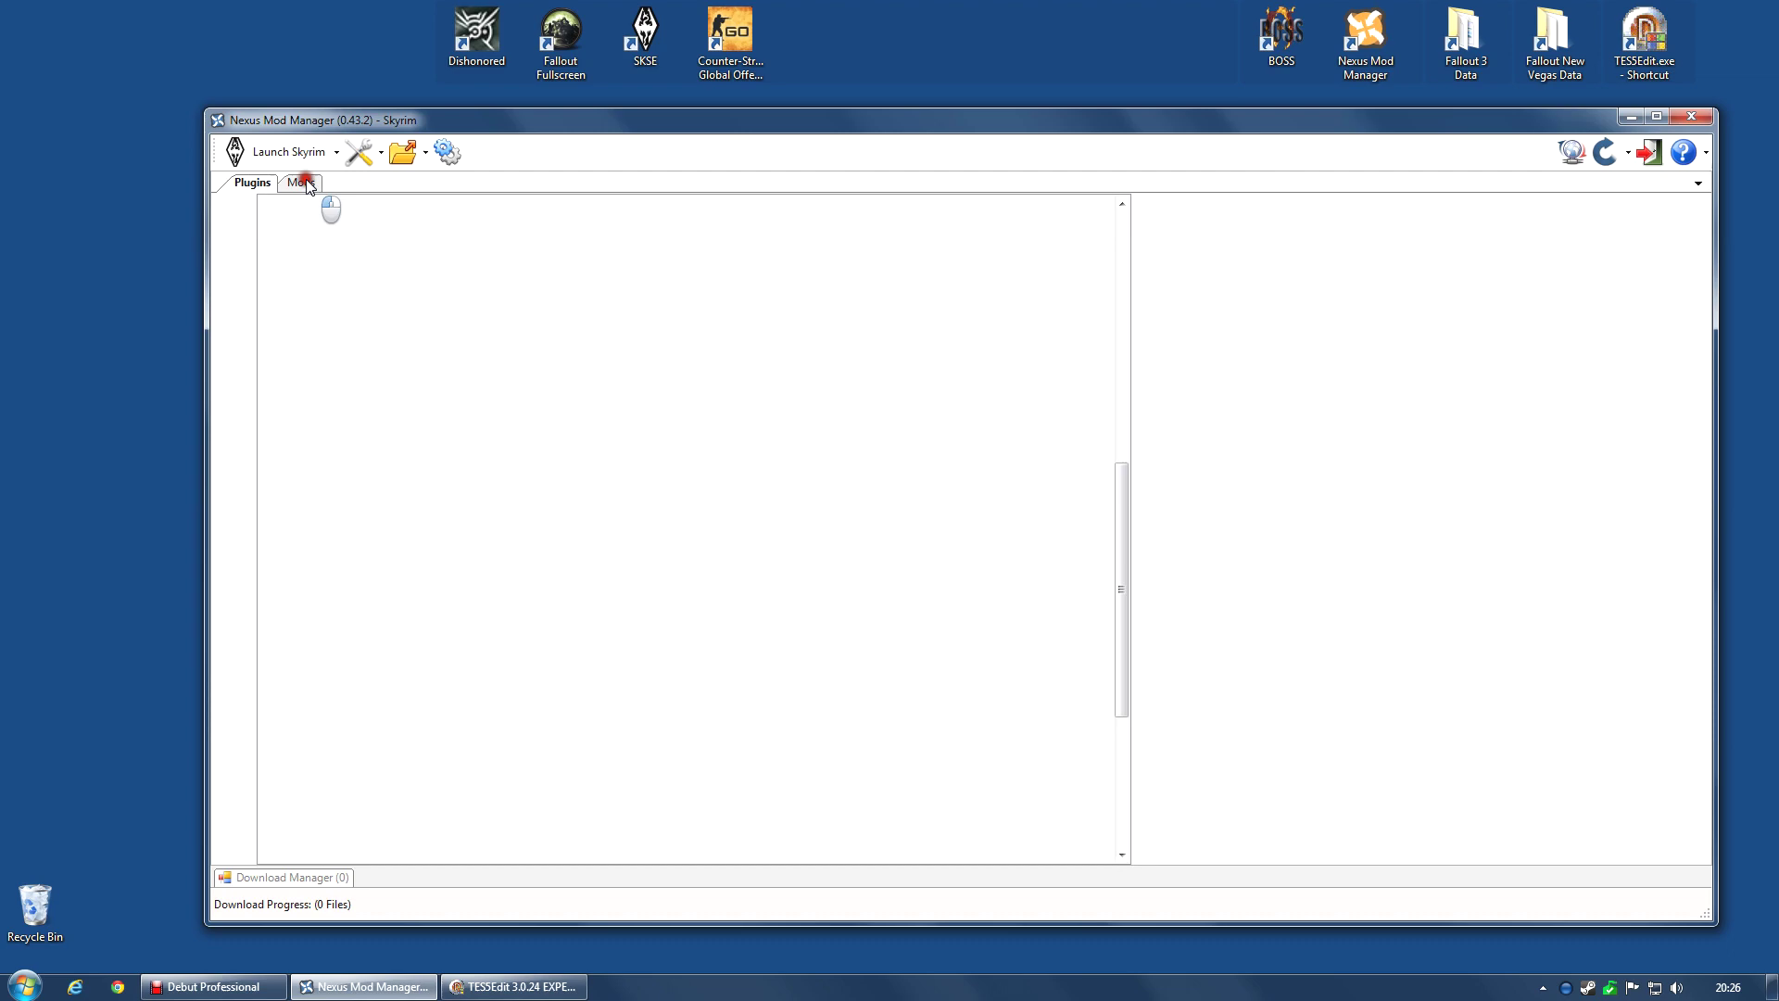
{"action": "scroll", "coordinate": [374, 596], "scroll_direction": "down", "scroll_amount": 2}
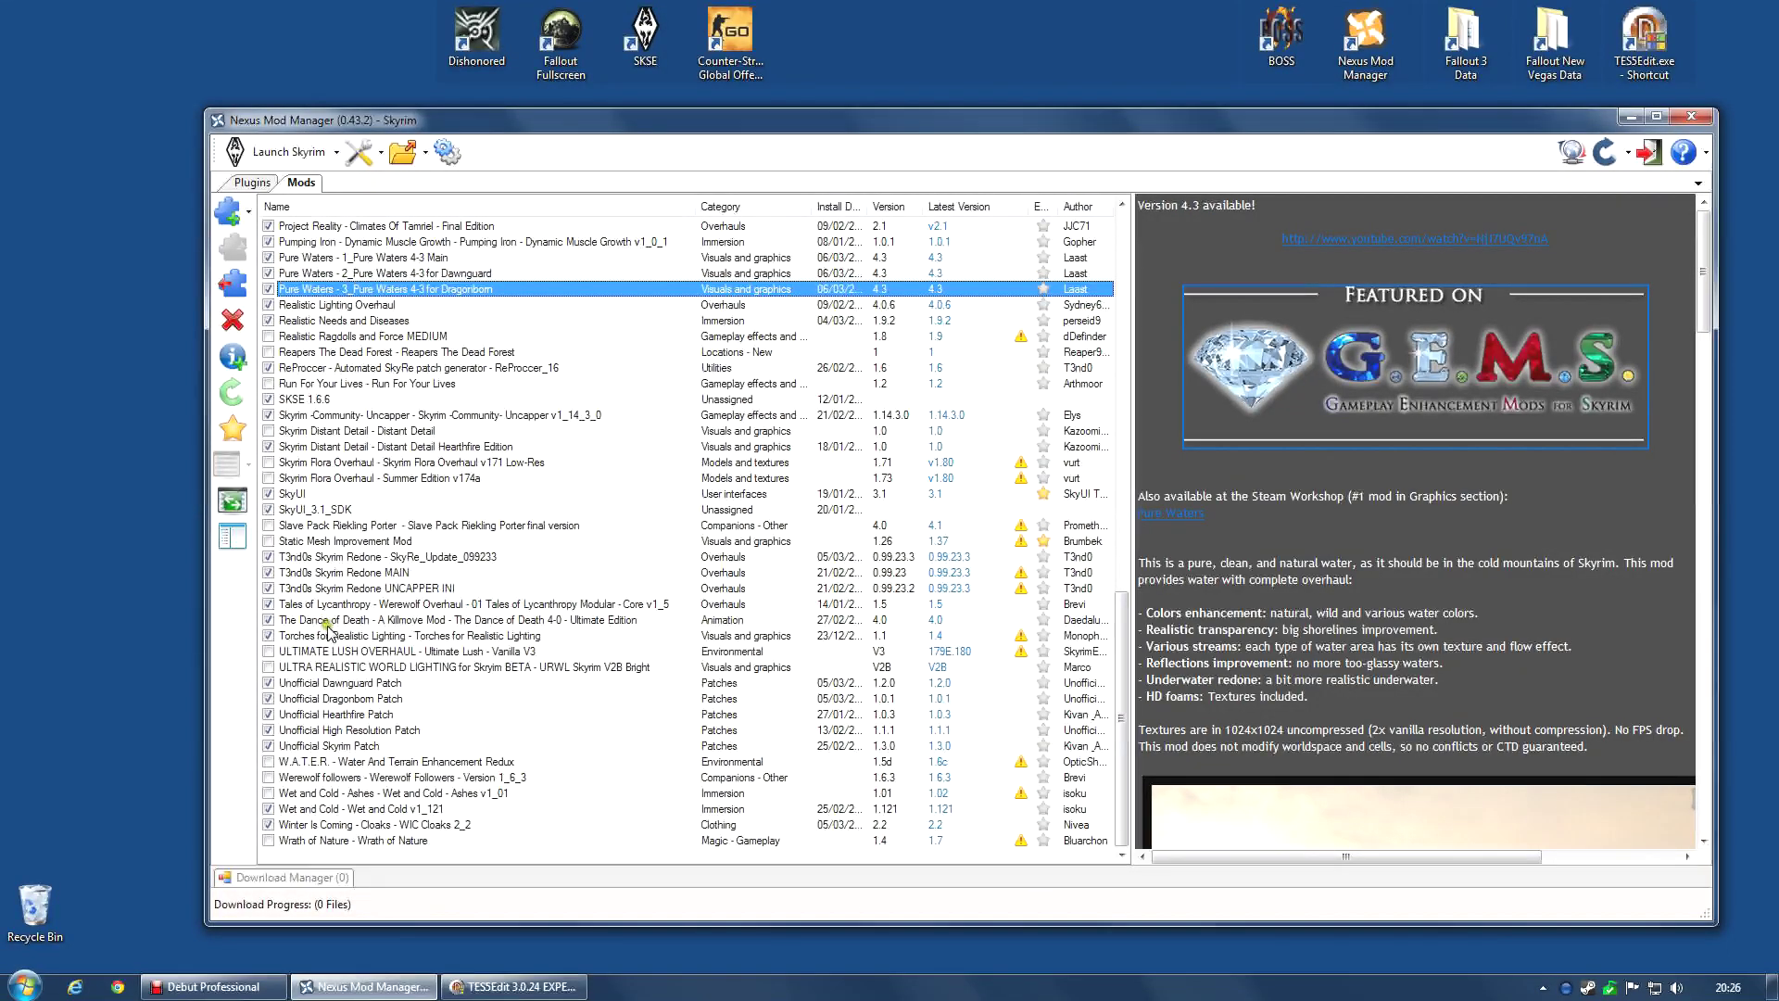
{"action": "scroll", "coordinate": [326, 612], "scroll_direction": "up", "scroll_amount": 7}
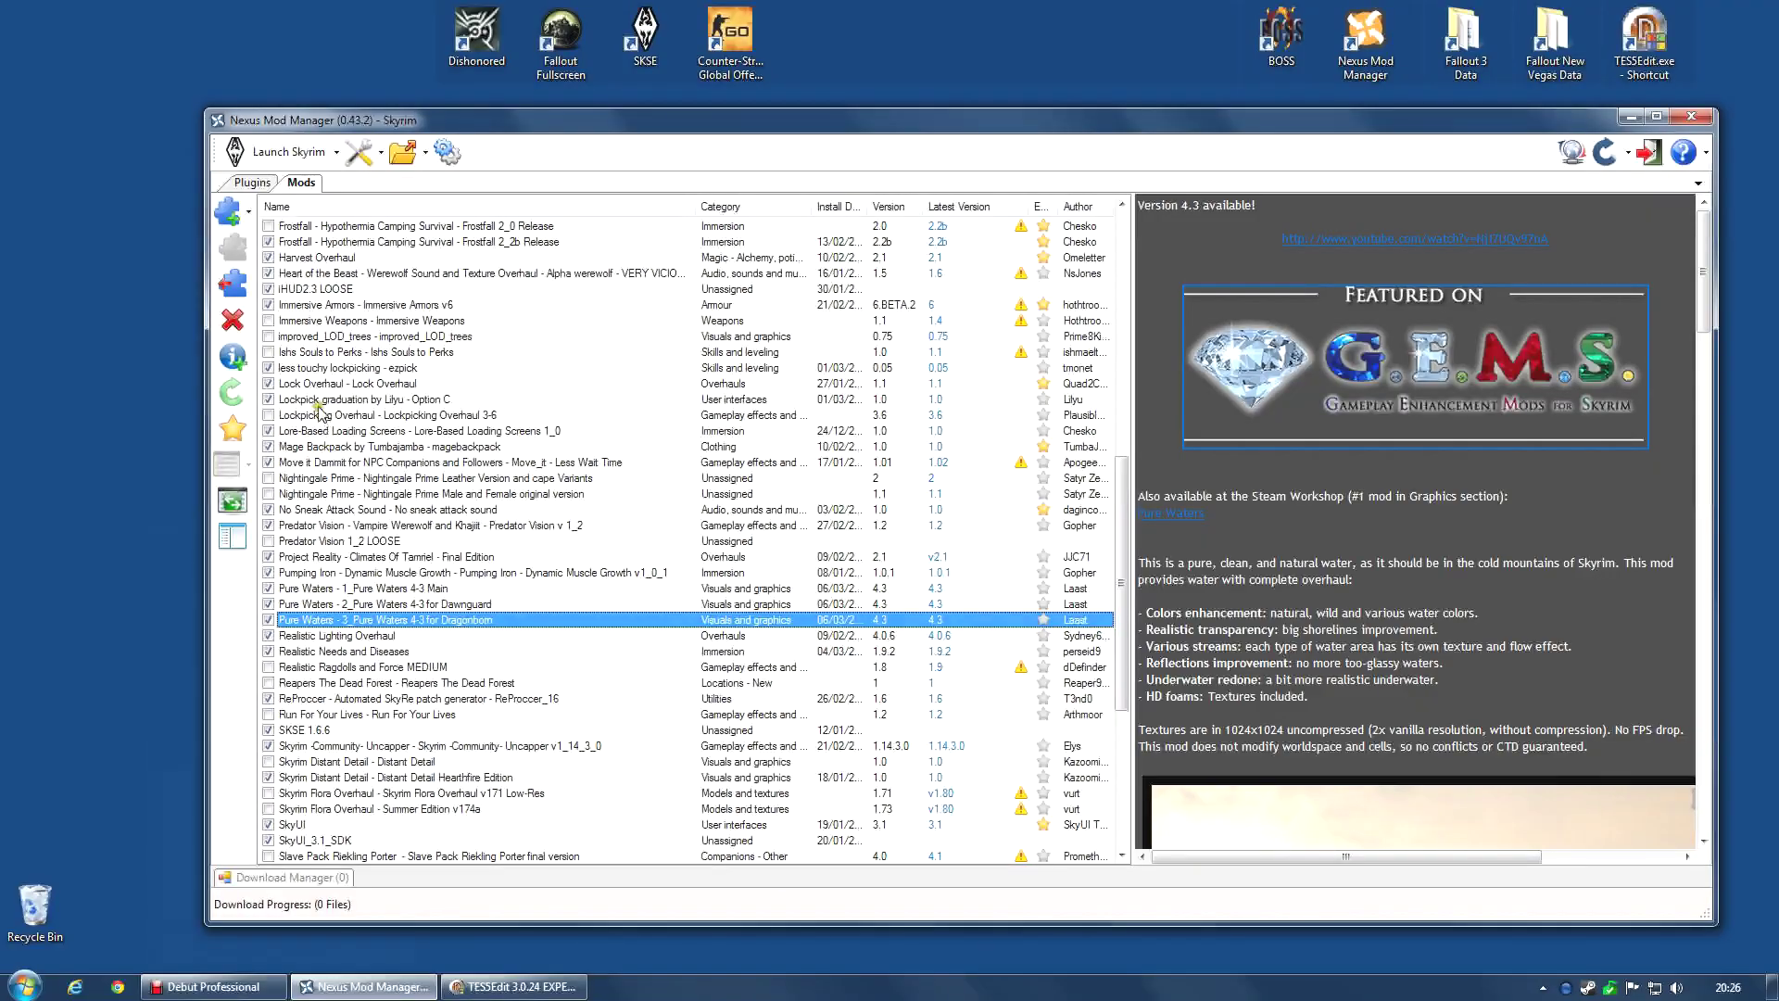
{"action": "scroll", "coordinate": [322, 422], "scroll_direction": "up", "scroll_amount": 1}
{"action": "left_click", "coordinate": [373, 494]}
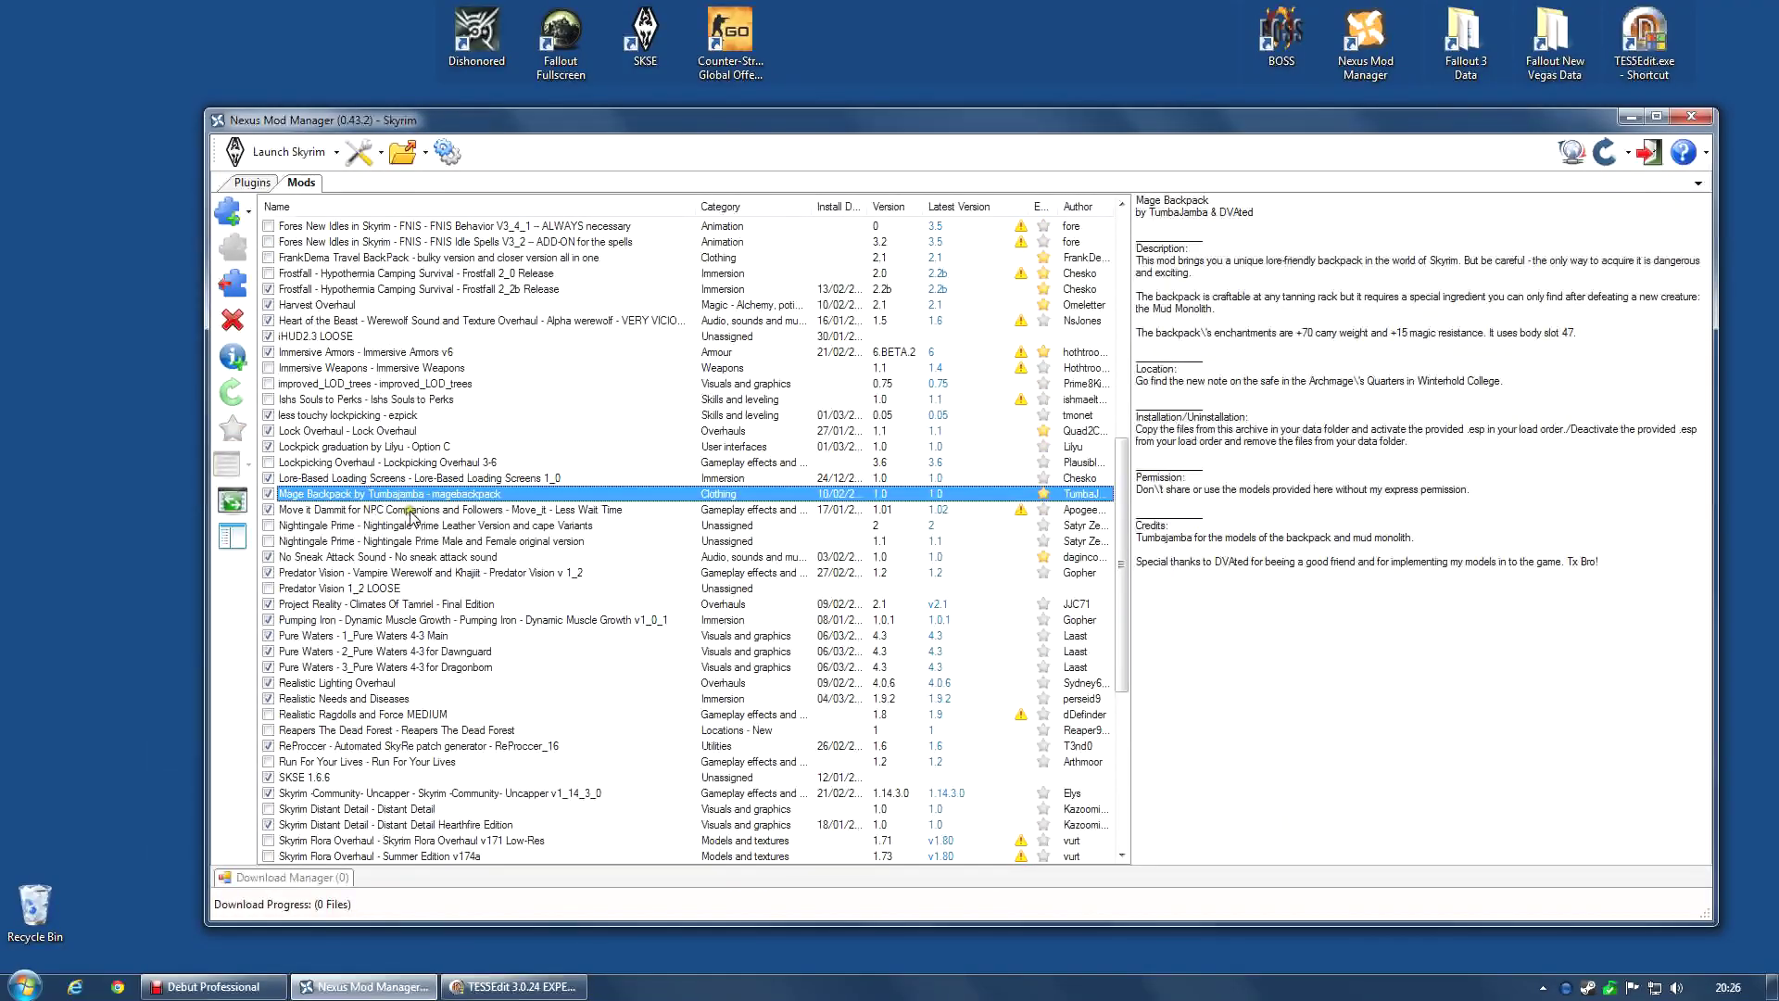
{"action": "key", "text": "space"}
{"action": "left_click", "coordinate": [986, 559]}
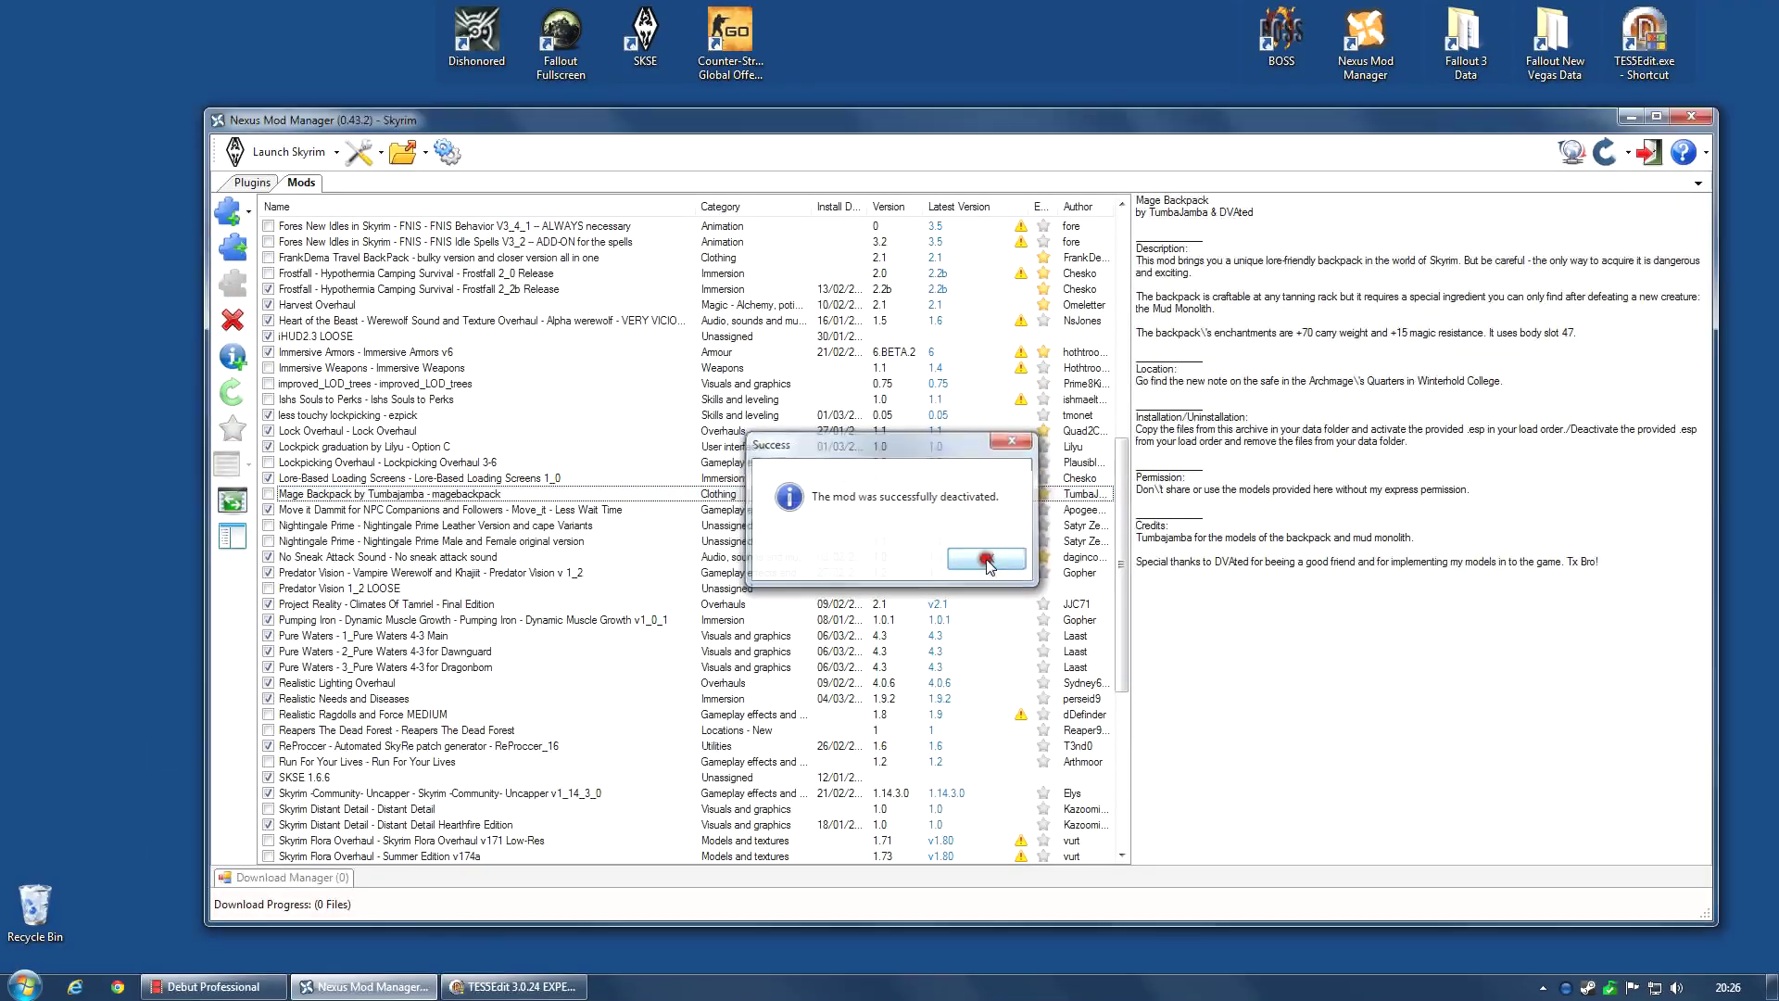
Return to the plugin list, launch Skyrim through SKSE to test the setup, and check the masters of ReProccer.esp.
{"action": "left_click", "coordinate": [252, 183]}
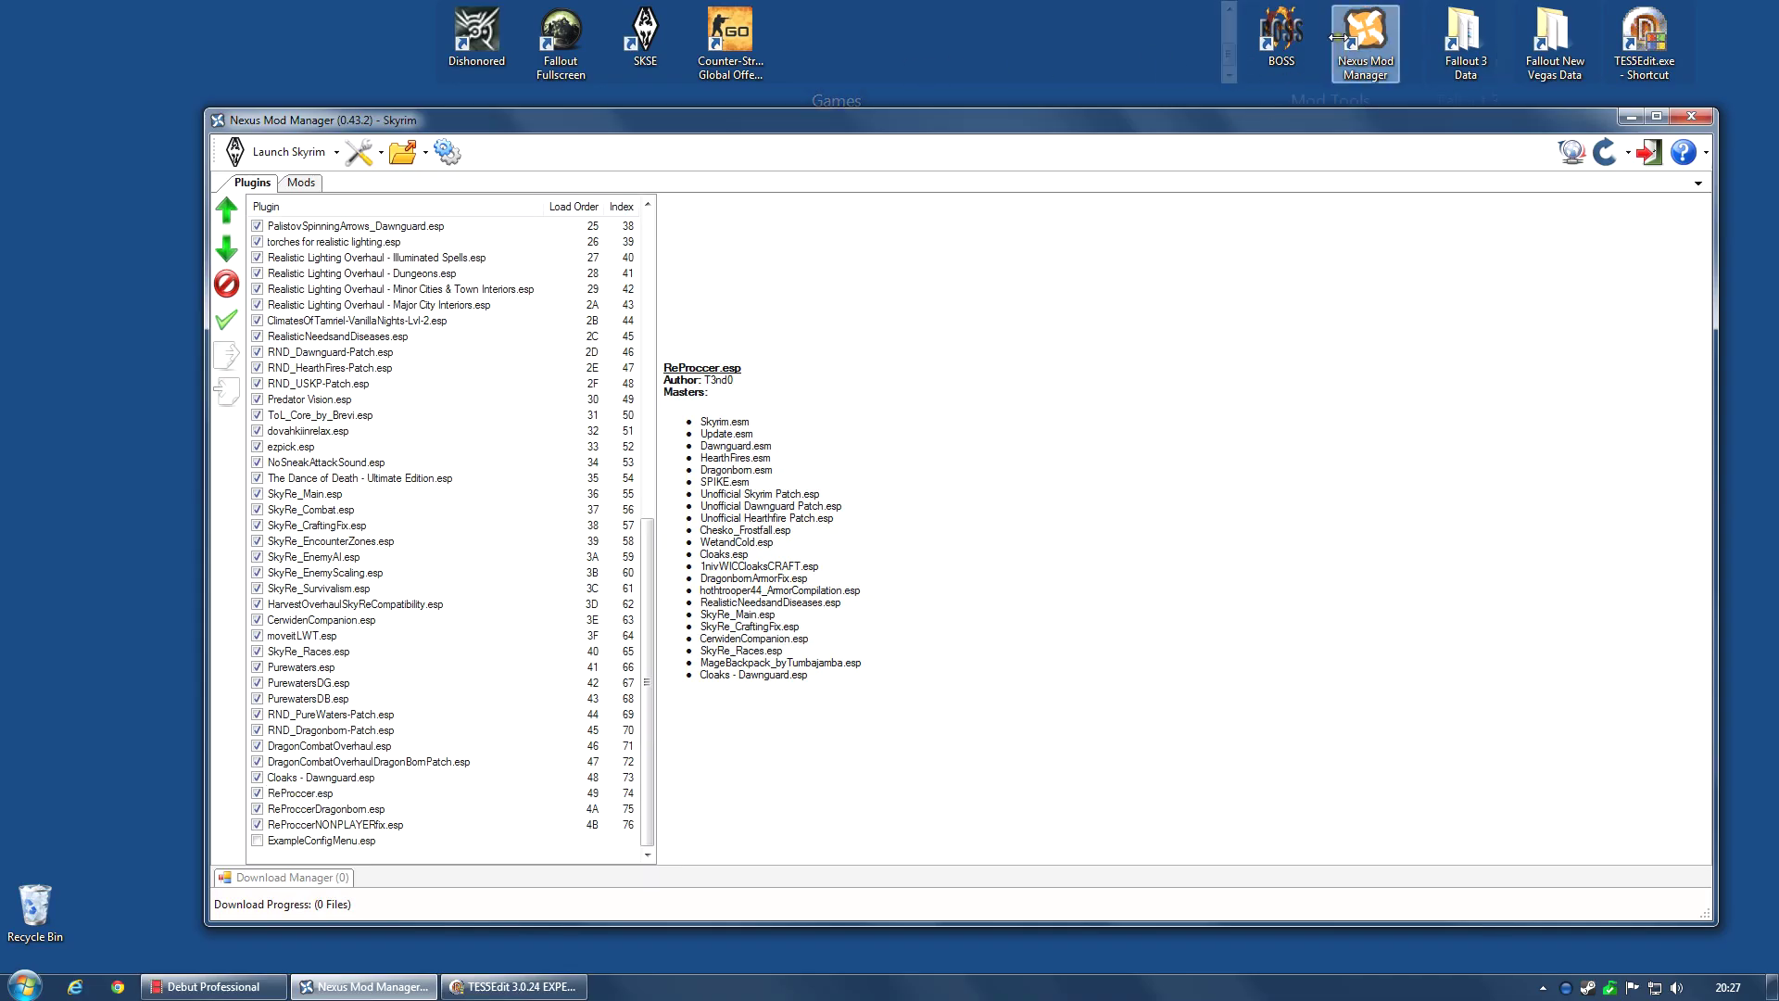
{"action": "double_click", "coordinate": [638, 32]}
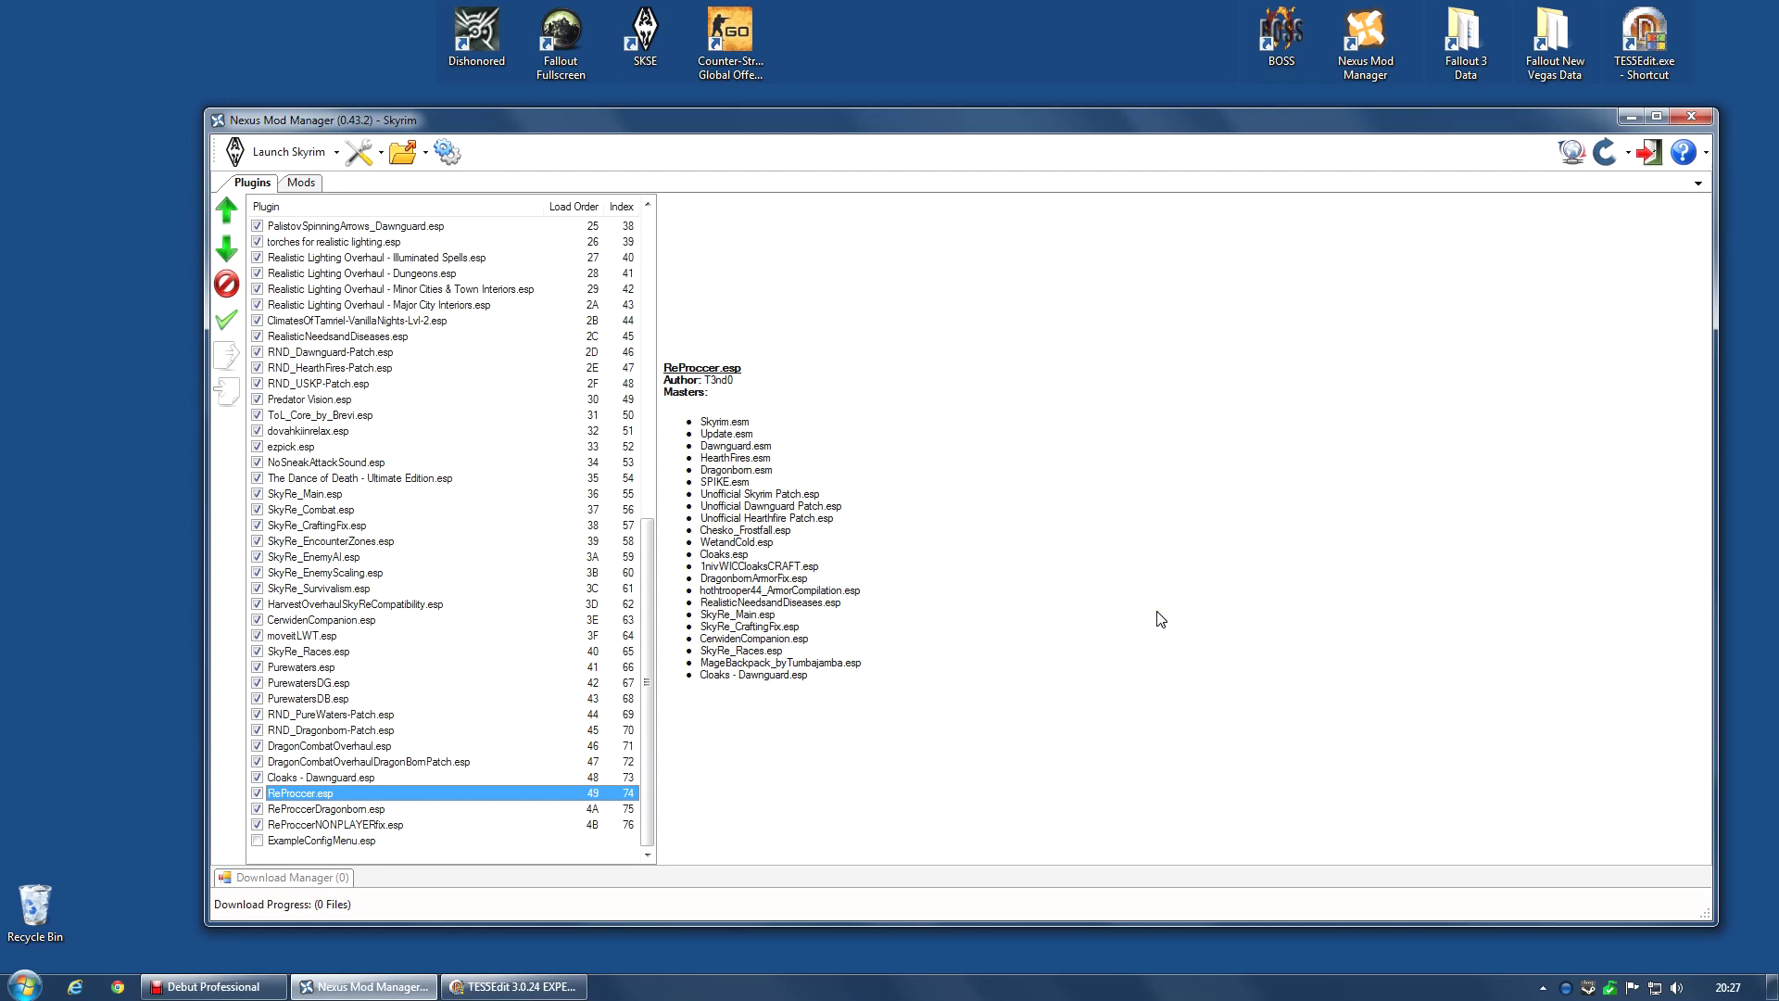
{"action": "left_click", "coordinate": [829, 667]}
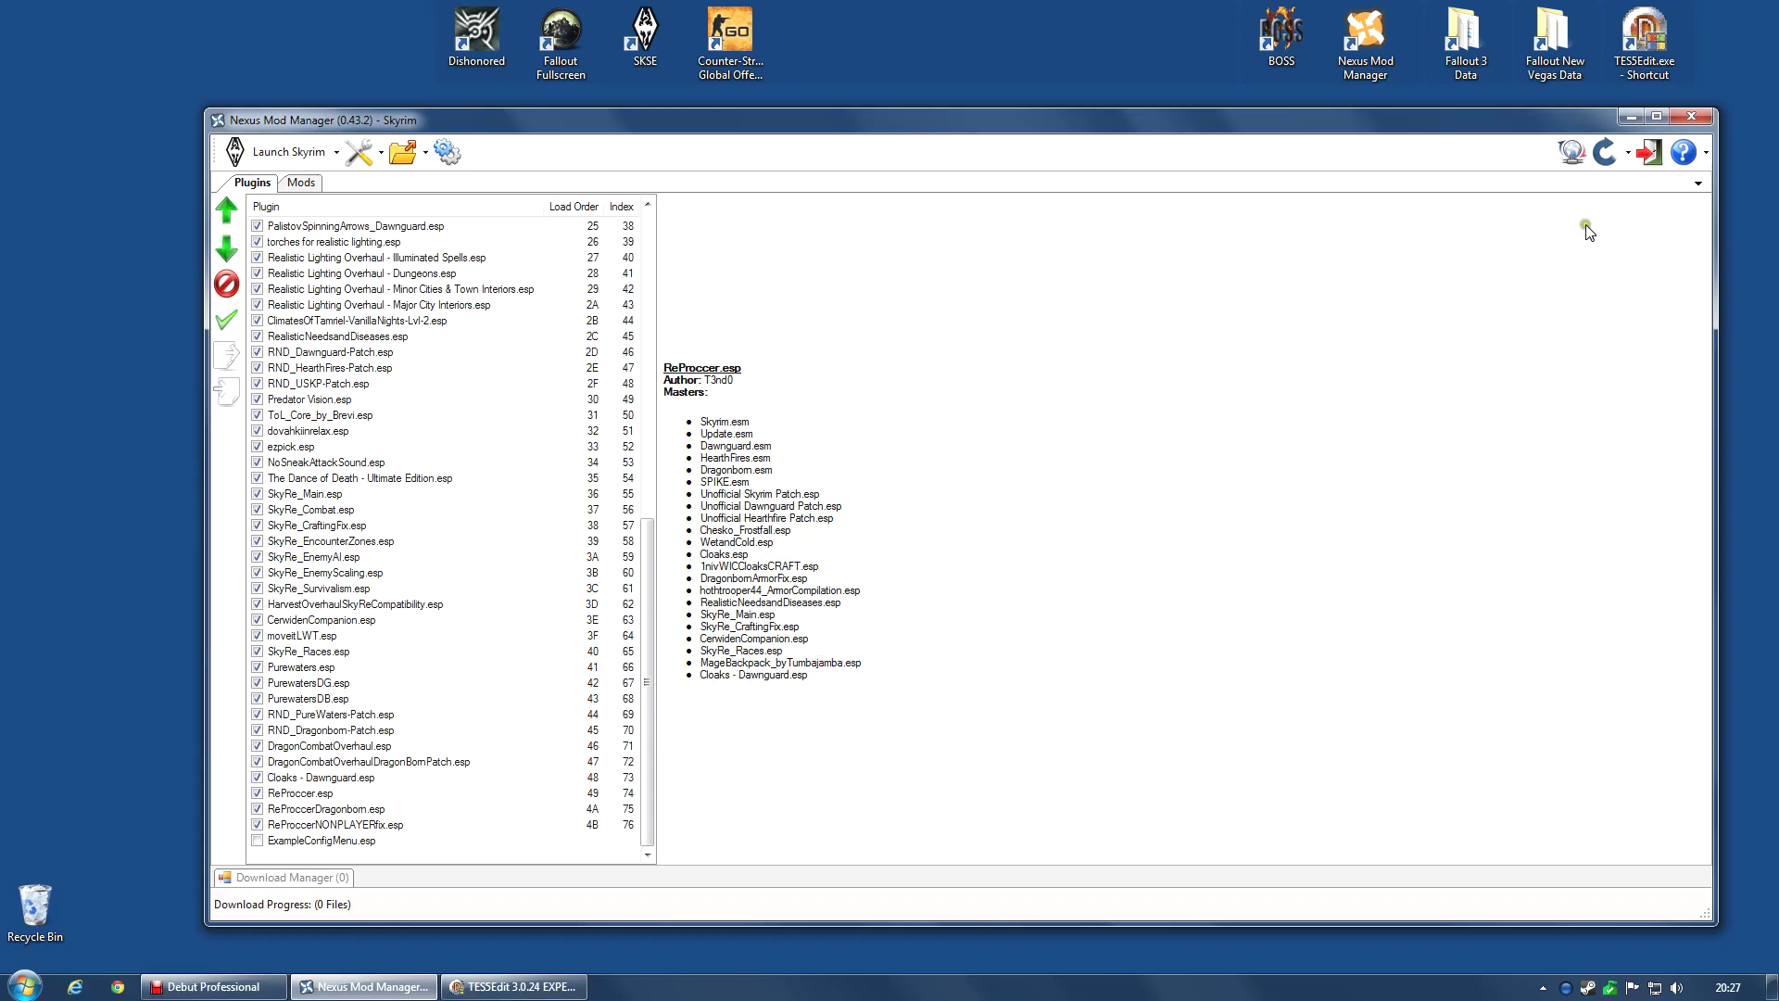
Locate ReProccer.jar in the Skyrim Data folder under SkyProc Patchers\T3nd0_ReProccer, and close the folder window.
{"action": "scroll", "coordinate": [1690, 37], "scroll_direction": "down", "scroll_amount": 2}
{"action": "scroll", "coordinate": [1690, 37], "scroll_direction": "down", "scroll_amount": 1}
{"action": "double_click", "coordinate": [1642, 33]}
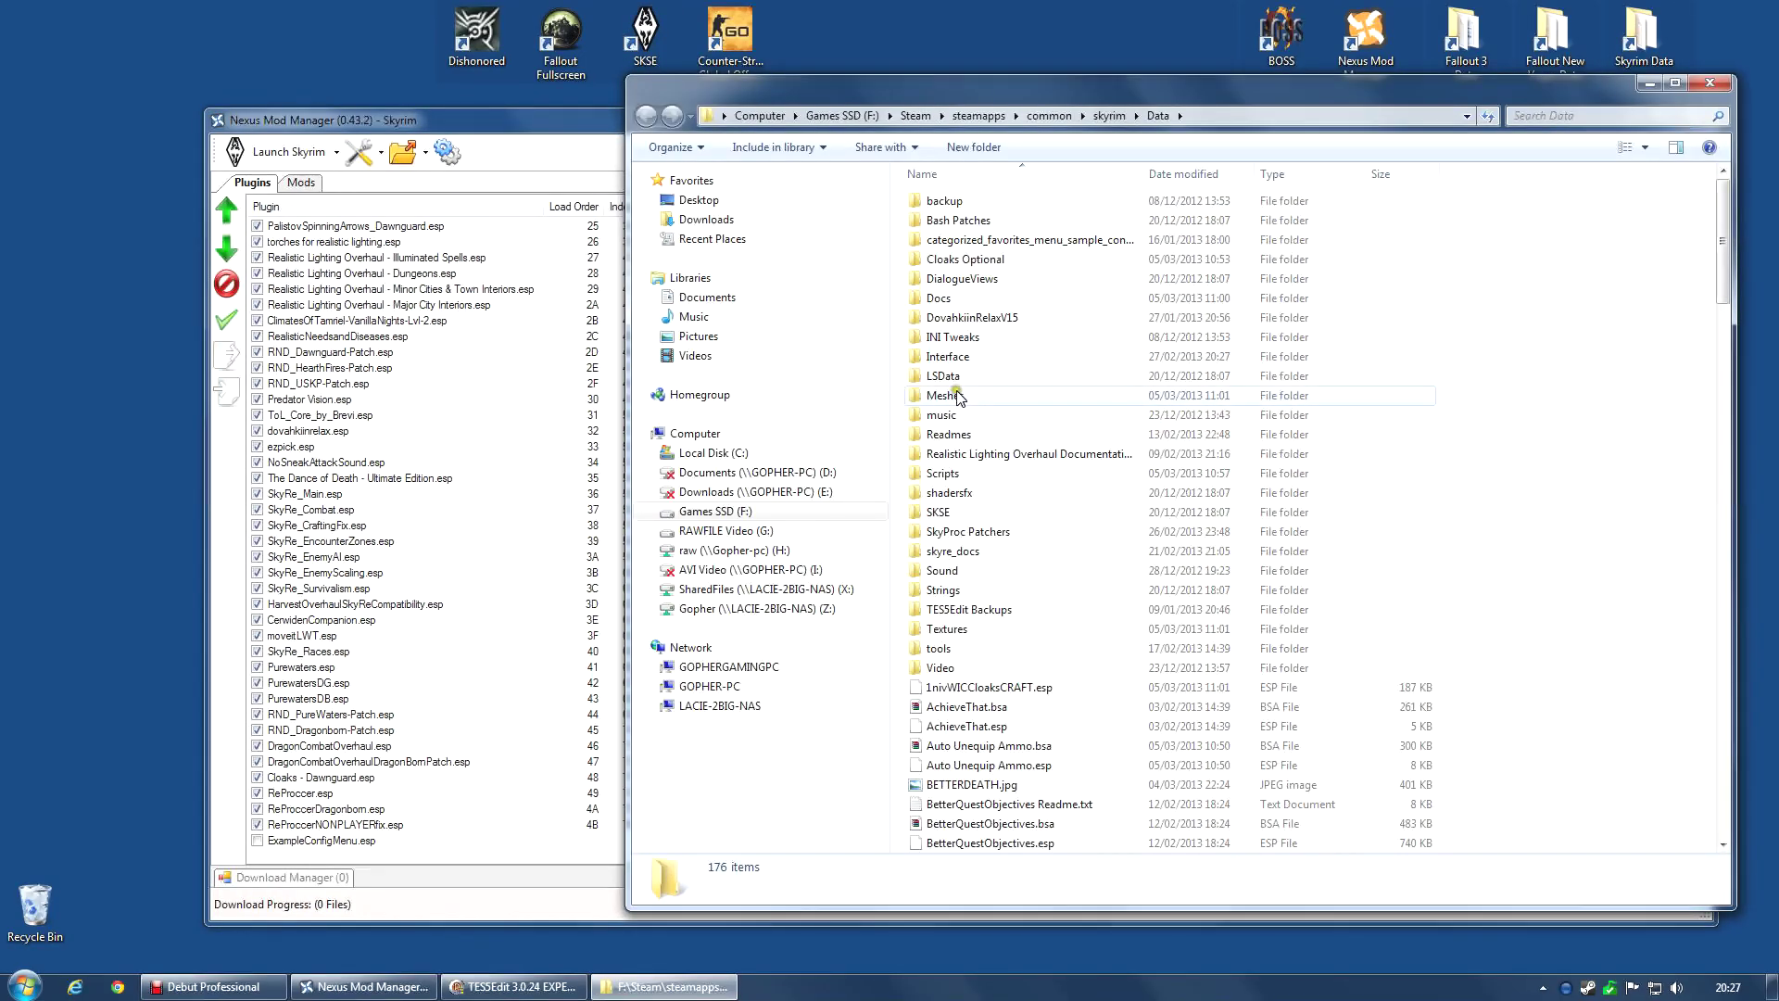
{"action": "double_click", "coordinate": [982, 535]}
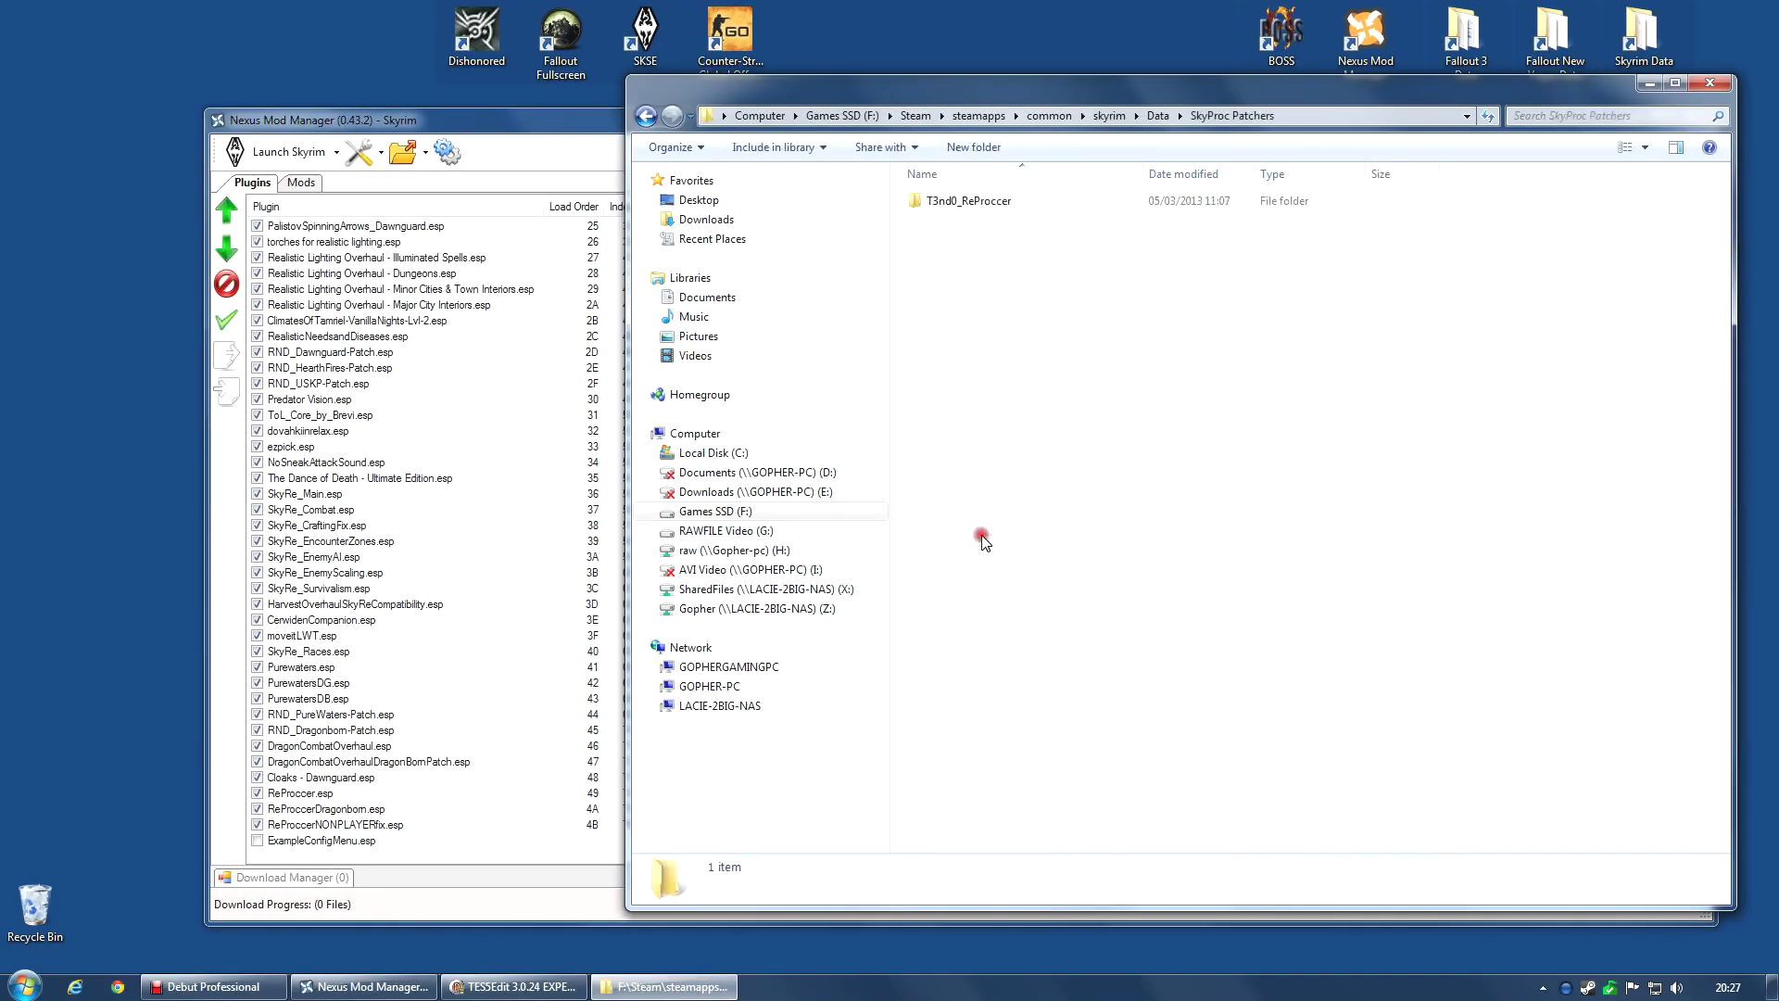
{"action": "double_click", "coordinate": [960, 201]}
{"action": "left_click", "coordinate": [971, 278]}
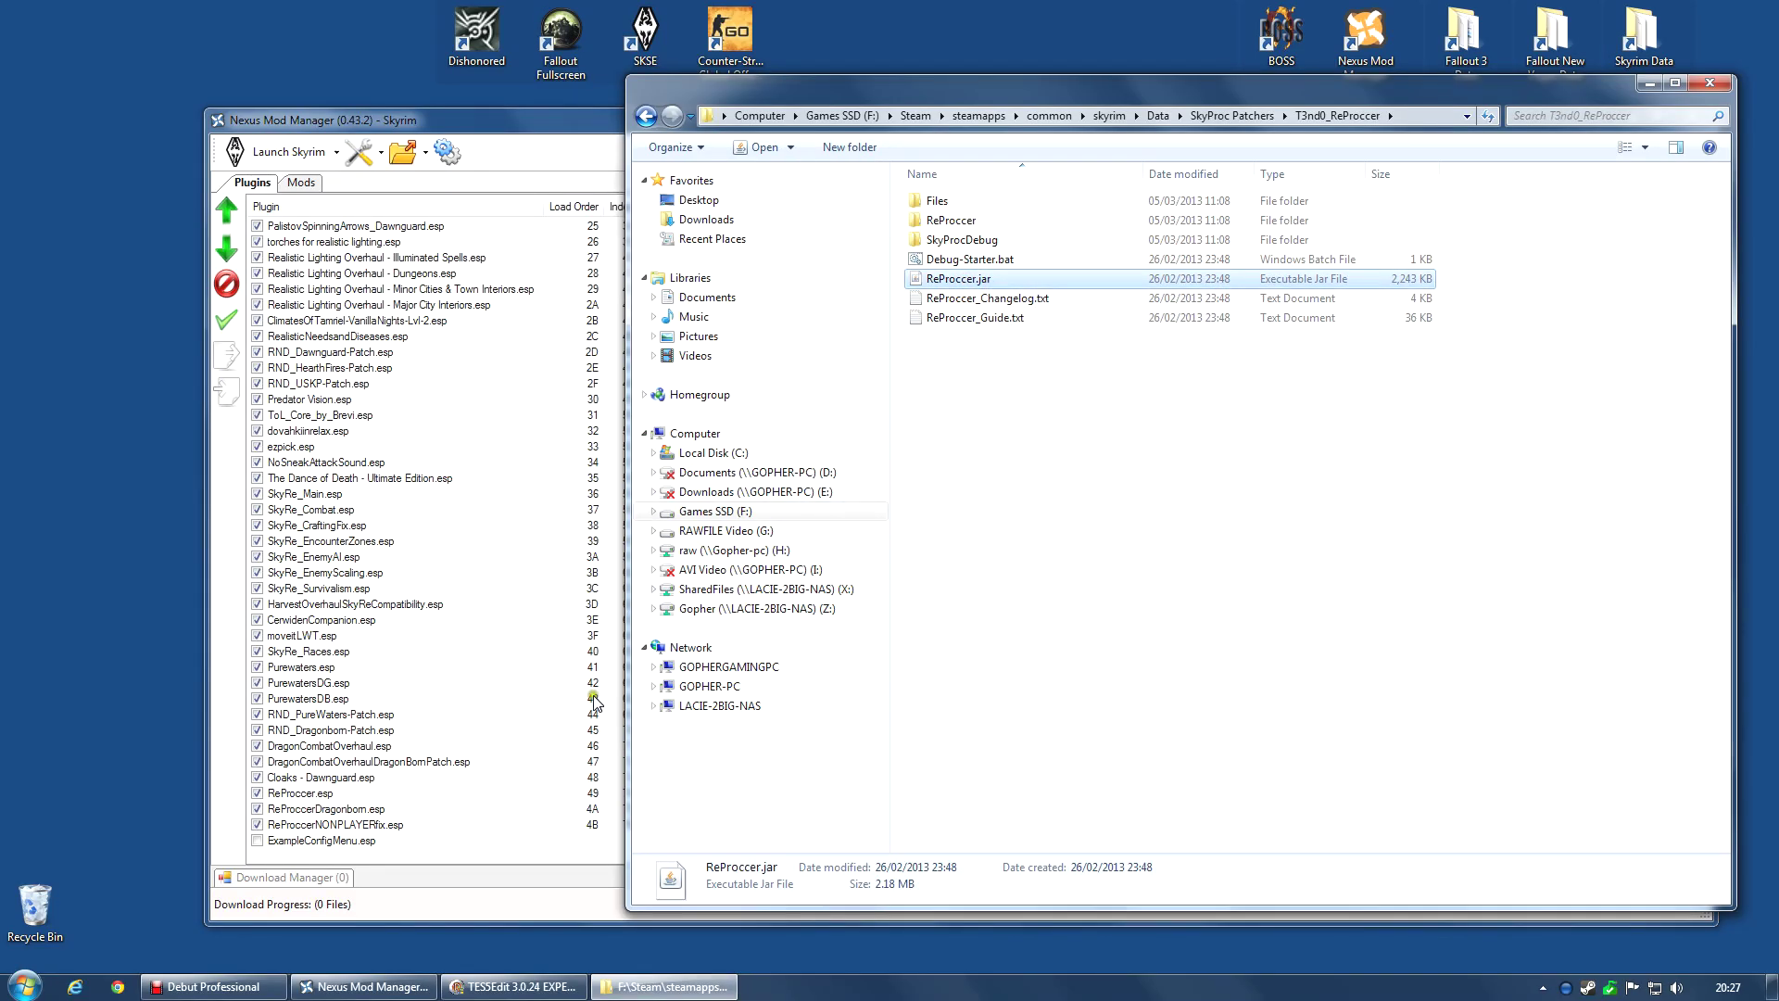
{"action": "left_click", "coordinate": [1710, 83]}
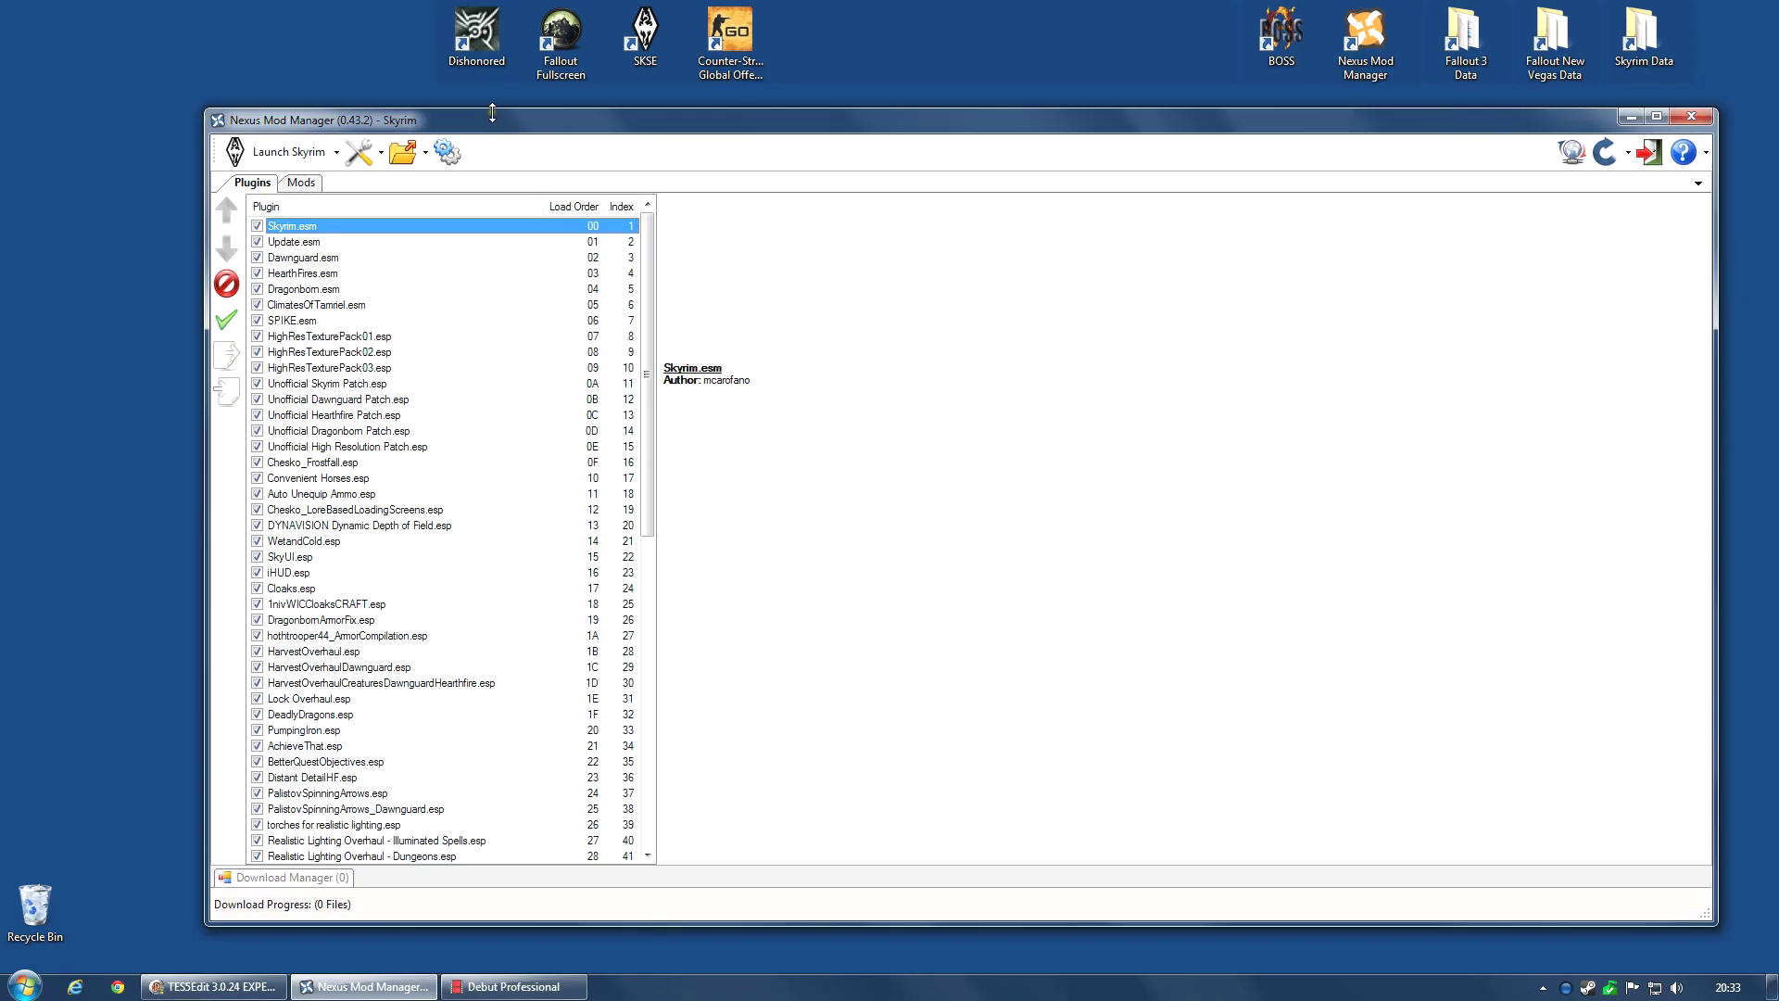
Extend the Nexus Mod Manager window upward and check the masters of Update.esm and the full plugin order.
{"action": "left_click_drag", "start_coordinate": [493, 112], "coordinate": [492, 57]}
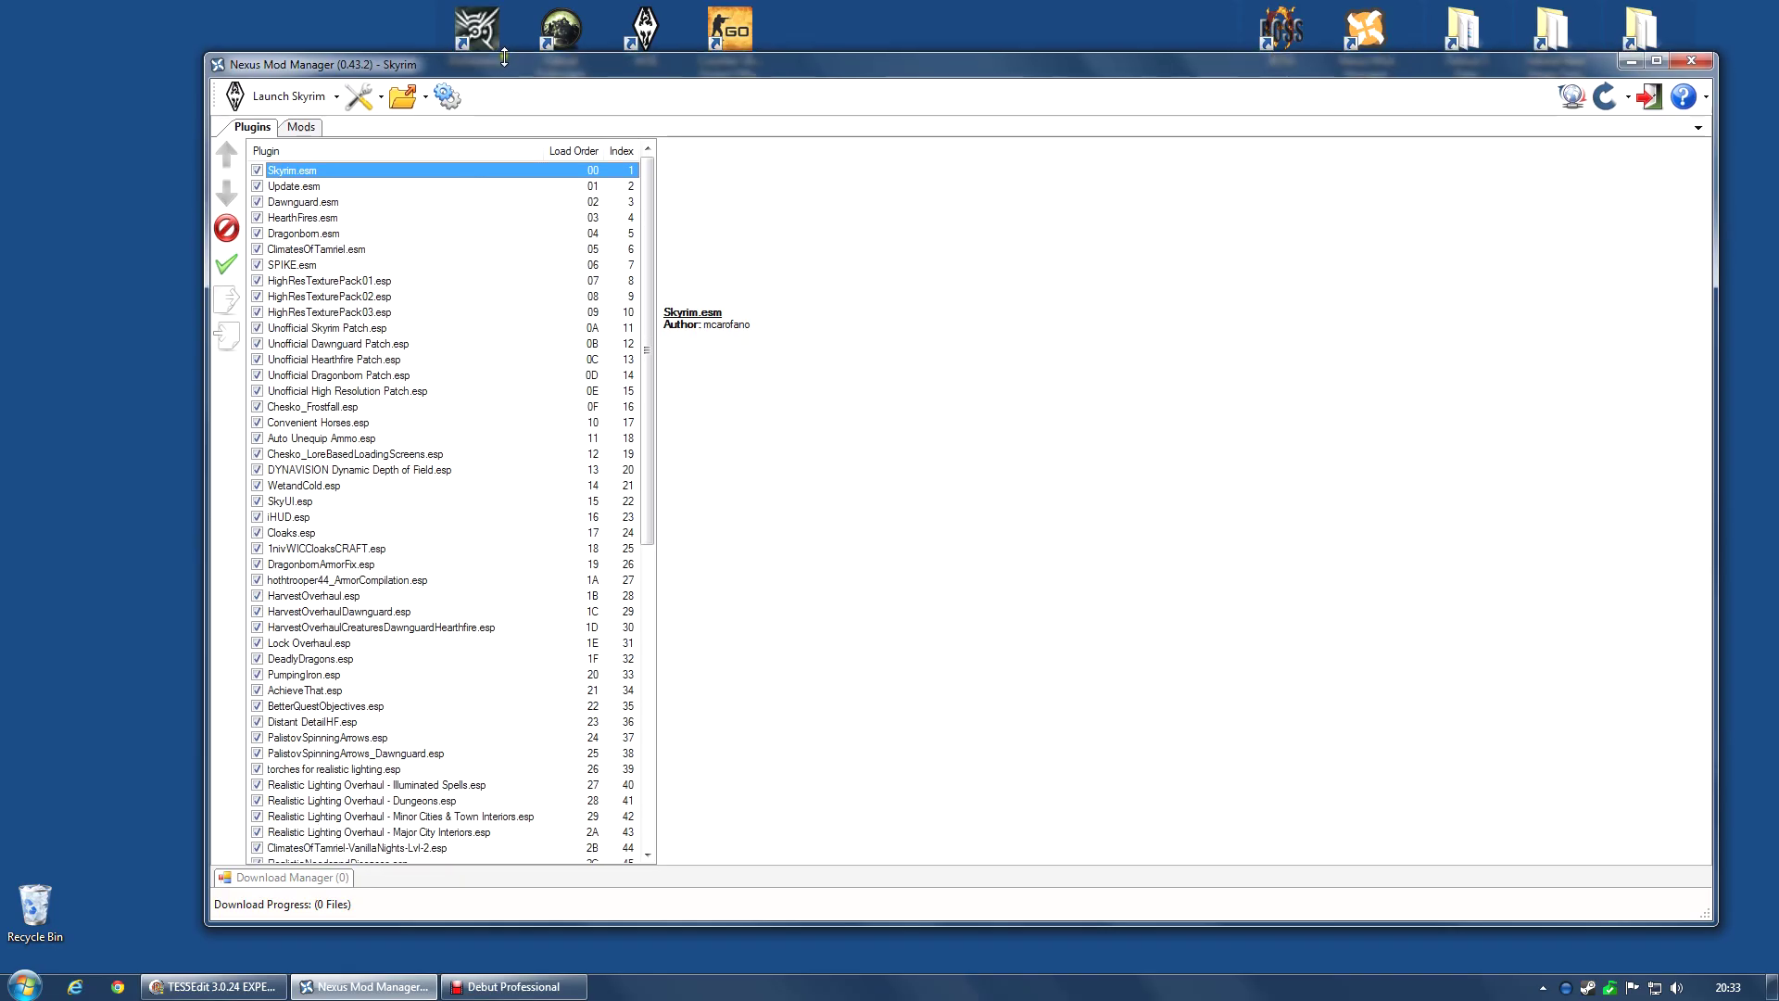
{"action": "left_click", "coordinate": [290, 189]}
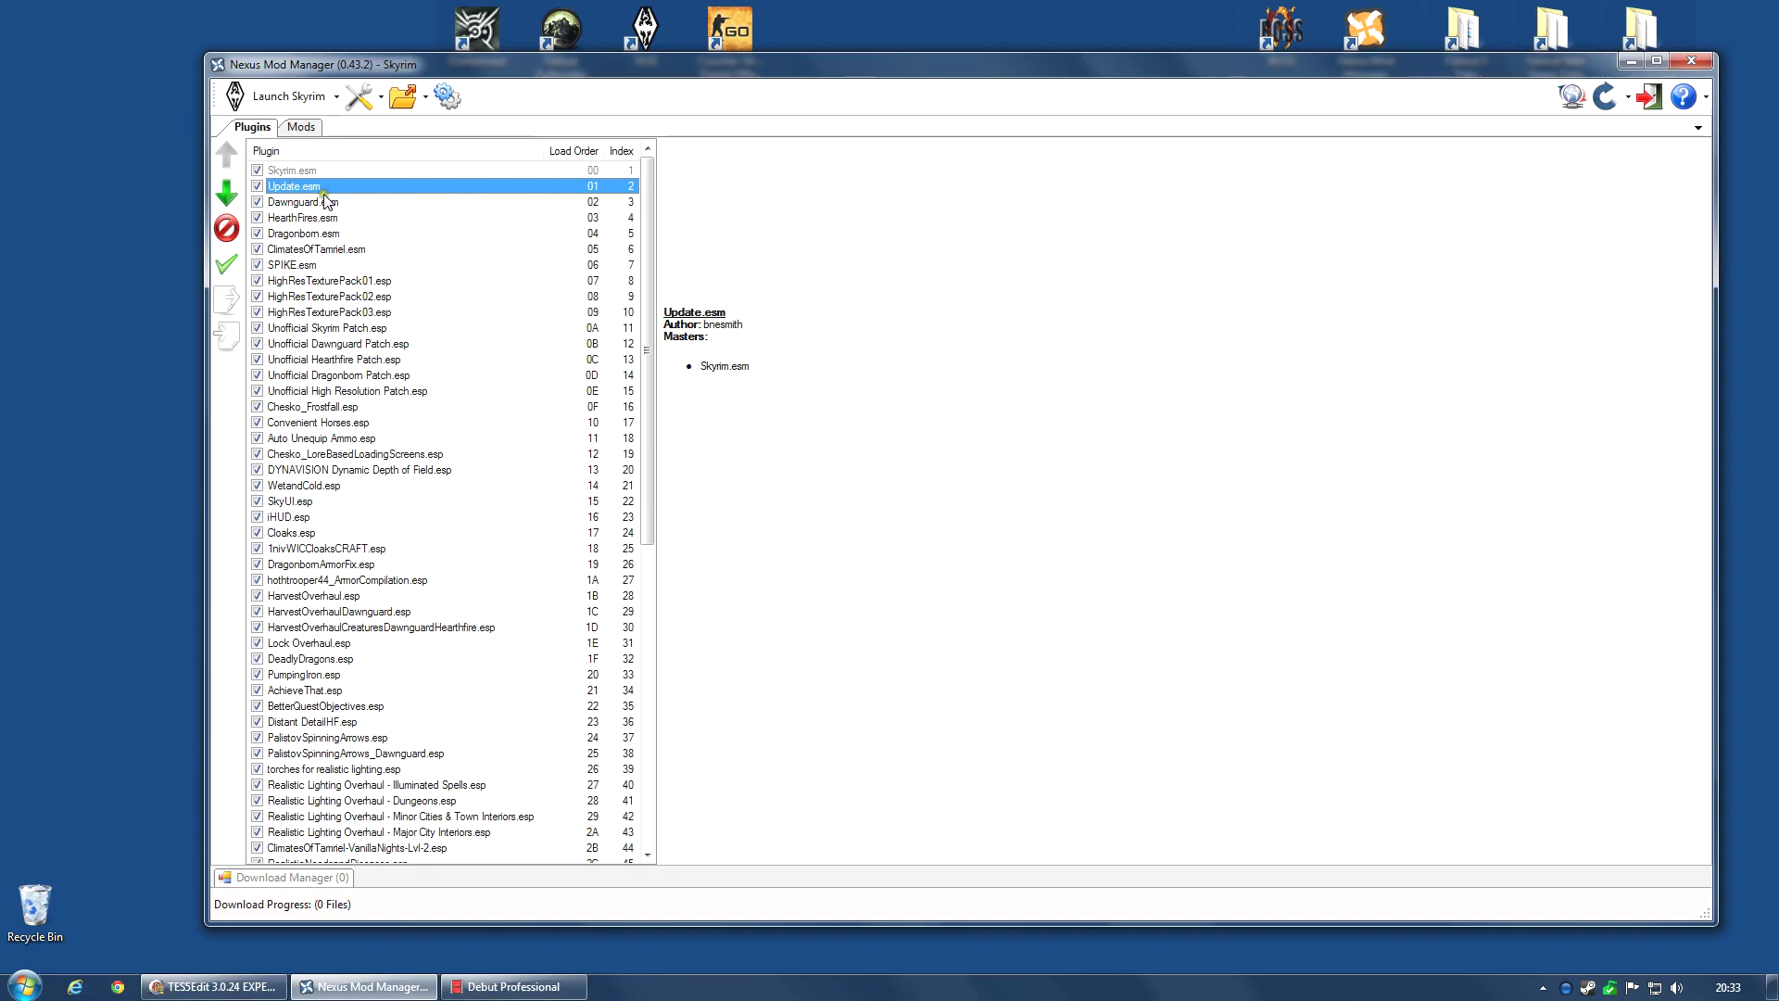
{"action": "scroll", "coordinate": [310, 584], "scroll_direction": "down", "scroll_amount": 7}
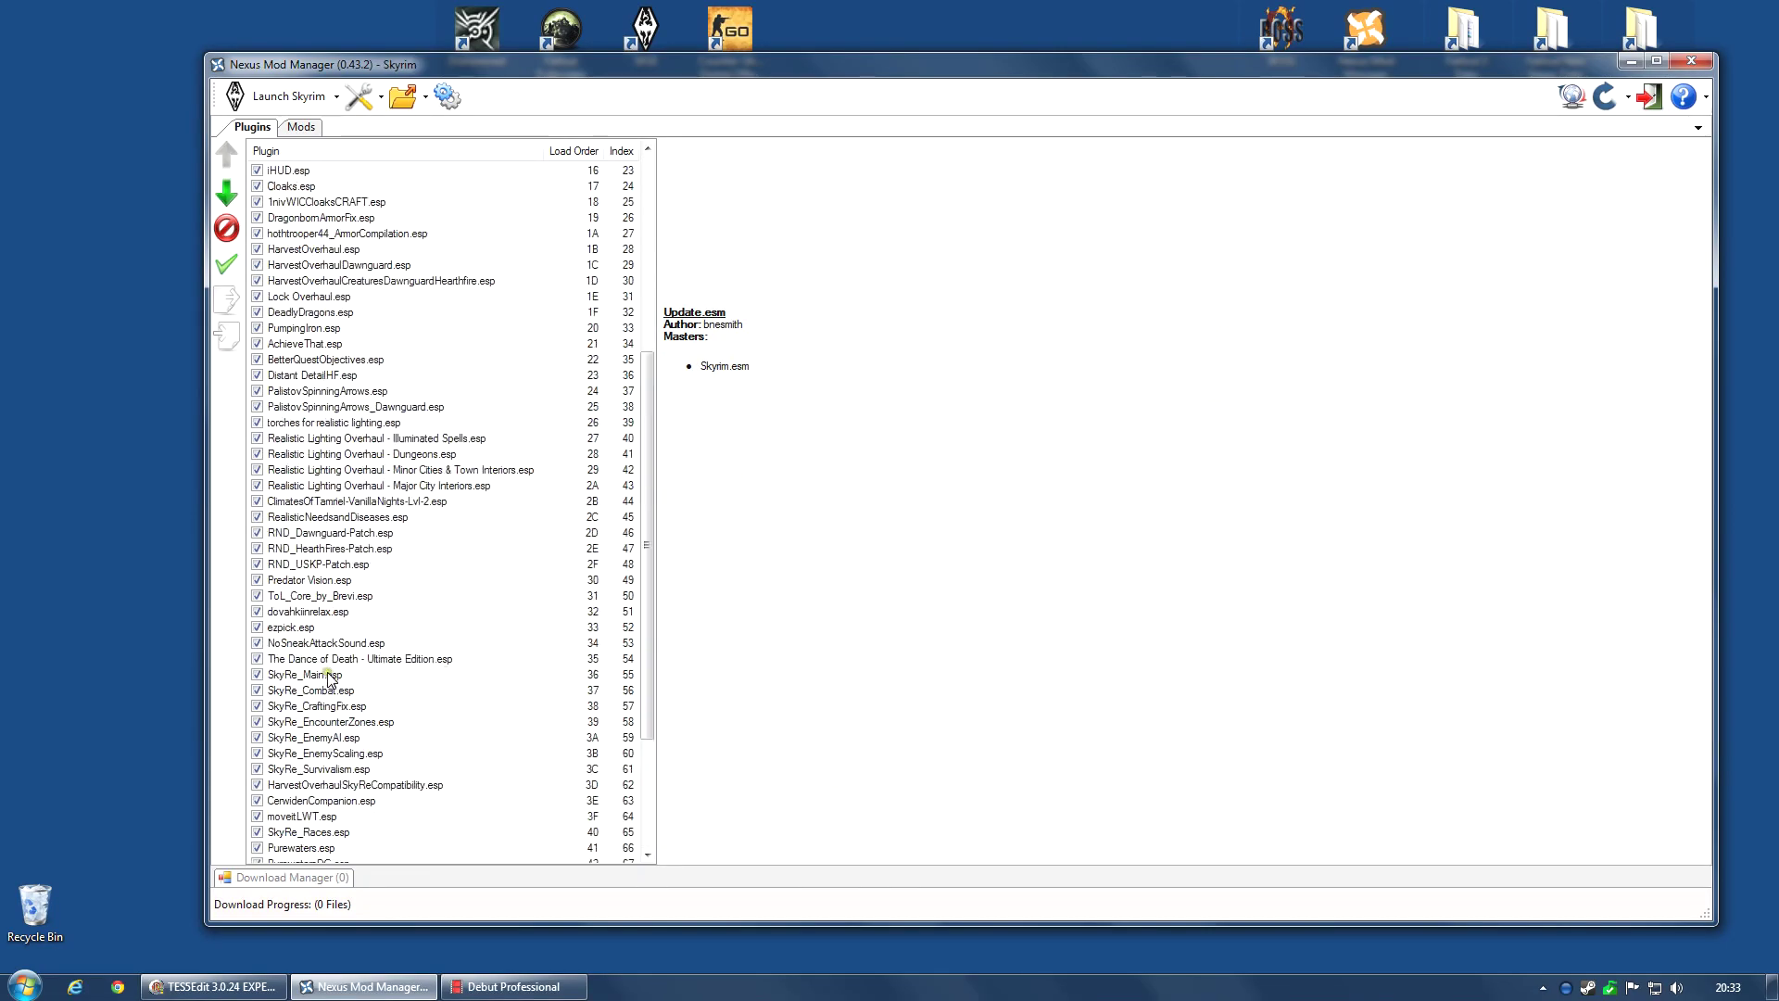
{"action": "scroll", "coordinate": [329, 677], "scroll_direction": "up", "scroll_amount": 6}
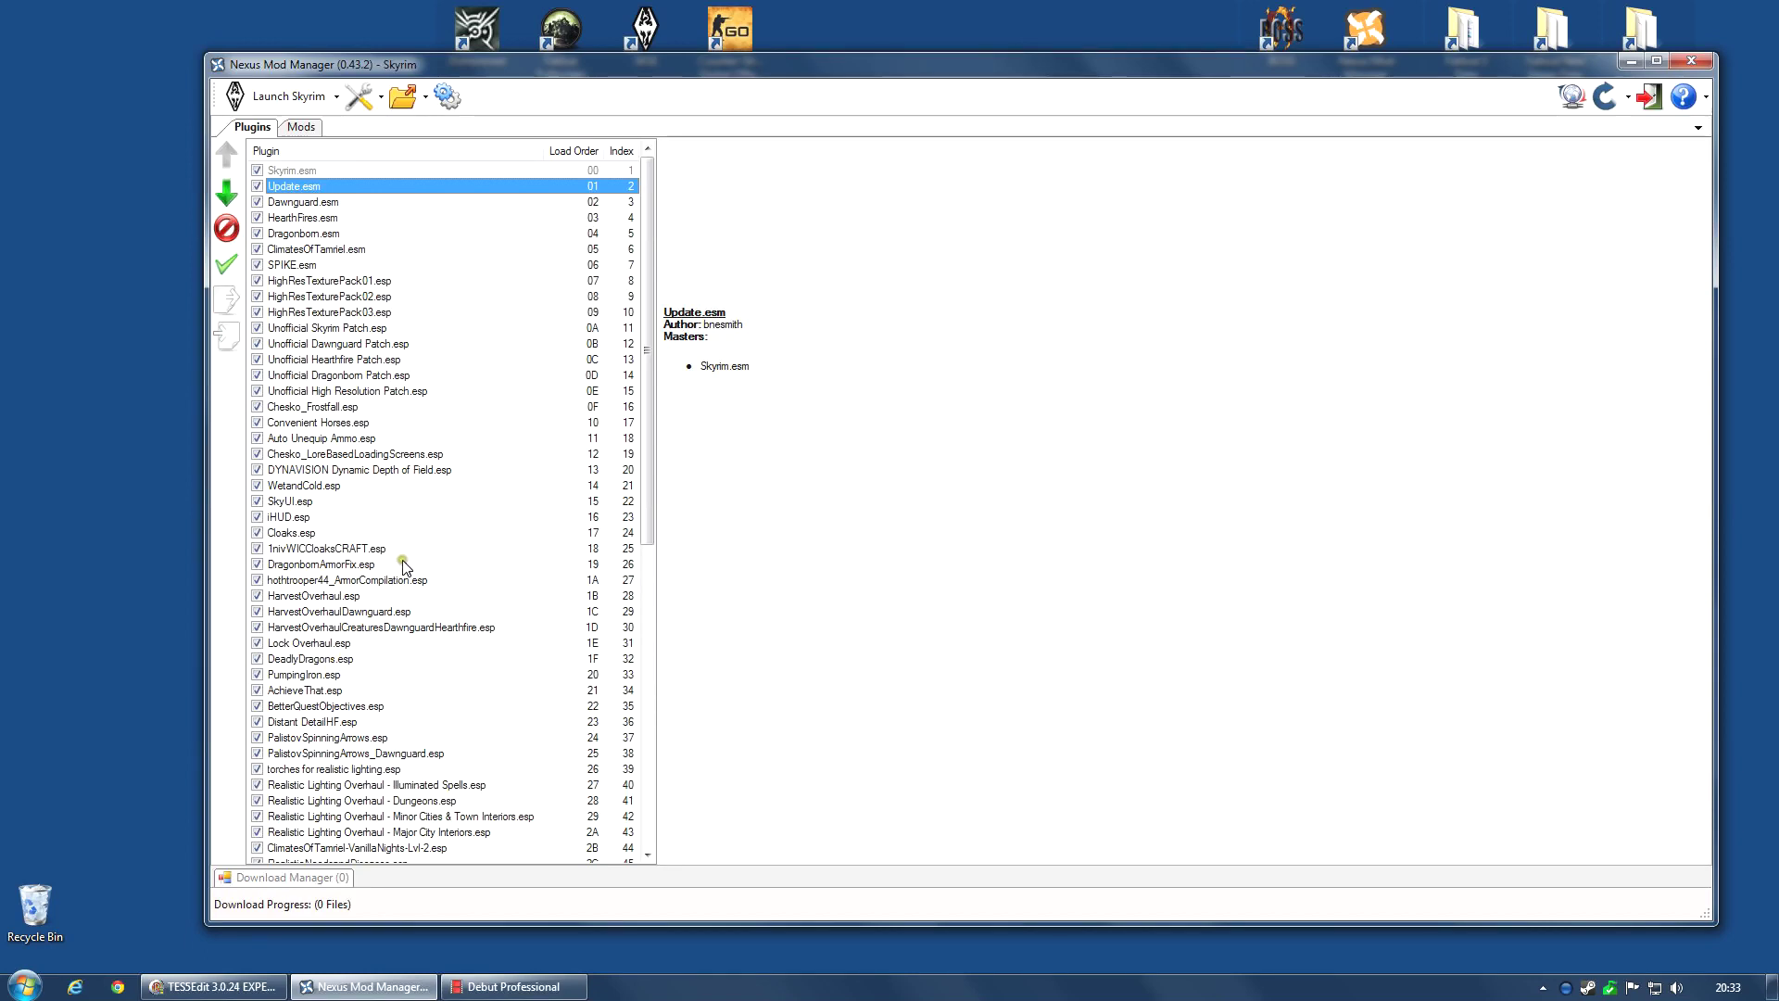
Check the listed masters of each plugin in turn, from Dawnguard.esm through Unofficial Dragonborn Patch.esp.
{"action": "left_click", "coordinate": [306, 203]}
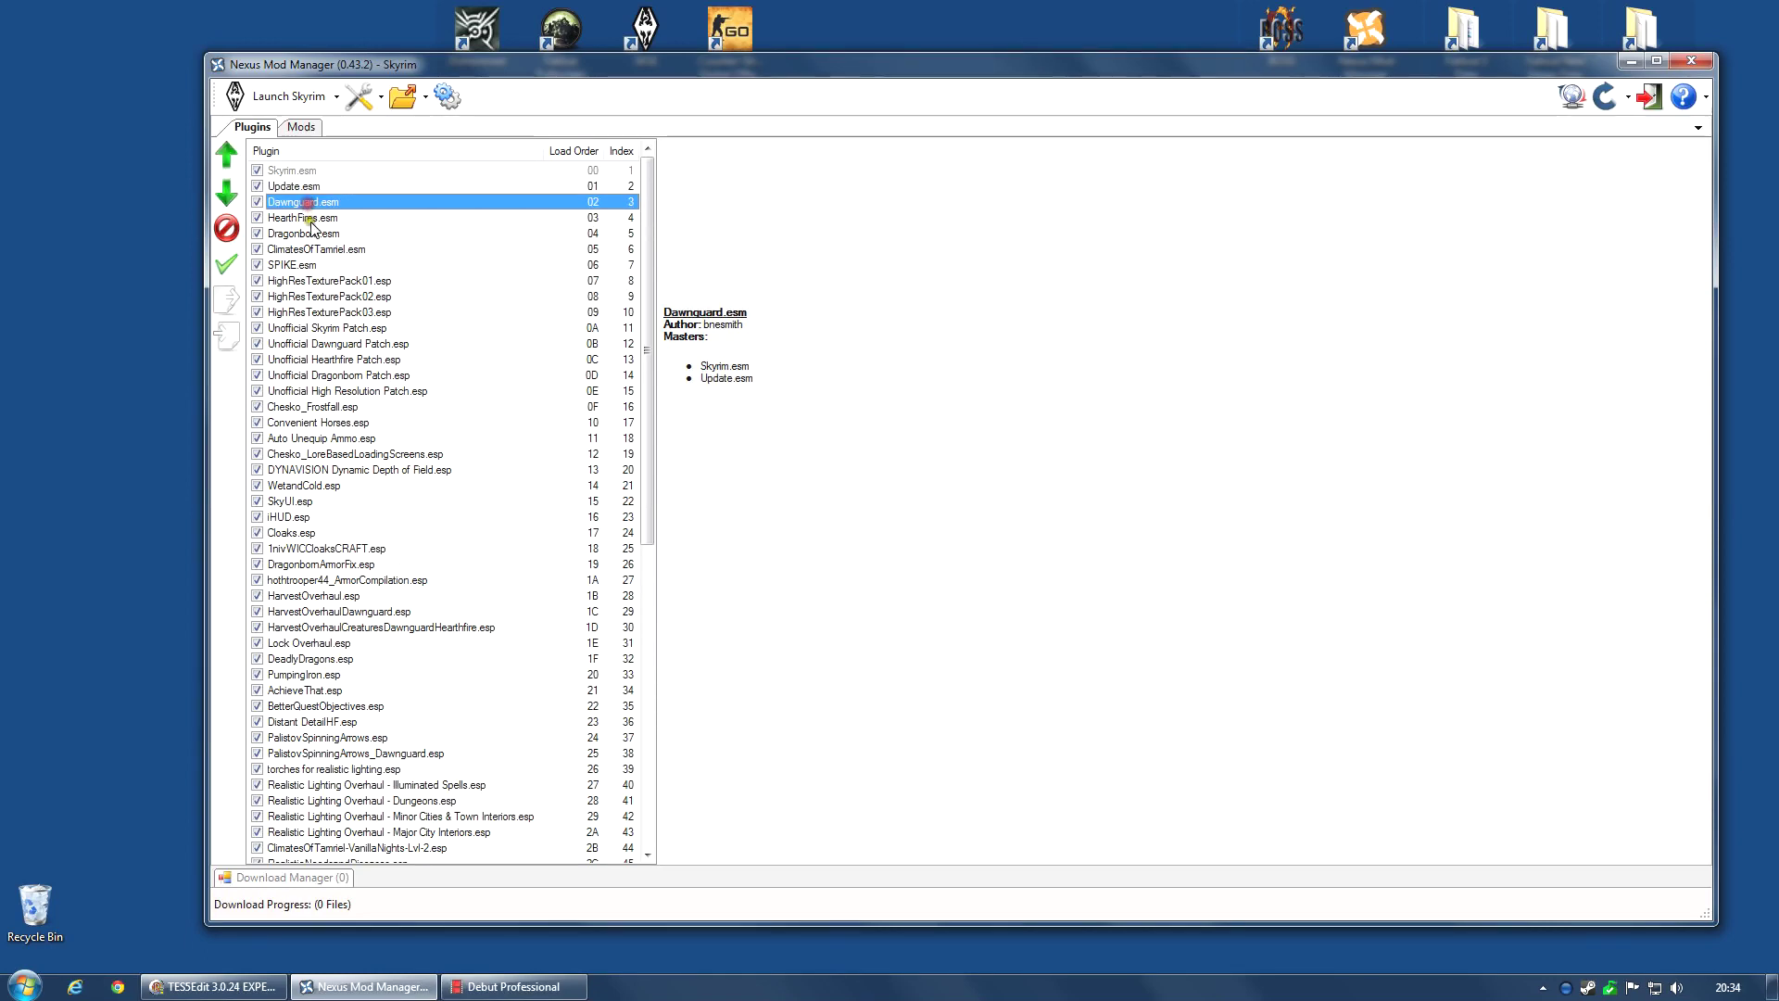
{"action": "left_click", "coordinate": [311, 219]}
{"action": "left_click", "coordinate": [311, 234]}
{"action": "left_click", "coordinate": [315, 249]}
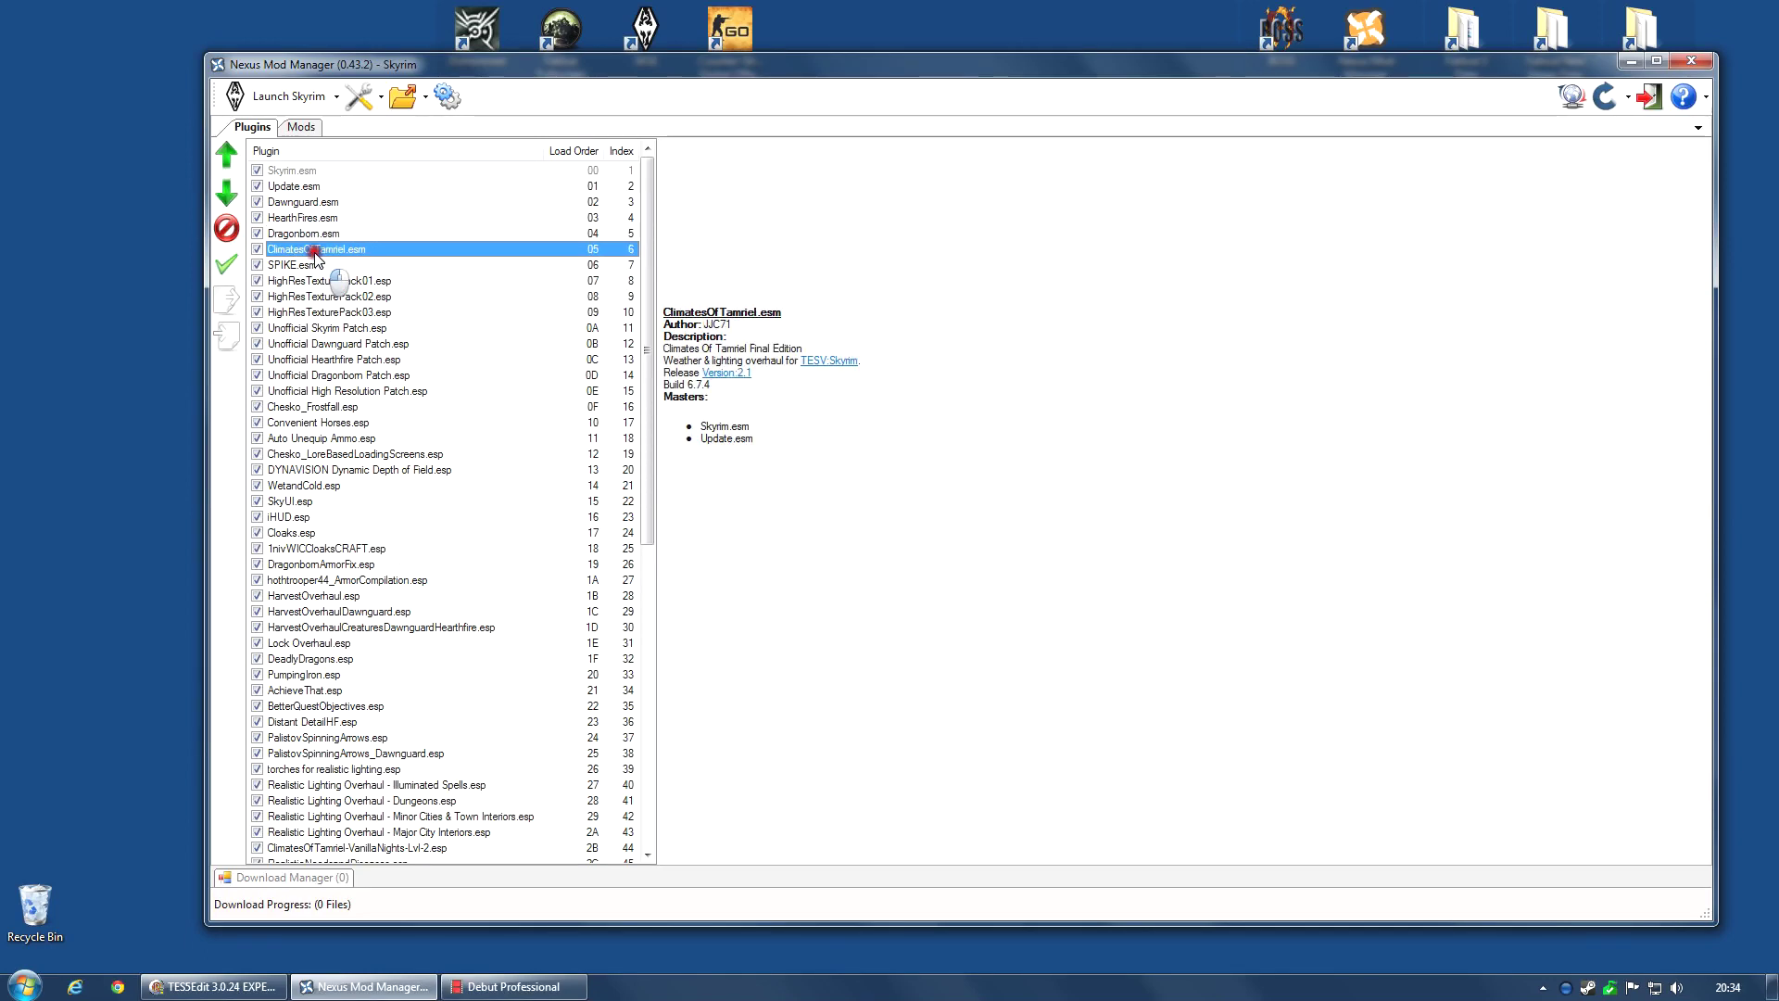
{"action": "left_click", "coordinate": [319, 265]}
{"action": "left_click", "coordinate": [326, 280]}
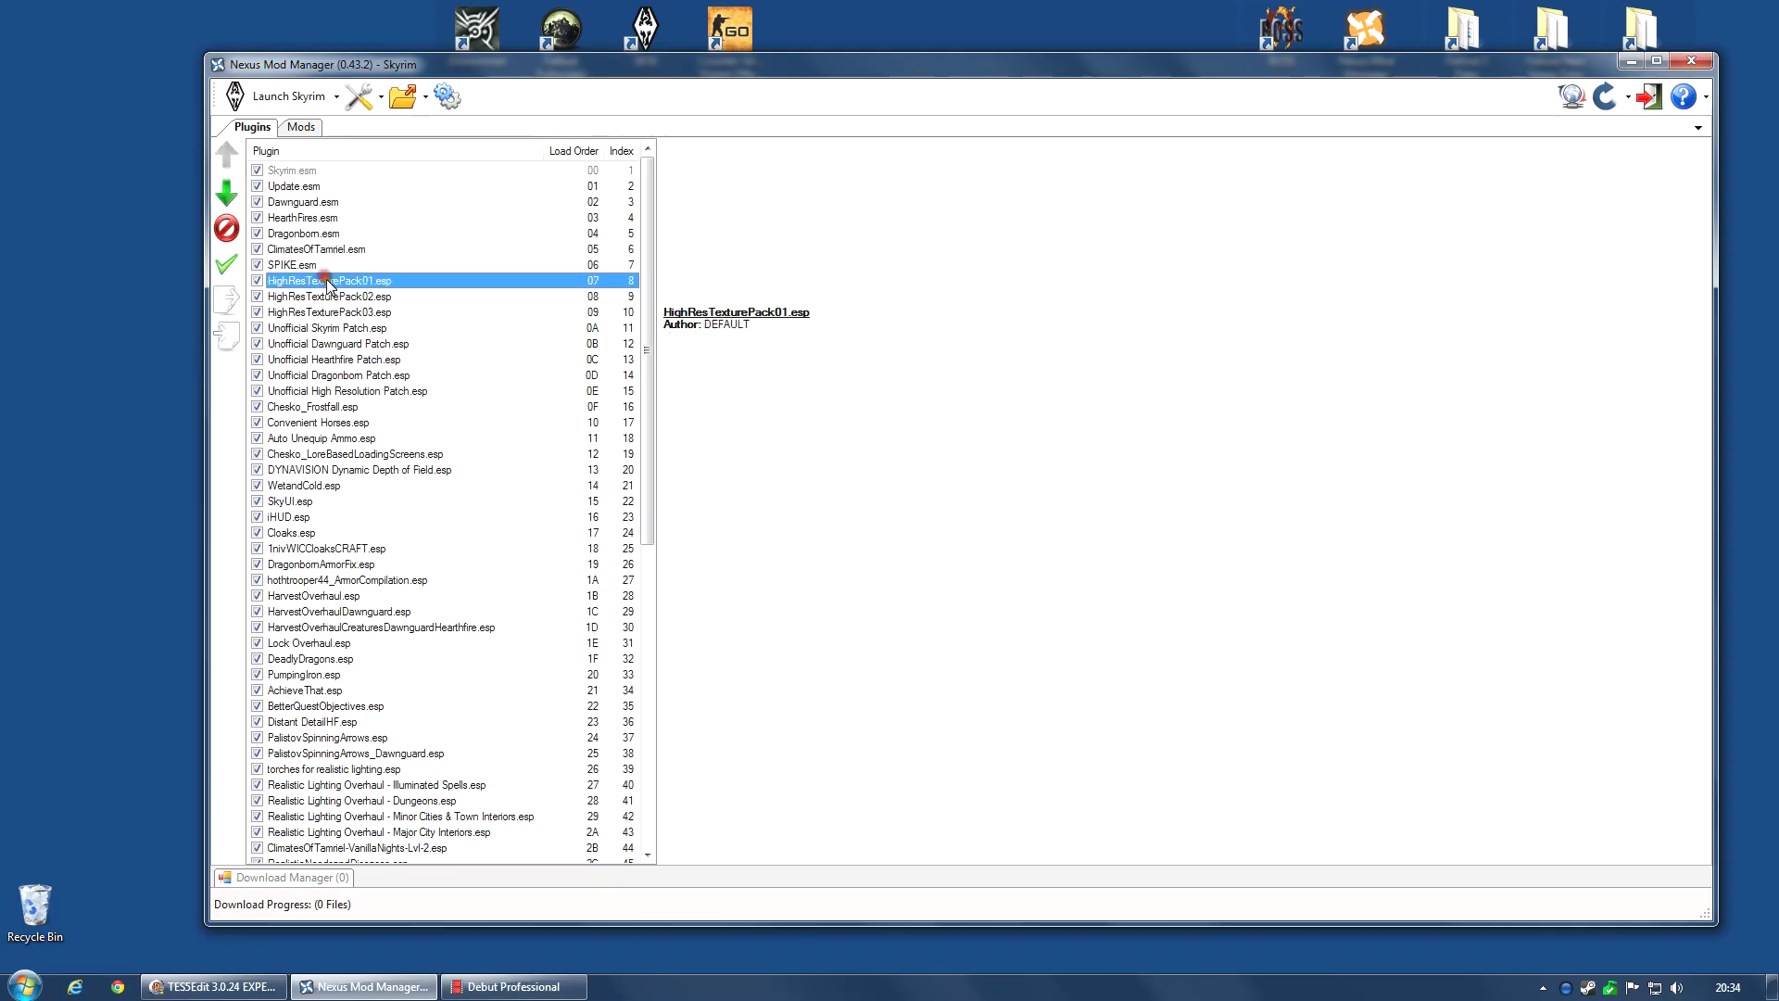
{"action": "left_click", "coordinate": [329, 297]}
{"action": "left_click", "coordinate": [332, 313]}
{"action": "left_click", "coordinate": [335, 328]}
{"action": "left_click", "coordinate": [338, 343]}
{"action": "left_click", "coordinate": [341, 360]}
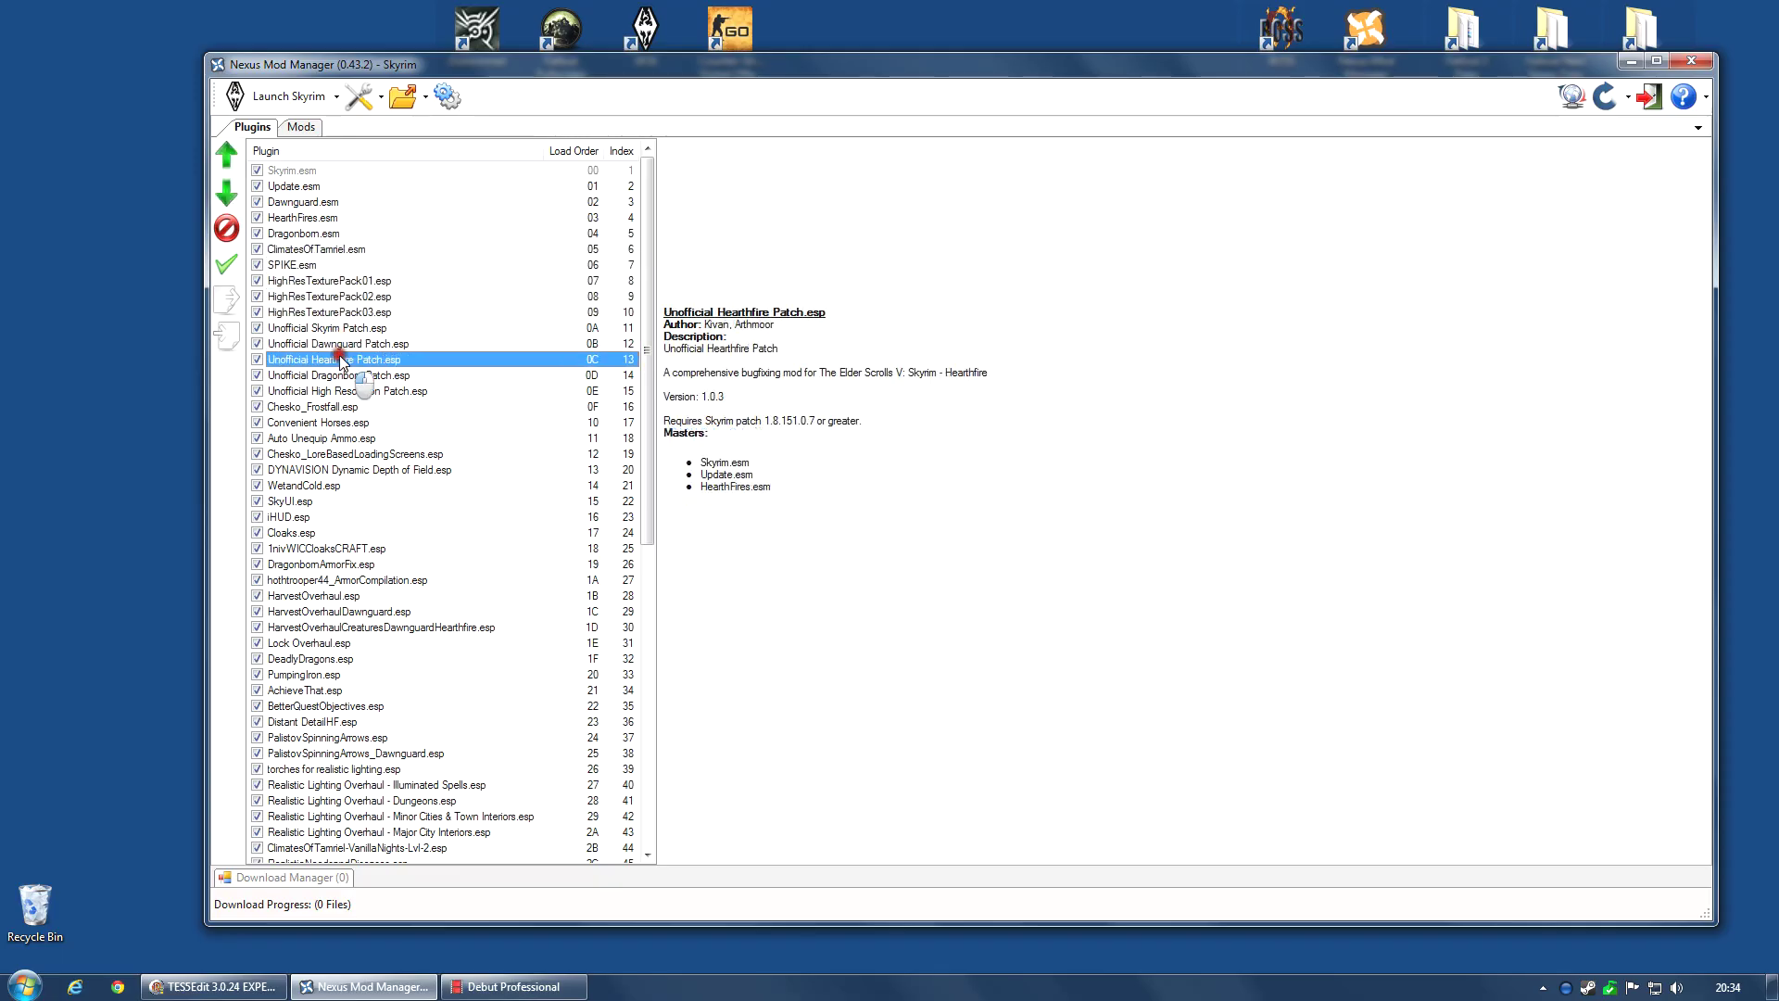
{"action": "left_click", "coordinate": [345, 376]}
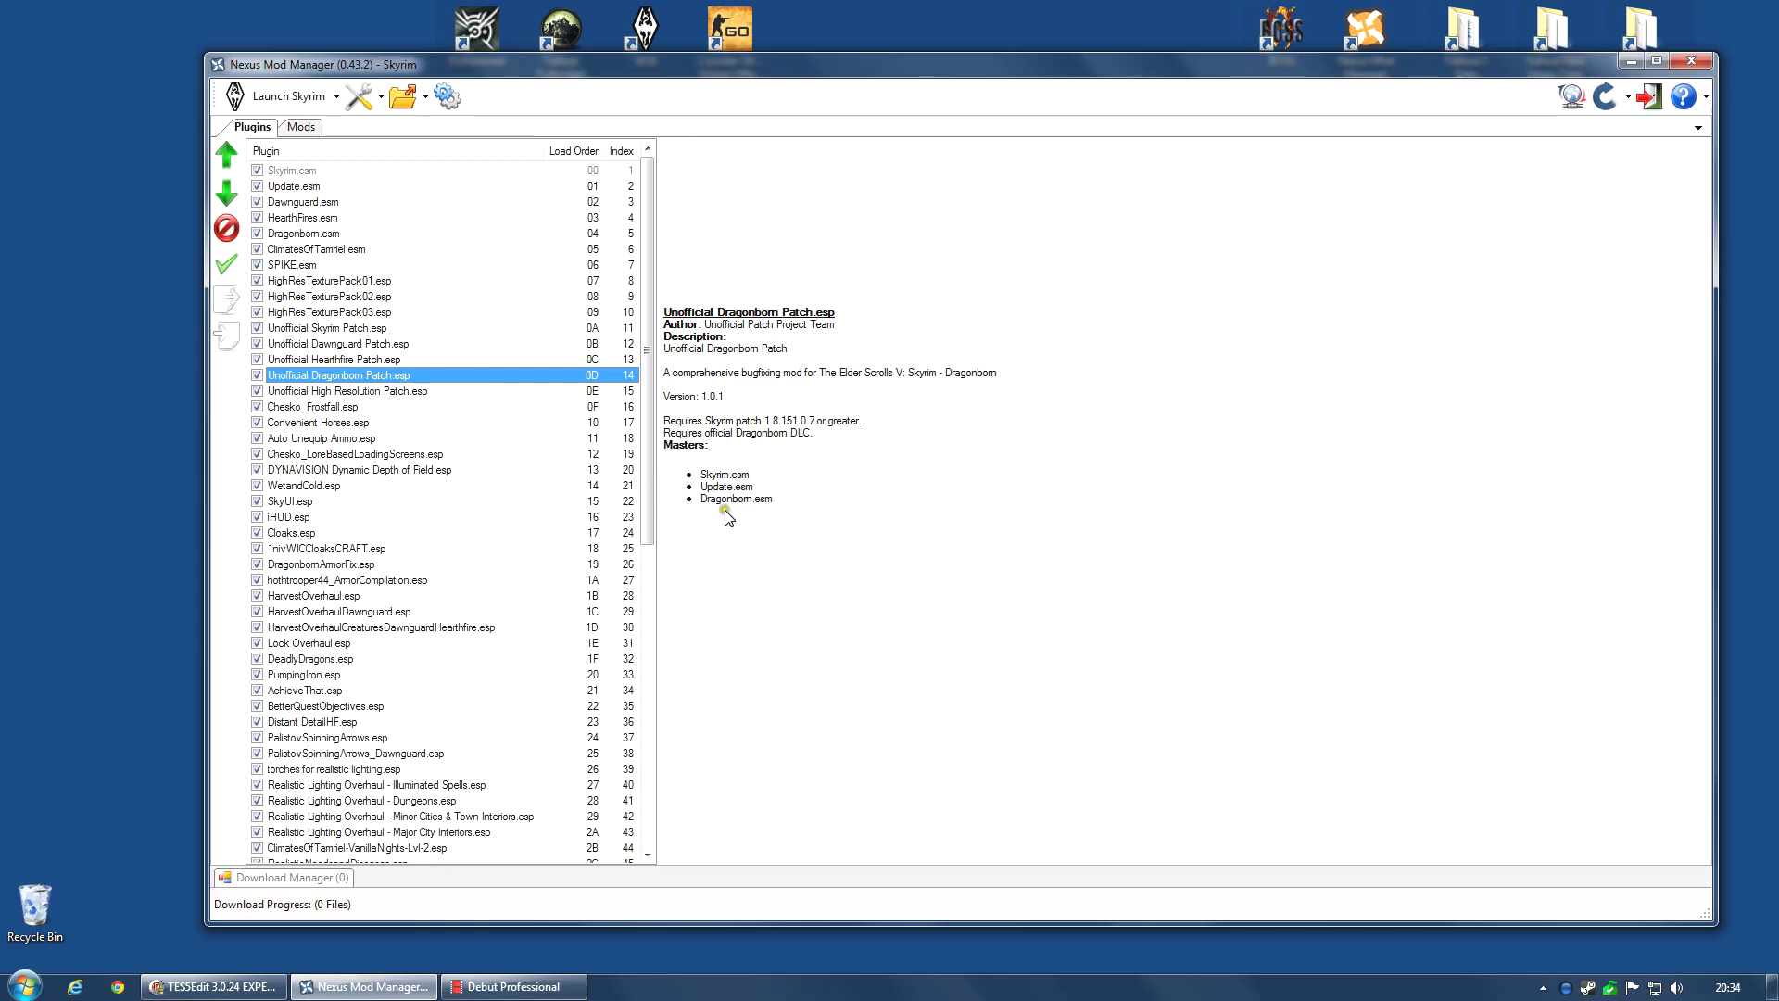
Examine the masters of the plugins between Unofficial High Resolution Patch.esp and torches for realistic lighting.esp, including PalistovSpinningArrows_Dawnguard.esp.
{"action": "left_click", "coordinate": [312, 392]}
{"action": "left_click", "coordinate": [315, 408]}
{"action": "left_click", "coordinate": [318, 439]}
{"action": "left_click", "coordinate": [323, 454]}
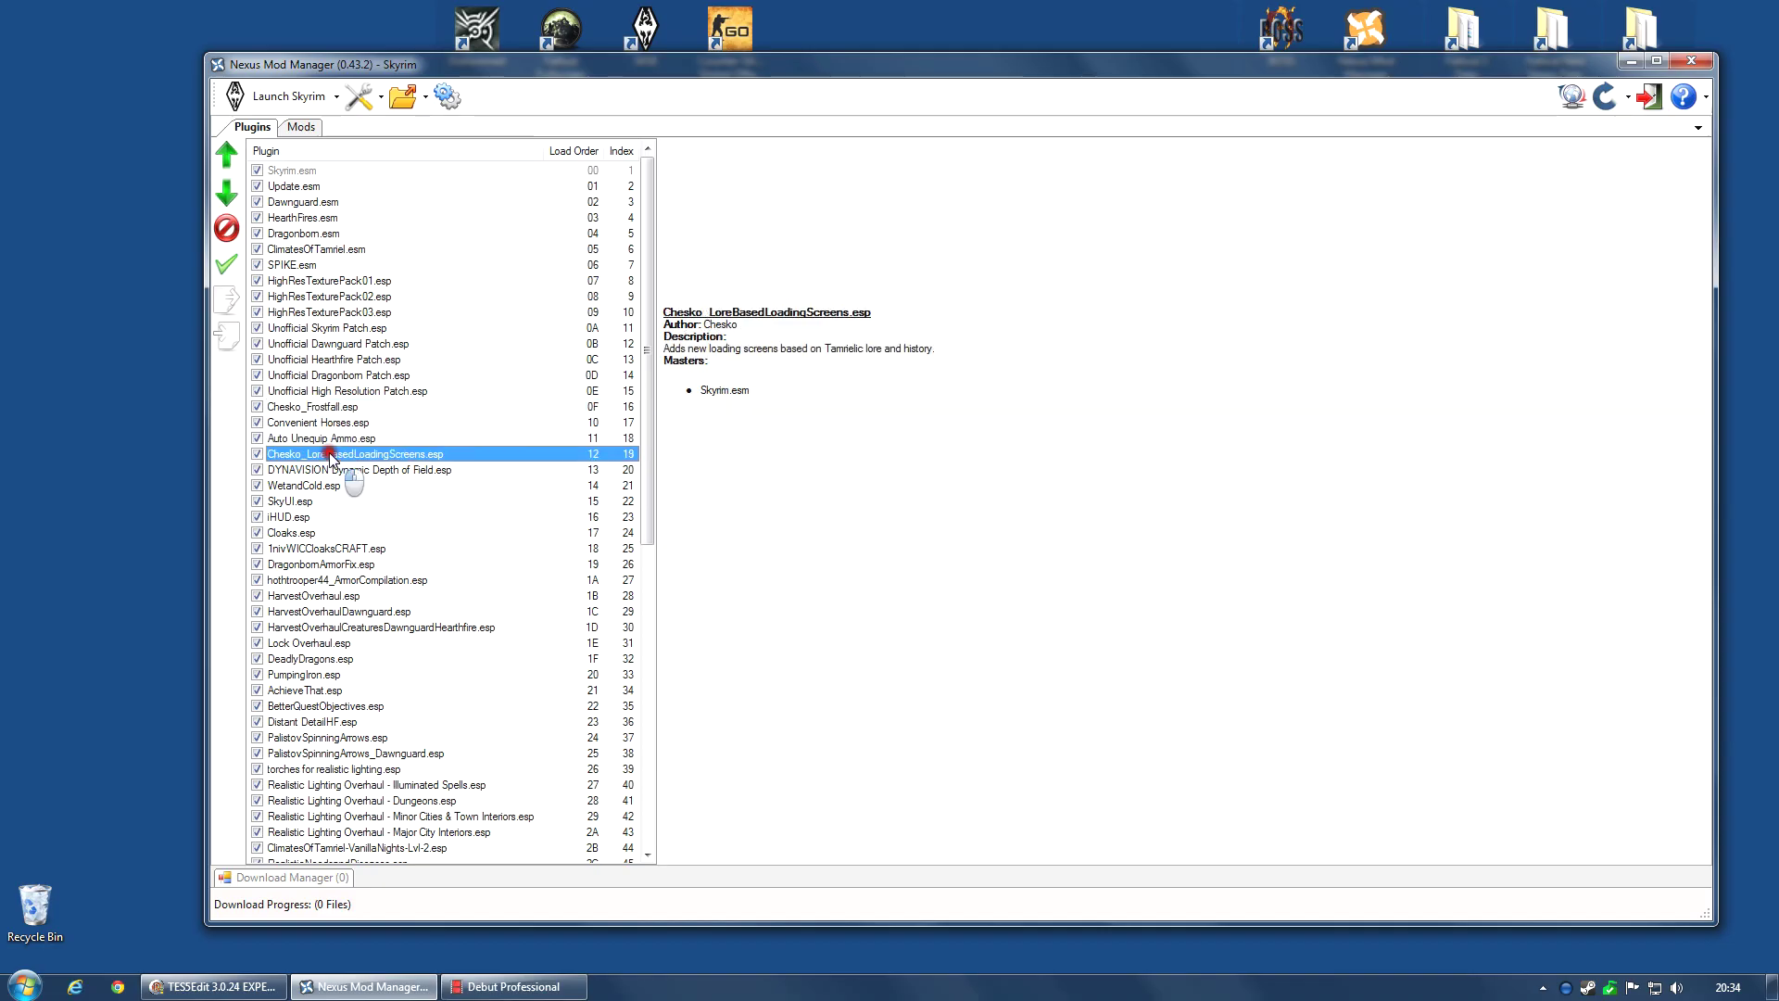
{"action": "left_click", "coordinate": [326, 471]}
{"action": "left_click", "coordinate": [326, 501]}
{"action": "left_click", "coordinate": [339, 565]}
{"action": "left_click", "coordinate": [341, 580]}
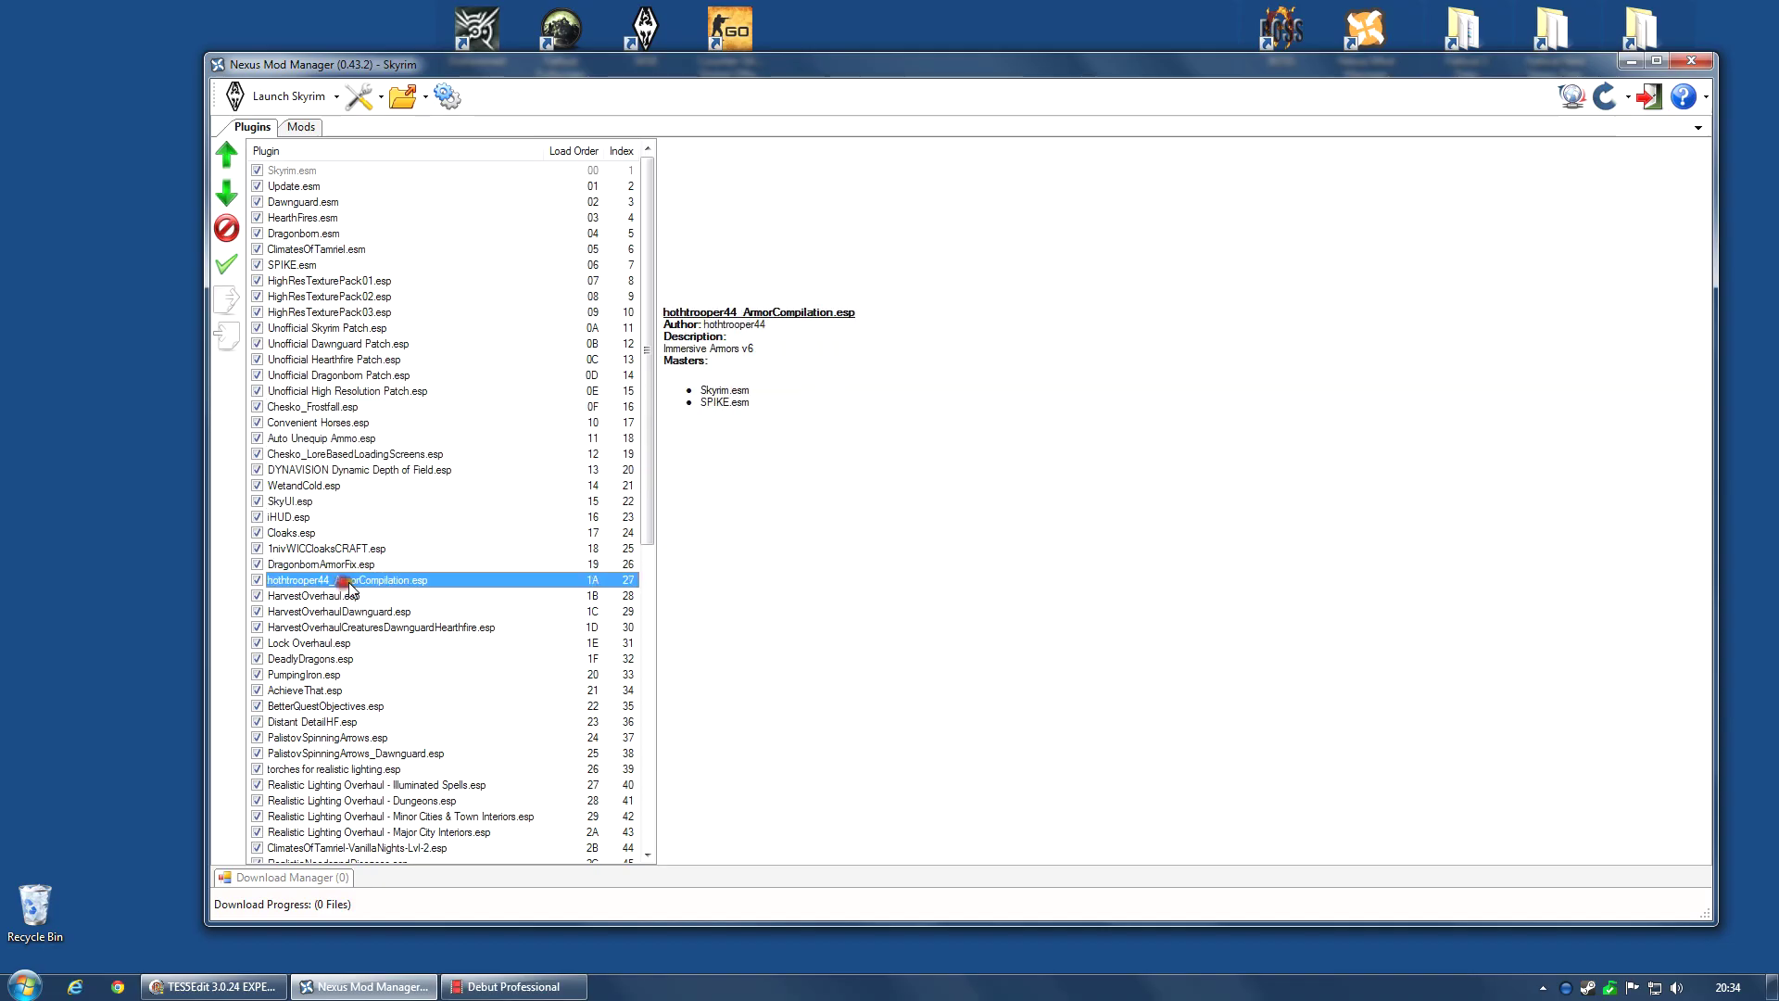
{"action": "left_click", "coordinate": [329, 595]}
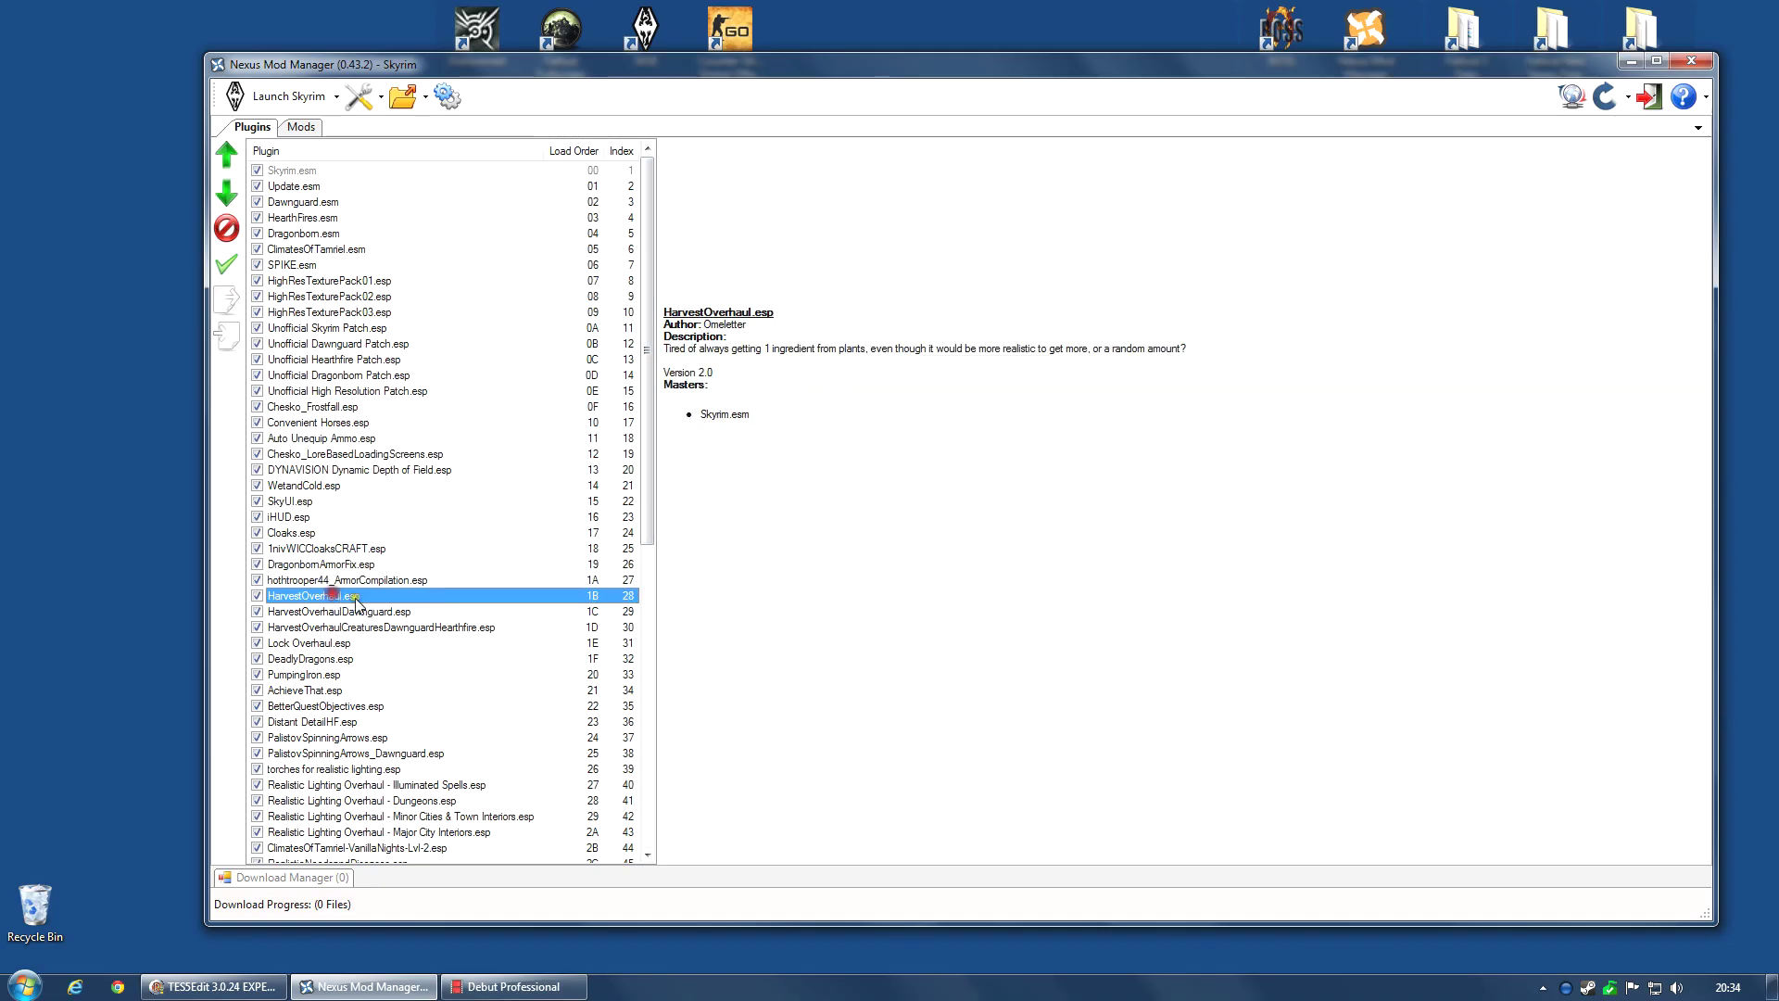
{"action": "left_click", "coordinate": [378, 612]}
{"action": "left_click", "coordinate": [374, 628]}
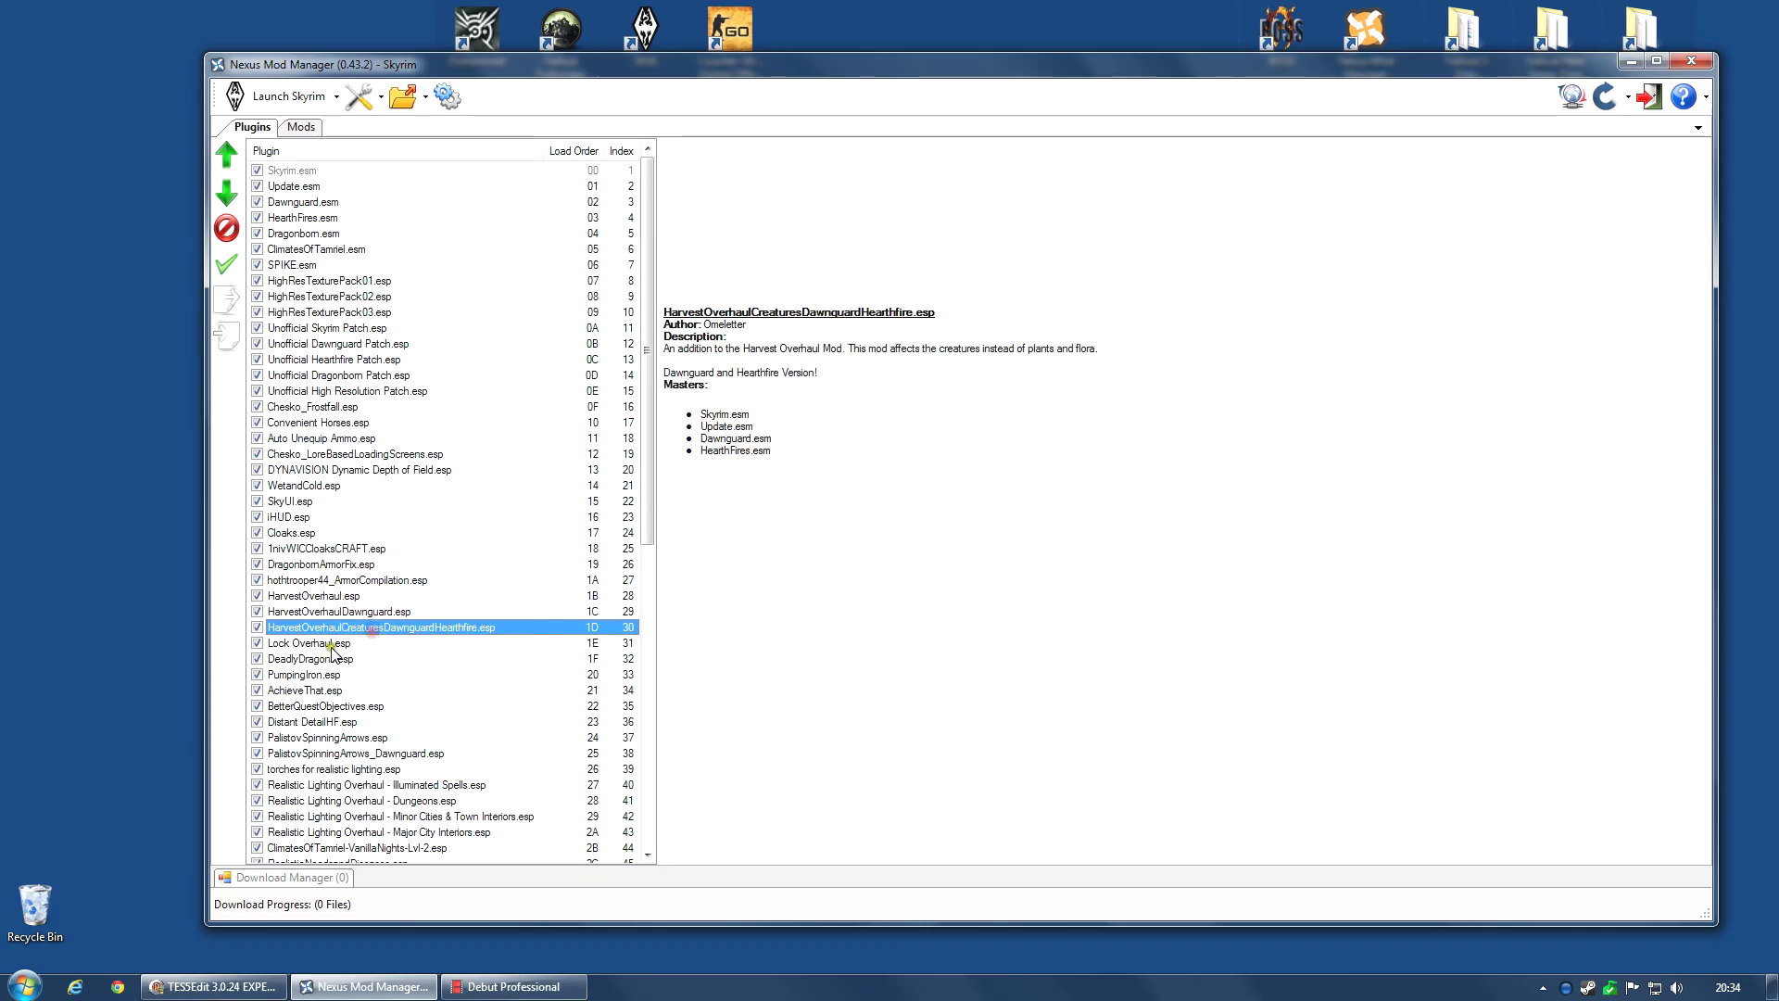
{"action": "left_click", "coordinate": [331, 643]}
{"action": "left_click", "coordinate": [331, 659]}
{"action": "left_click", "coordinate": [332, 675]}
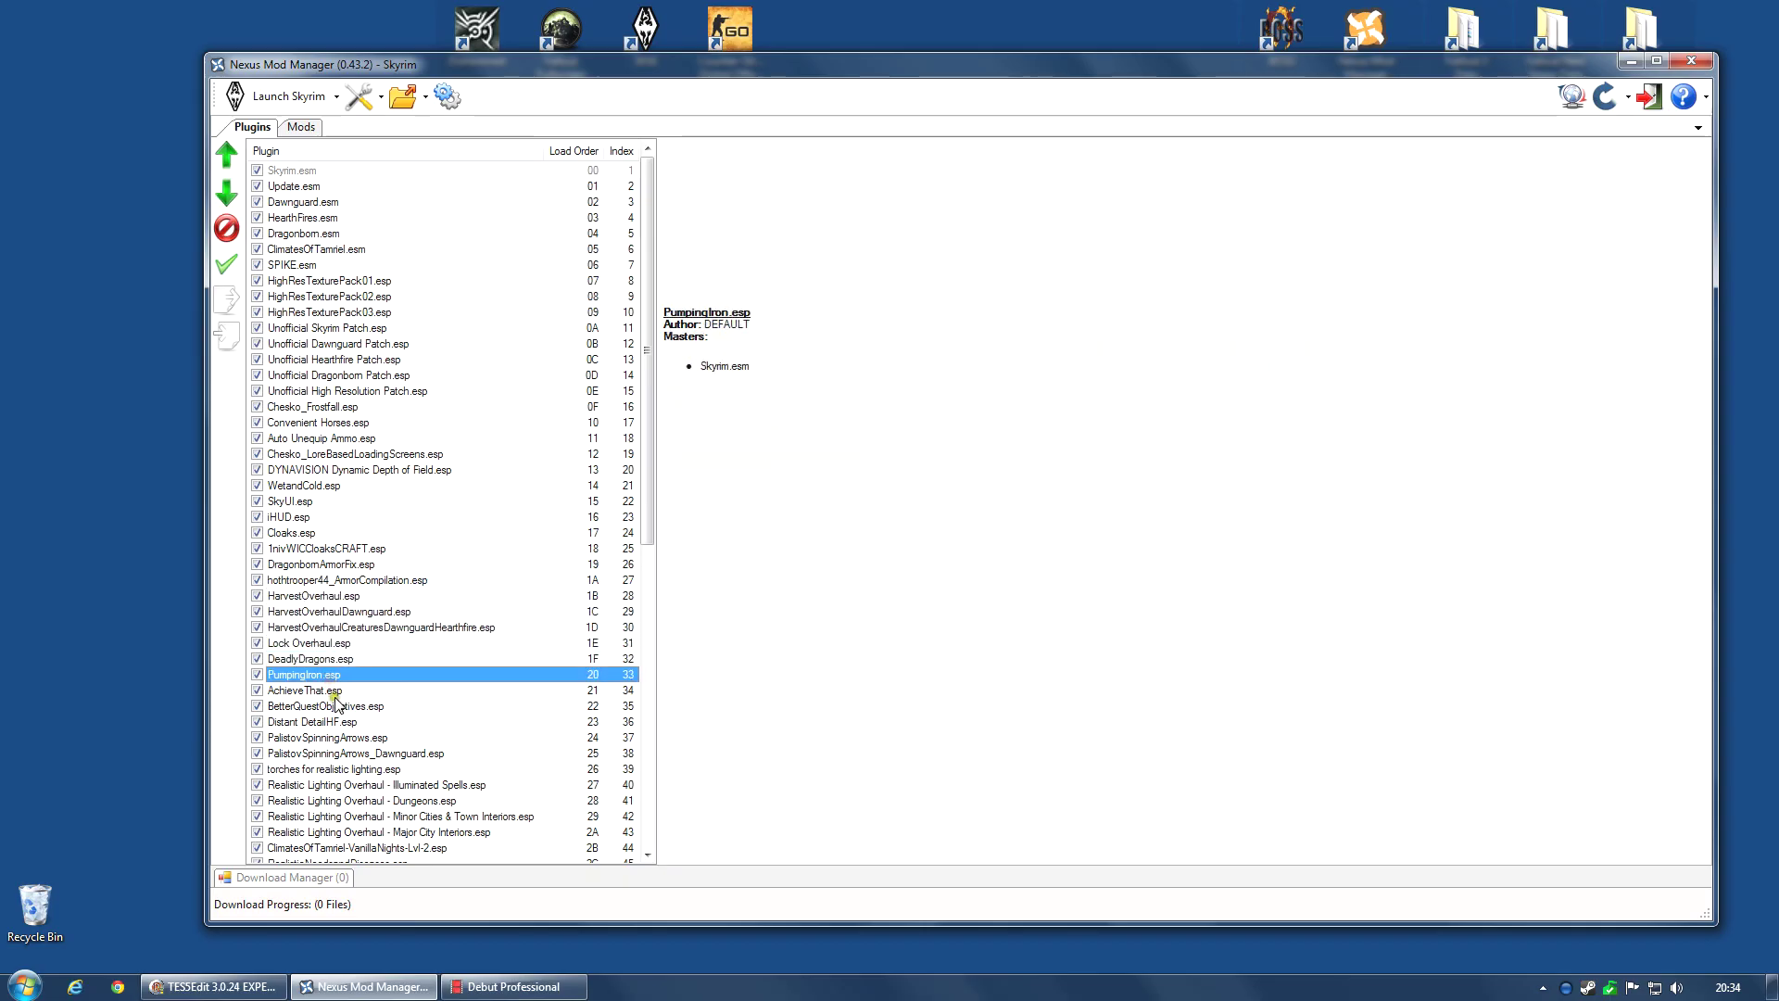
{"action": "left_click", "coordinate": [332, 691]}
{"action": "left_click", "coordinate": [334, 706]}
{"action": "left_click", "coordinate": [335, 721]}
{"action": "left_click", "coordinate": [341, 737]}
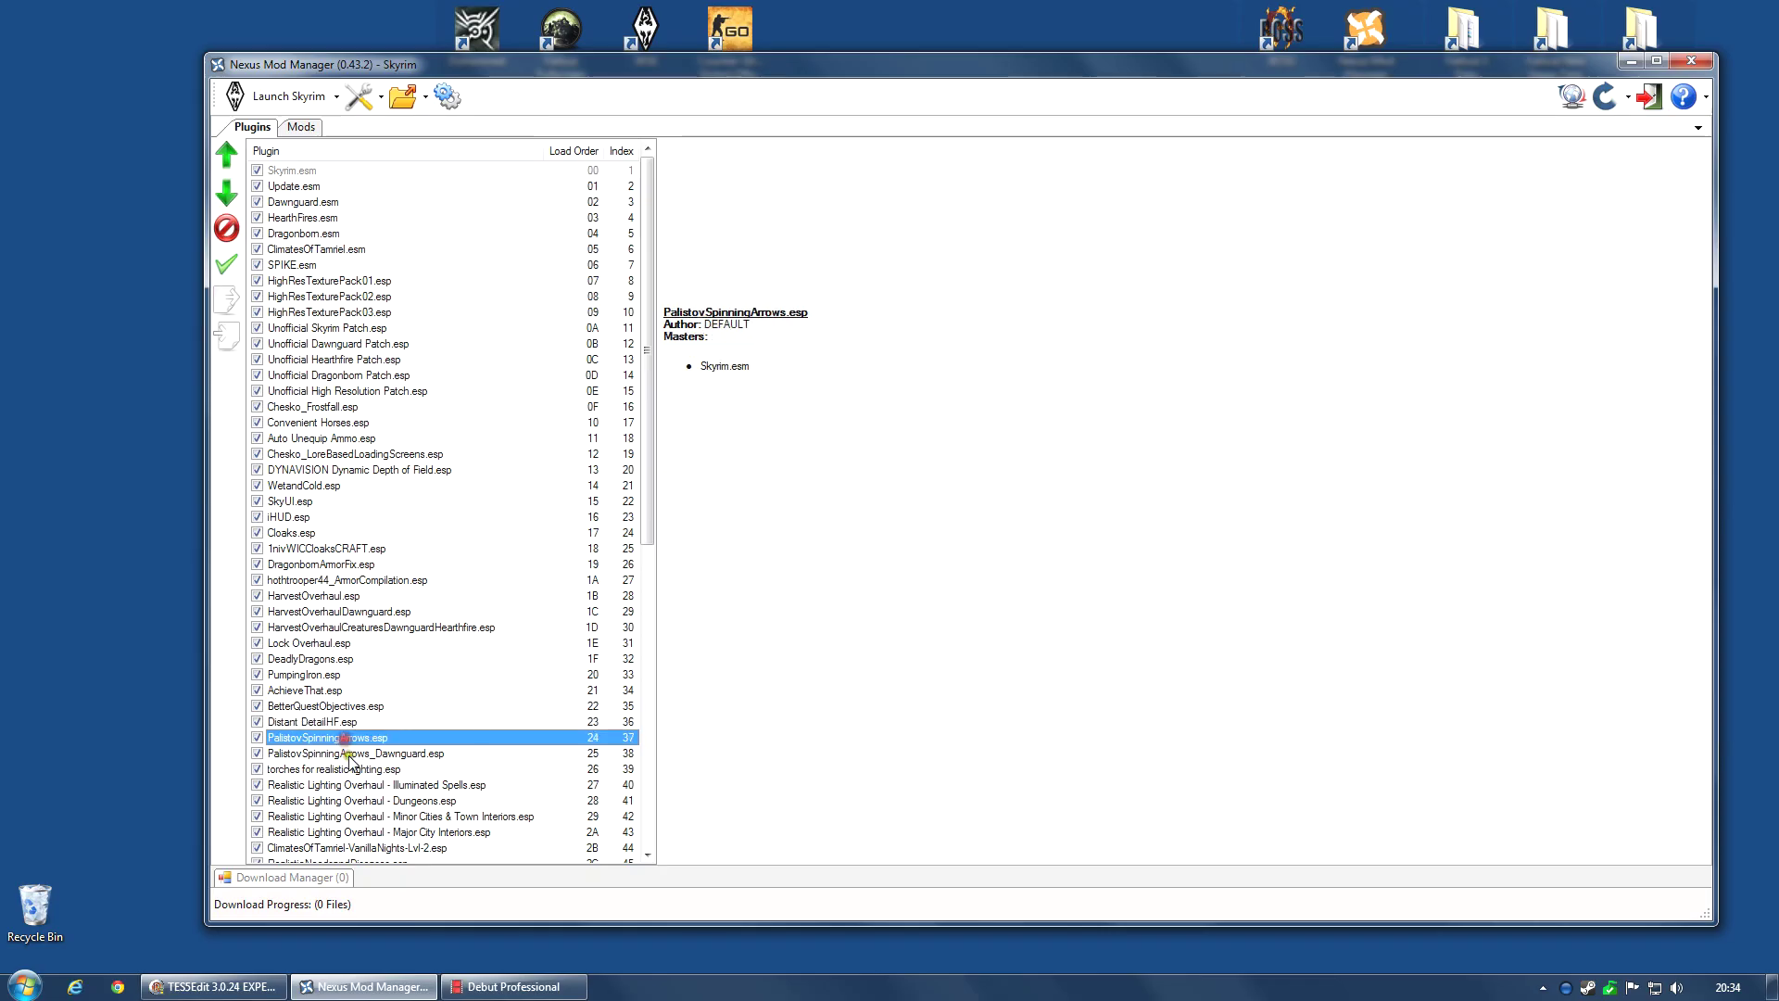
{"action": "left_click", "coordinate": [352, 769]}
{"action": "left_click", "coordinate": [350, 753]}
Review the masters of the lighting plugins, from torches for realistic lighting.esp through ClimatesOfTamriel-VanillaNights-Lvl-2.esp.
{"action": "scroll", "coordinate": [350, 754], "scroll_direction": "down", "scroll_amount": 6}
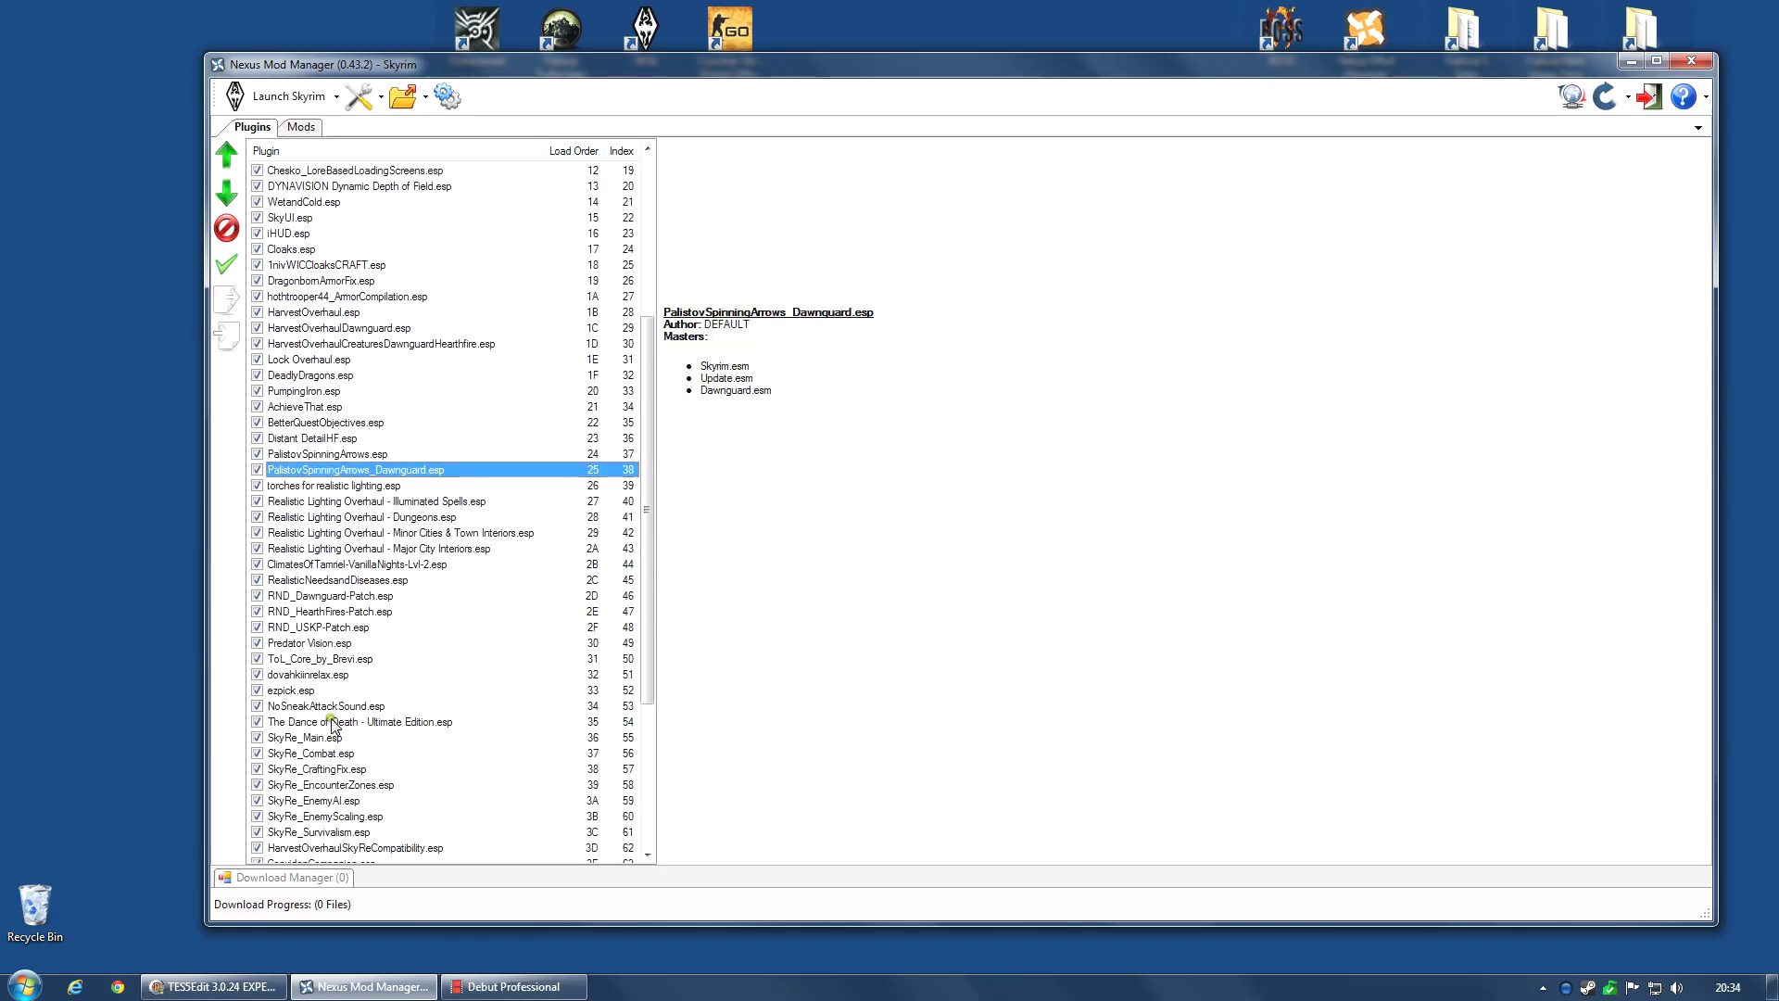
{"action": "left_click", "coordinate": [330, 486]}
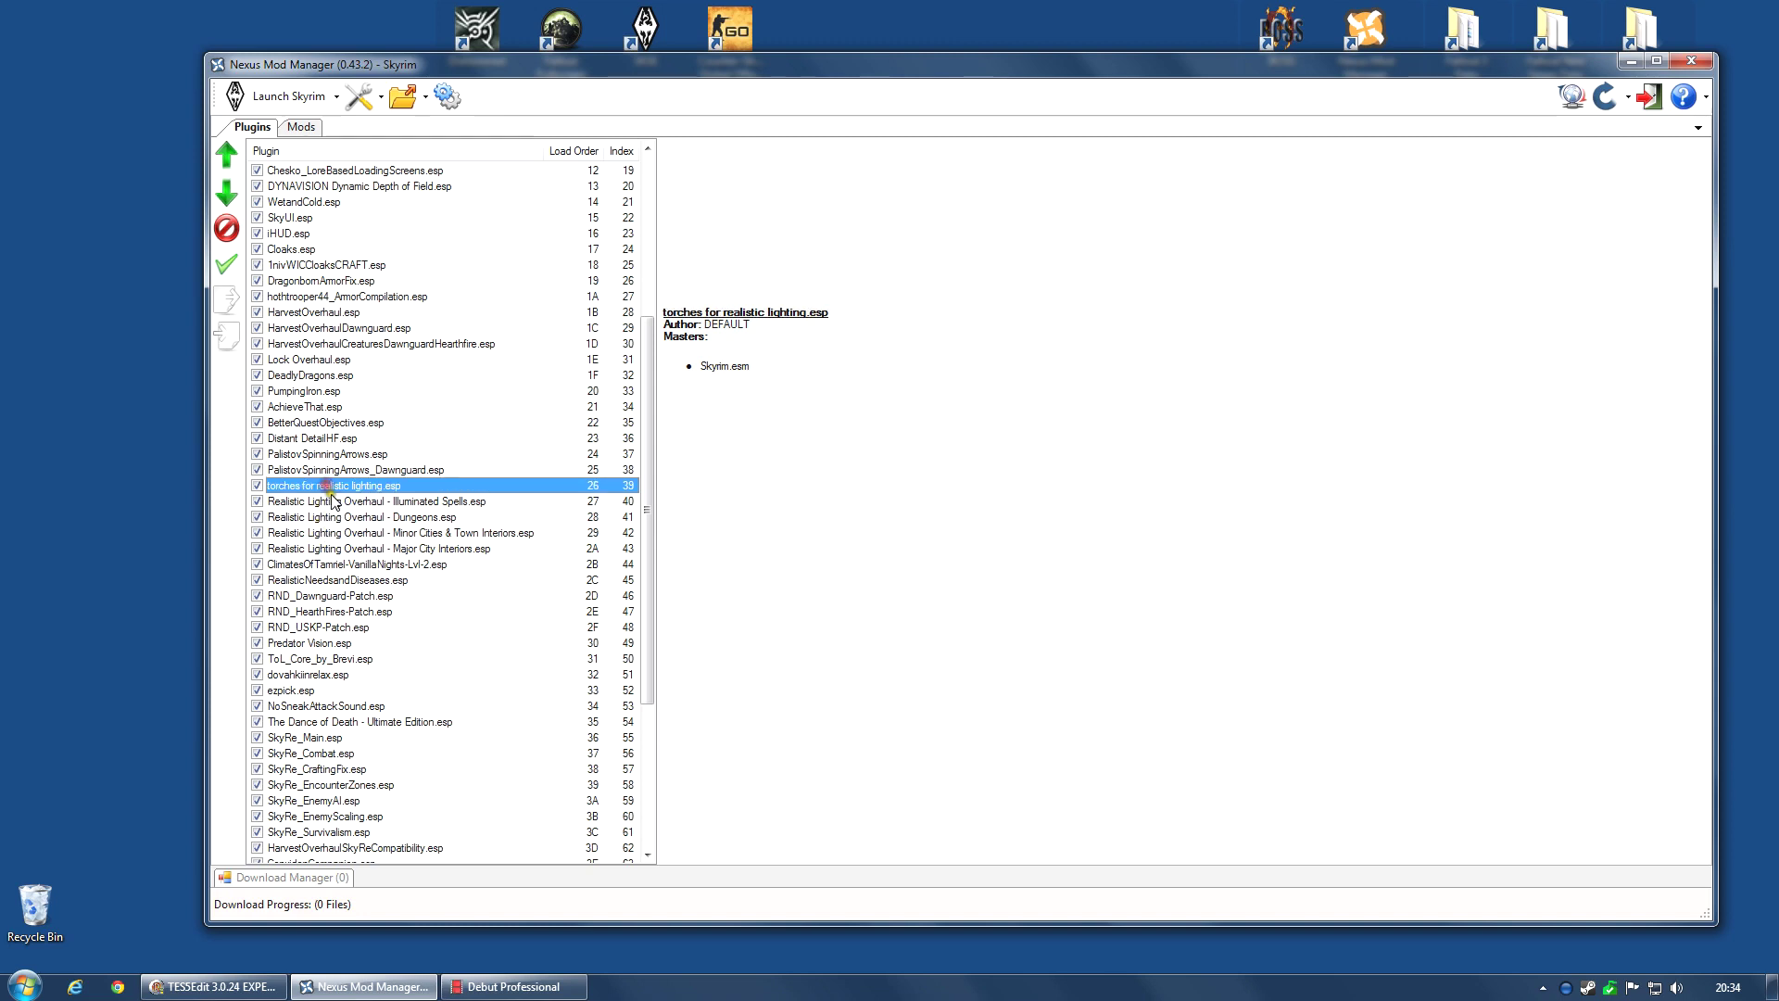
{"action": "left_click", "coordinate": [331, 500]}
{"action": "left_click", "coordinate": [332, 517]}
{"action": "left_click", "coordinate": [331, 533]}
{"action": "left_click", "coordinate": [331, 548]}
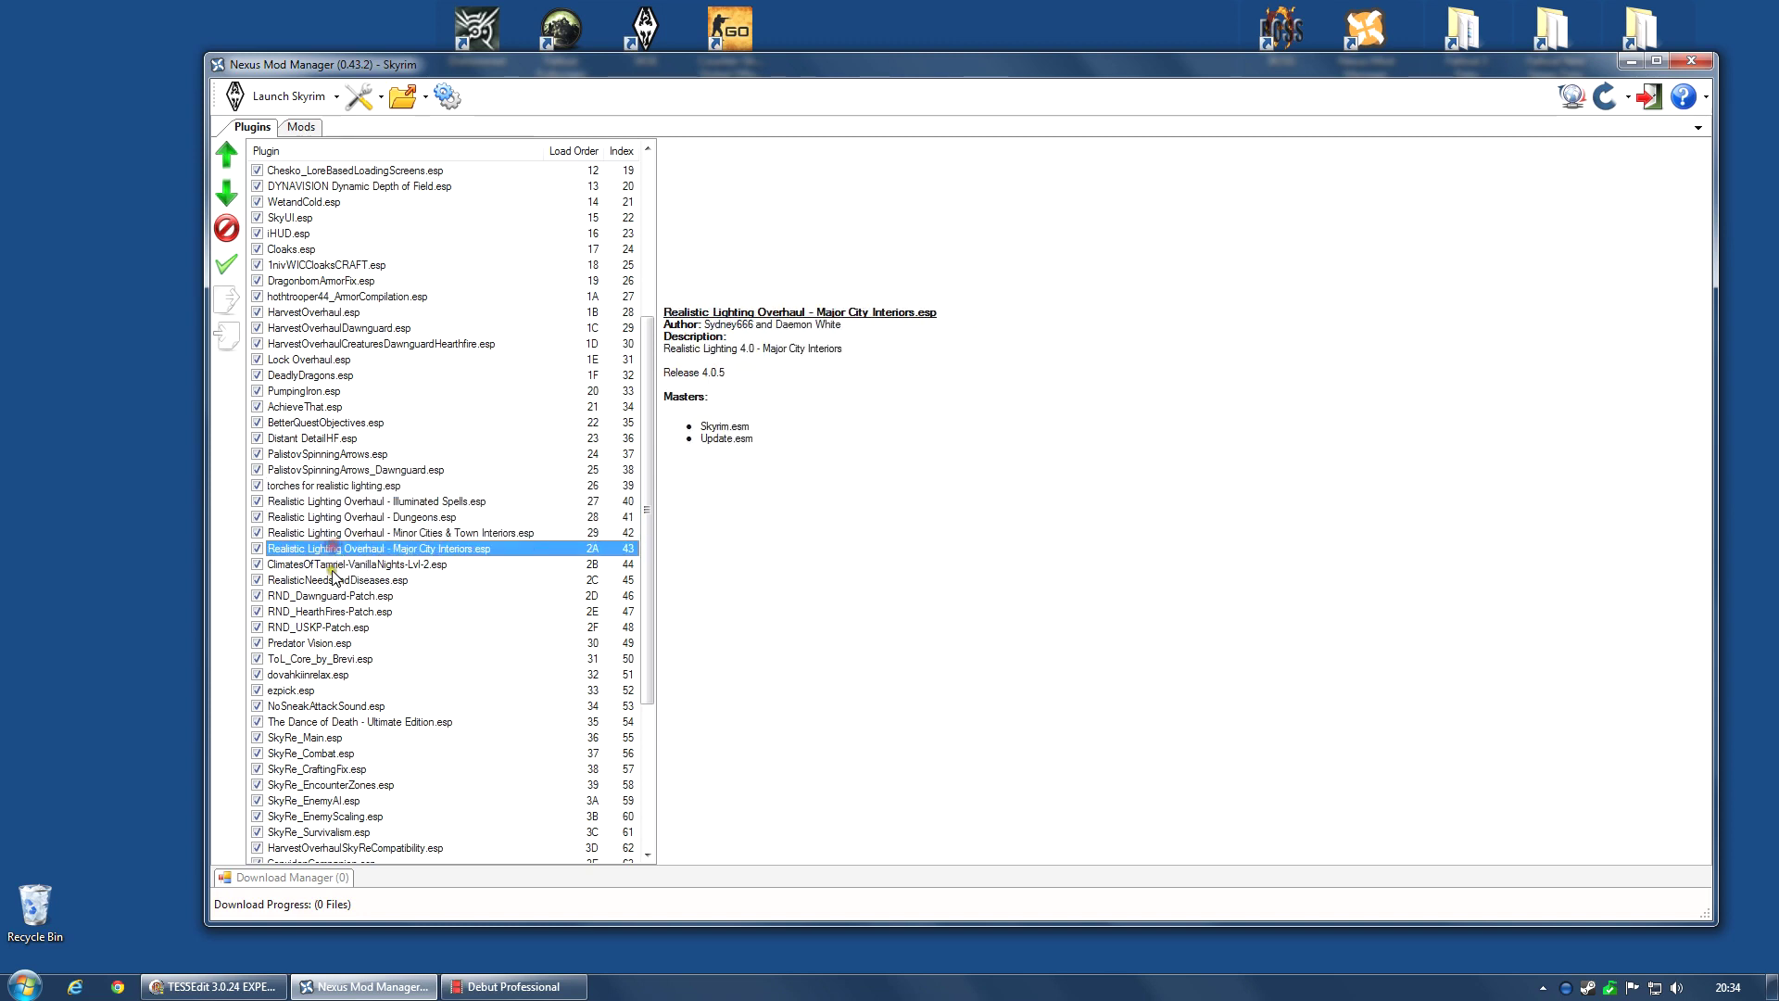
{"action": "left_click", "coordinate": [330, 565]}
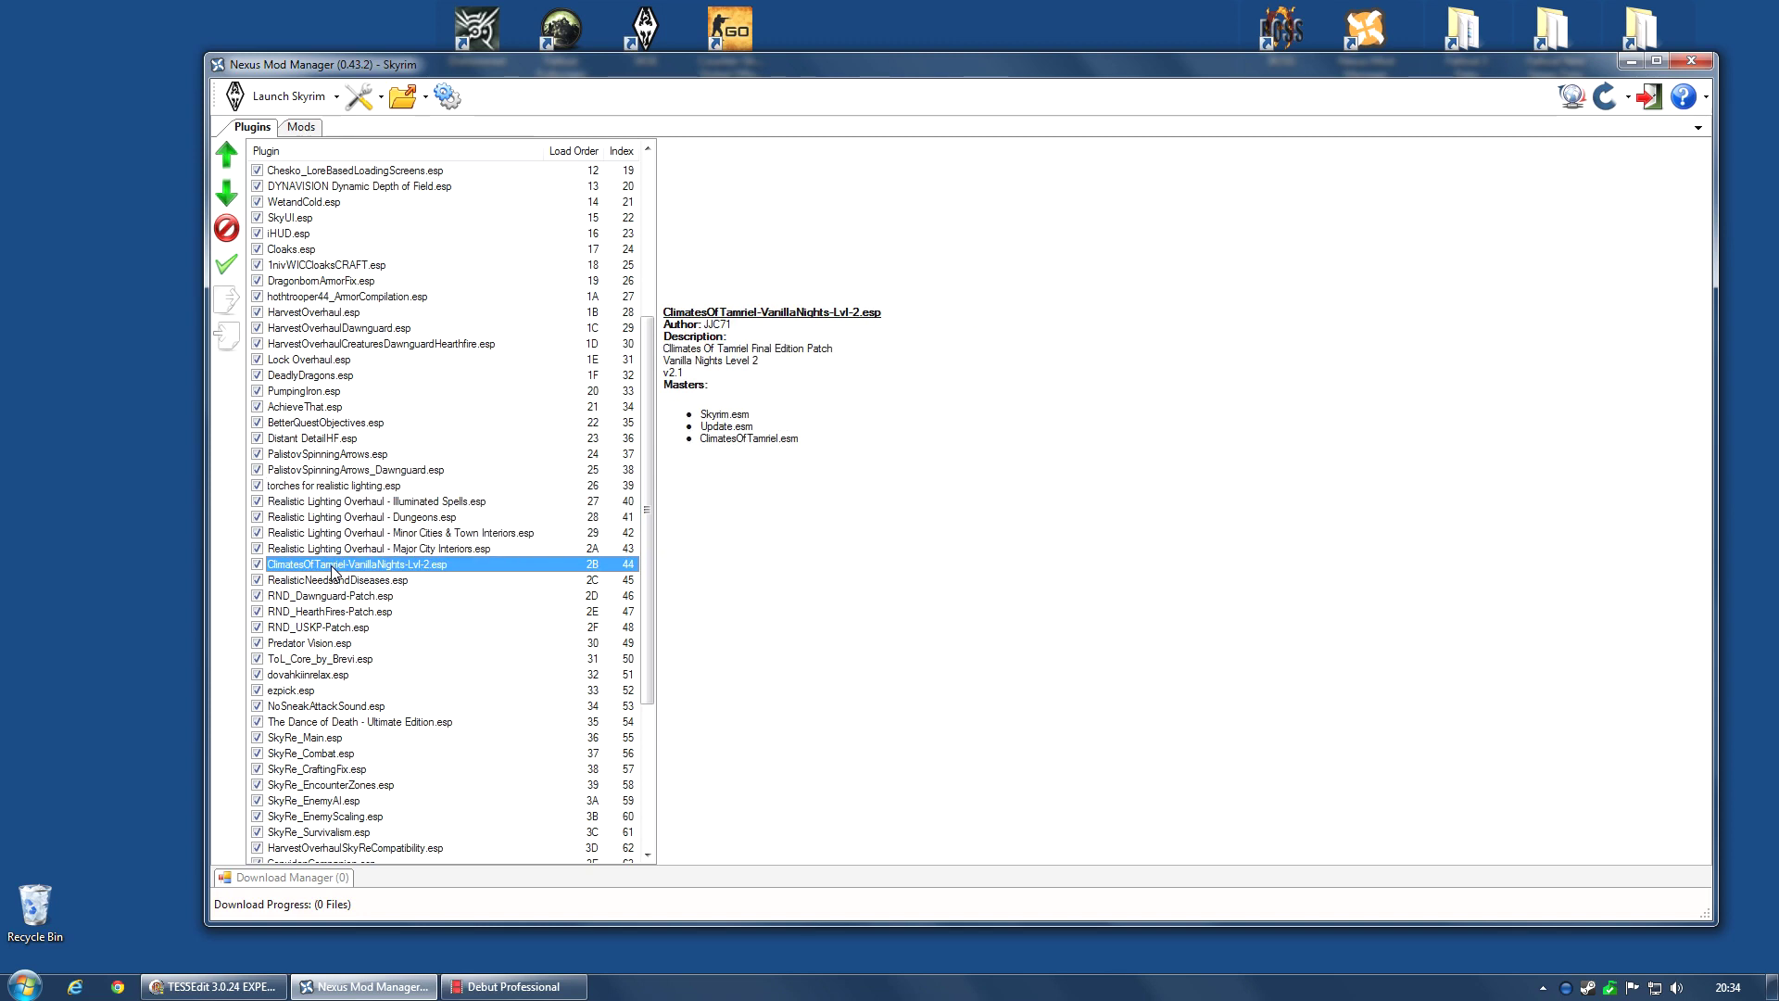